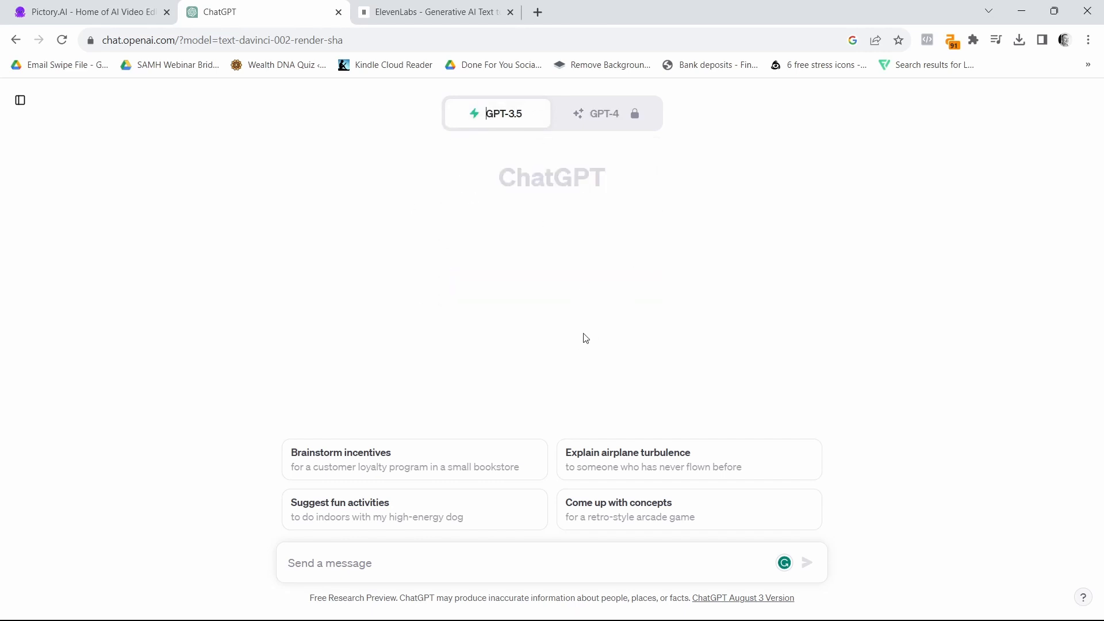
Look over the ElevenLabs voice library and the Pictory start page.
{"action": "left_click", "coordinate": [393, 24]}
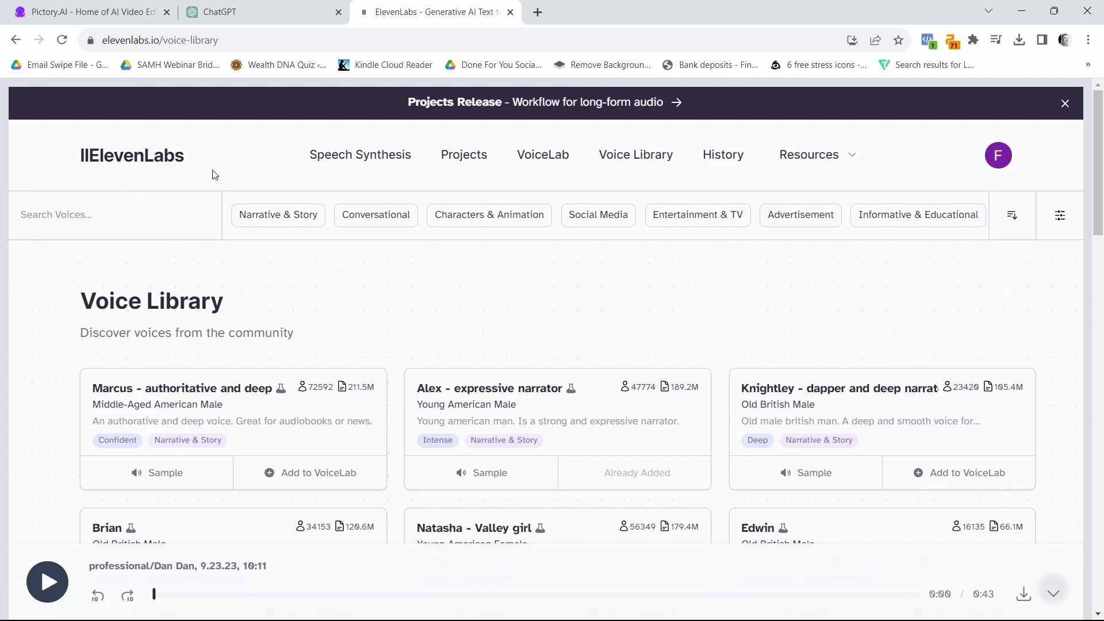
{"action": "left_click", "coordinate": [131, 13]}
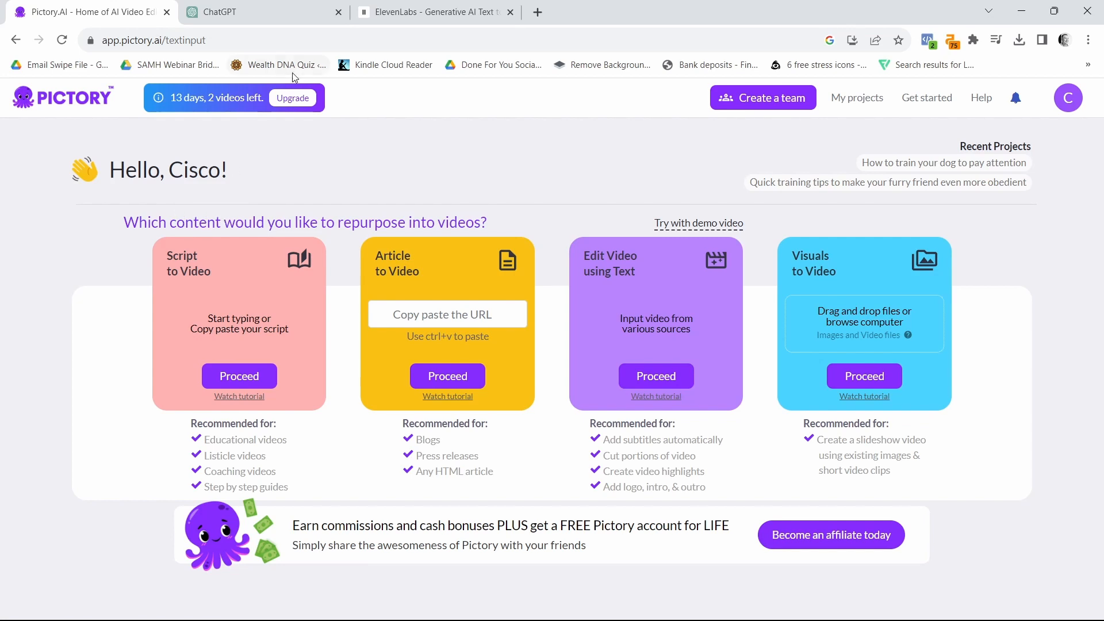
In ChatGPT, request a YouTube Short script of at most 130 words showing dog owners simple ways to get their dog to pay attention.
{"action": "left_click", "coordinate": [263, 22]}
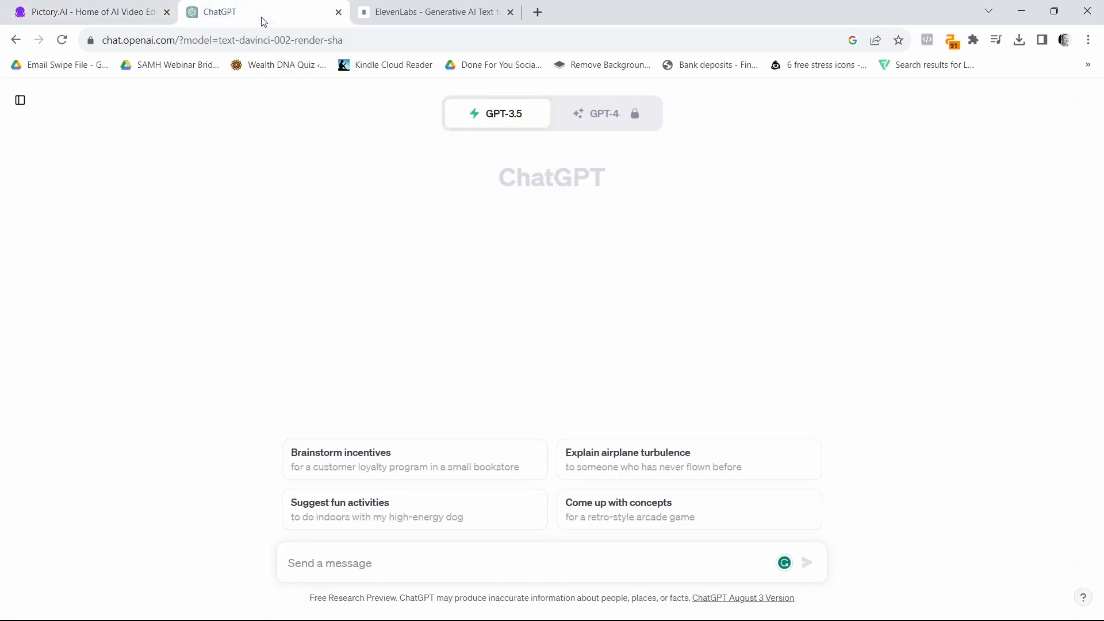
{"action": "mouse_move", "coordinate": [598, 113]}
{"action": "right_click", "coordinate": [417, 559]}
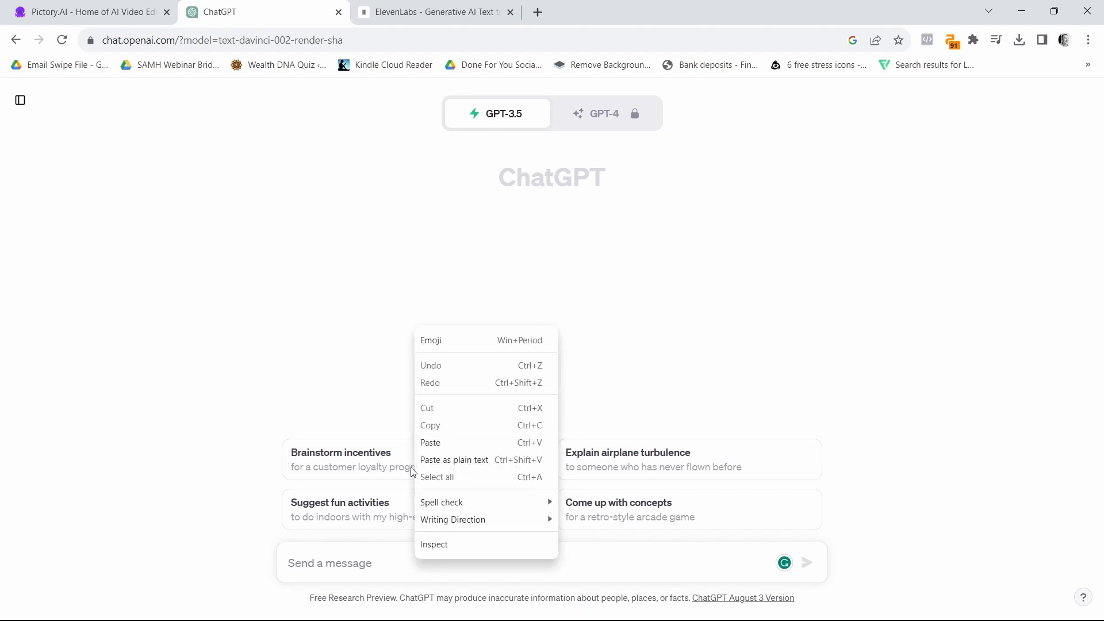
{"action": "left_click", "coordinate": [431, 442]}
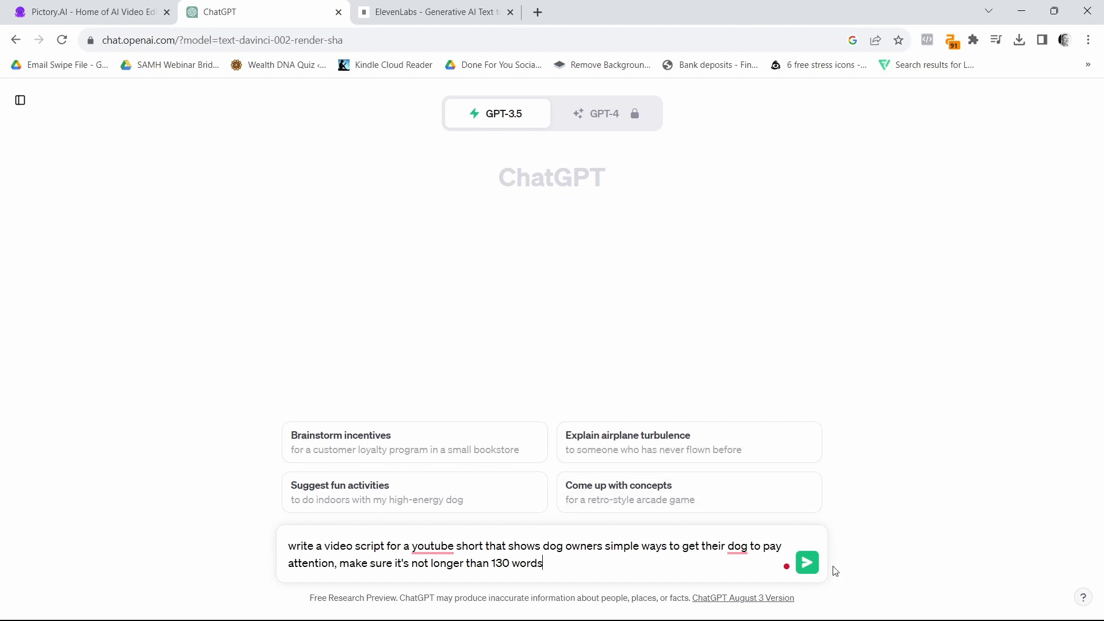
{"action": "left_click", "coordinate": [808, 562]}
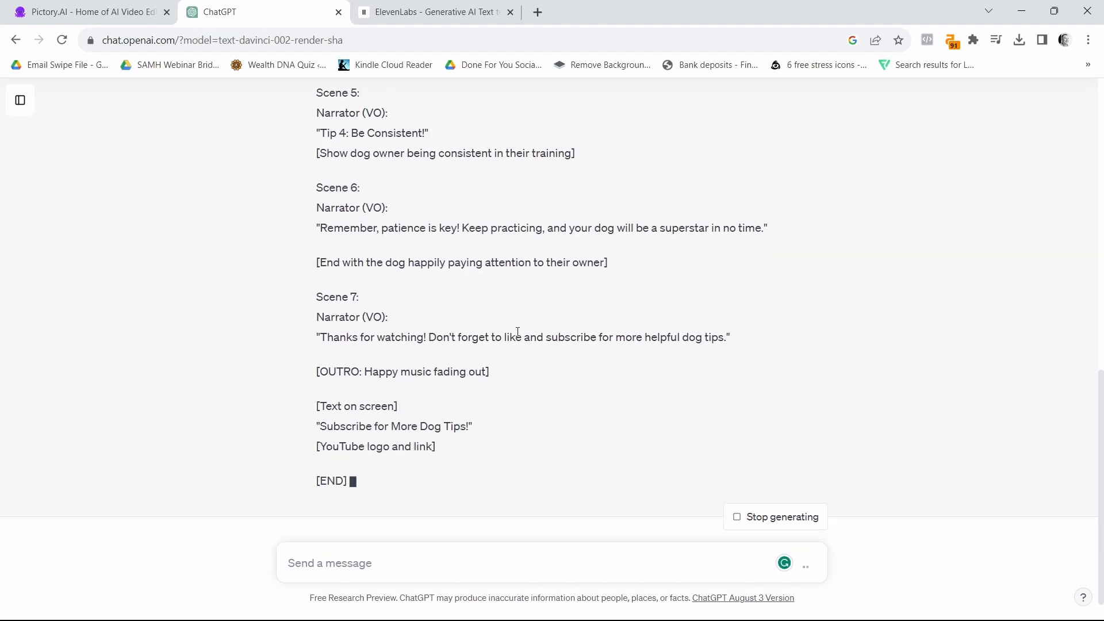
Copy the generated script from "Attention Training for Your Pooch" through "Subscribe for More Dog Tips!".
{"action": "scroll", "coordinate": [520, 318], "scroll_direction": "up", "scroll_amount": 2}
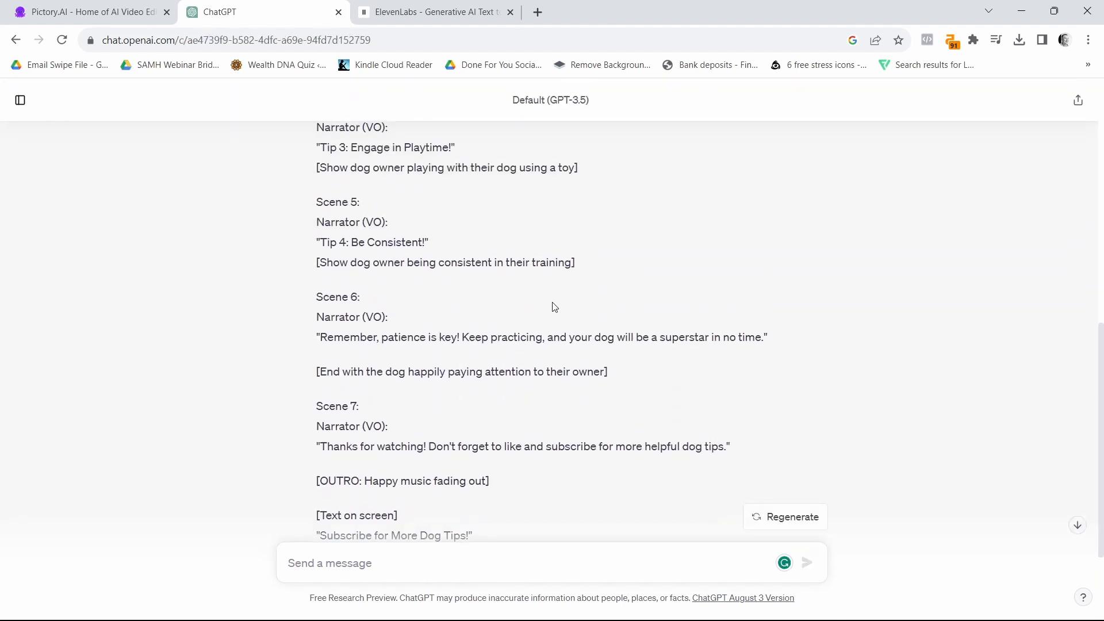
{"action": "scroll", "coordinate": [506, 374], "scroll_direction": "down", "scroll_amount": 3}
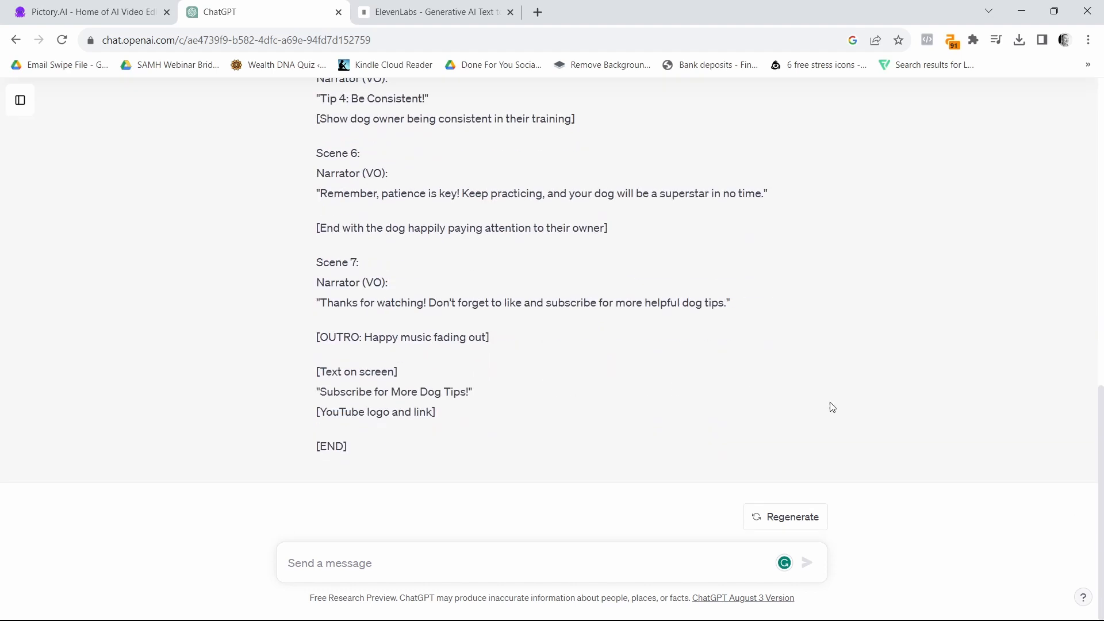
{"action": "scroll", "coordinate": [752, 379], "scroll_direction": "up", "scroll_amount": 8}
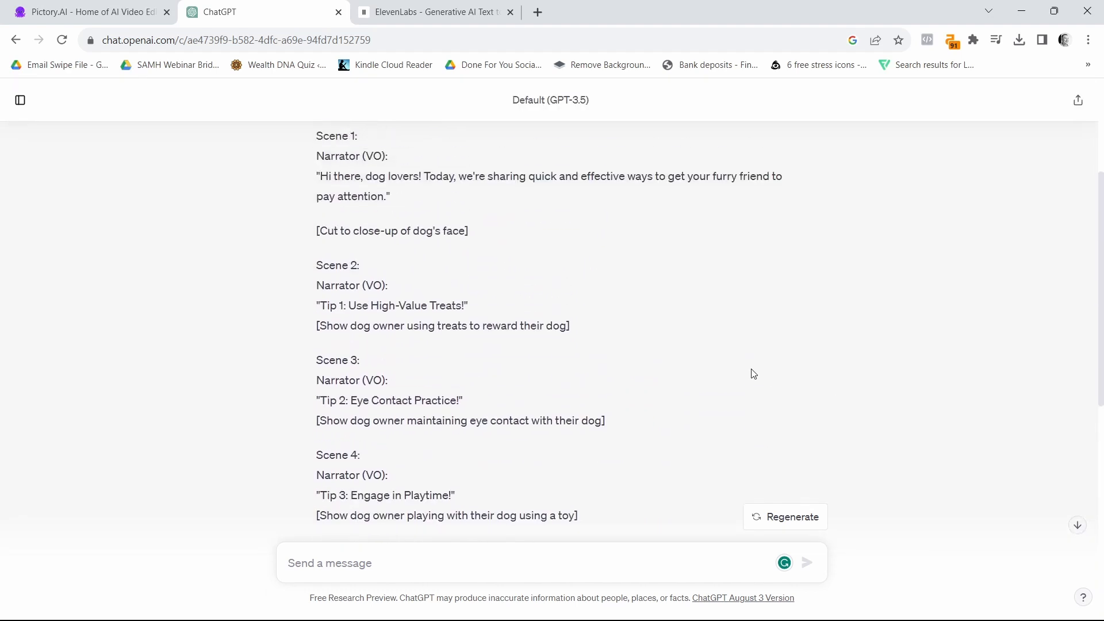
{"action": "scroll", "coordinate": [767, 374], "scroll_direction": "up", "scroll_amount": 3}
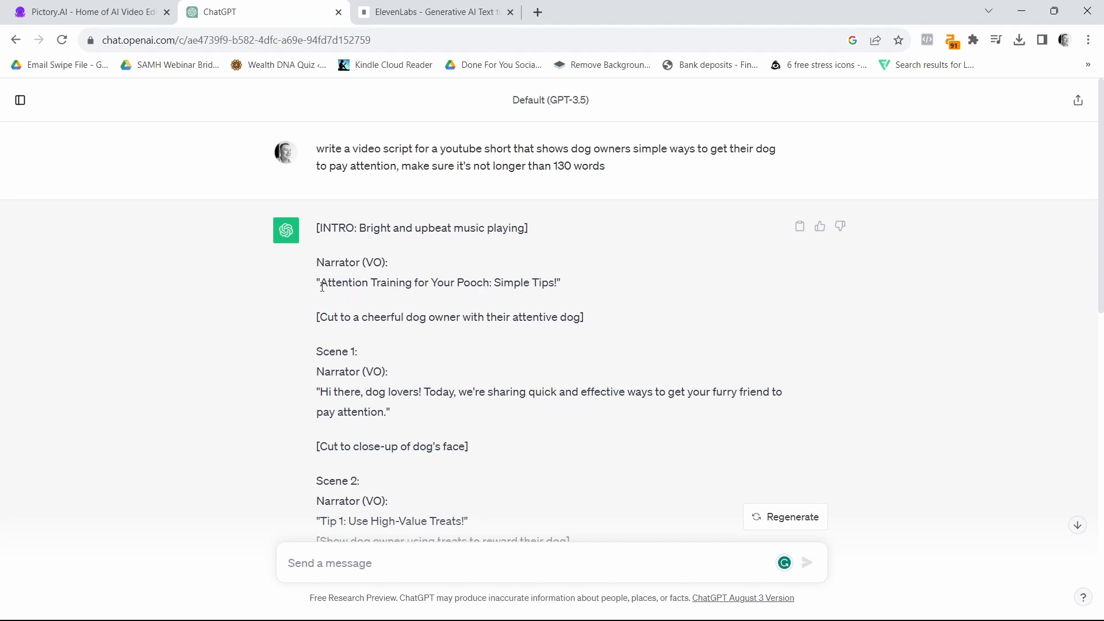
{"action": "left_click_drag", "start_coordinate": [322, 286], "coordinate": [471, 394]}
{"action": "key", "text": "ctrl+c"}
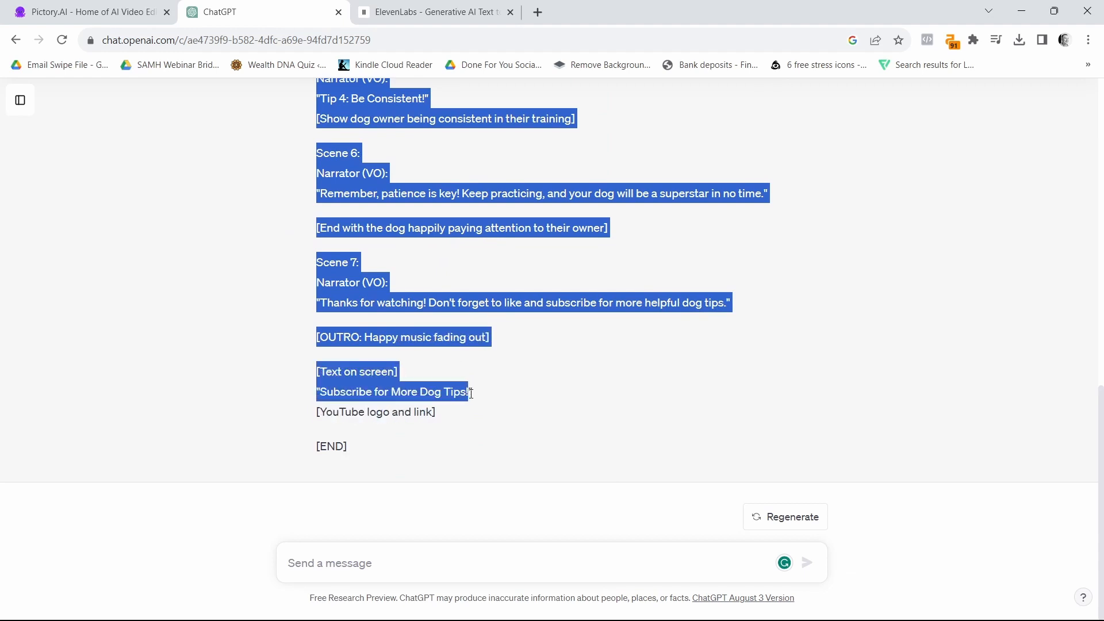
{"action": "right_click", "coordinate": [443, 240]}
{"action": "left_click", "coordinate": [446, 242]}
Switch to ElevenLabs and browse the community voices in the Voice Library.
{"action": "left_click", "coordinate": [423, 11]}
{"action": "scroll", "coordinate": [577, 311], "scroll_direction": "down", "scroll_amount": 10}
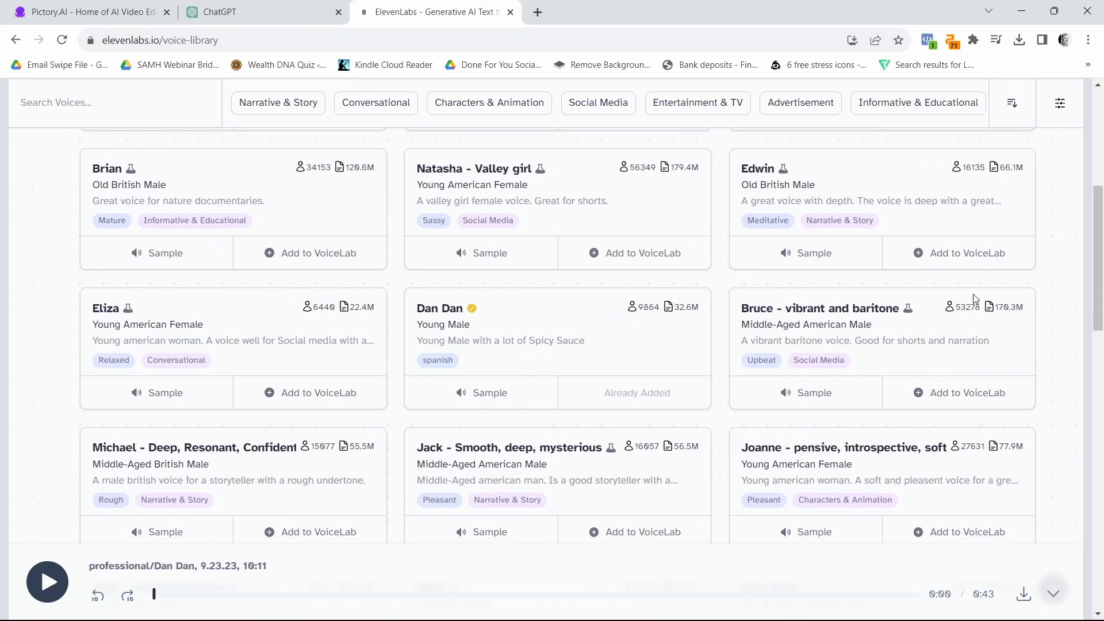
{"action": "scroll", "coordinate": [582, 512], "scroll_direction": "up", "scroll_amount": 10}
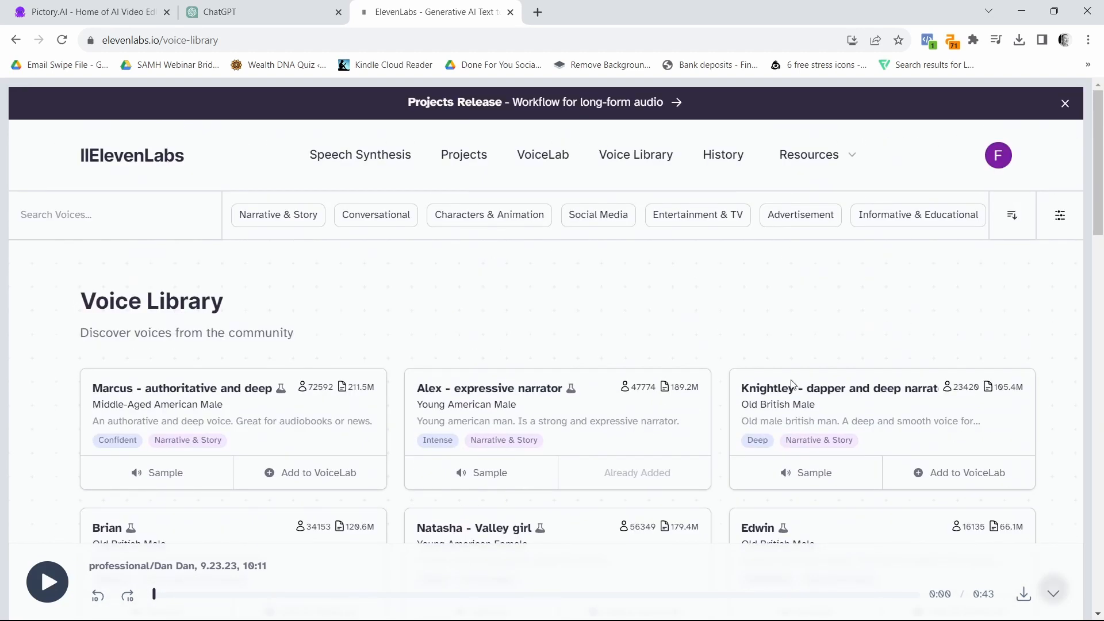
{"action": "scroll", "coordinate": [585, 431], "scroll_direction": "down", "scroll_amount": 10}
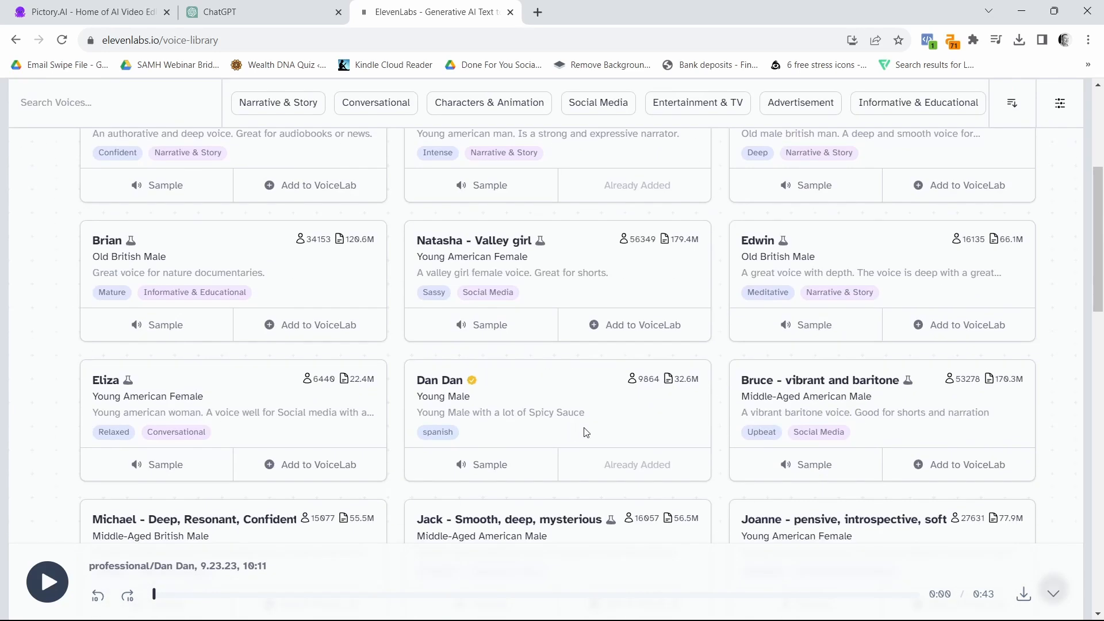
{"action": "scroll", "coordinate": [431, 407], "scroll_direction": "down", "scroll_amount": 15}
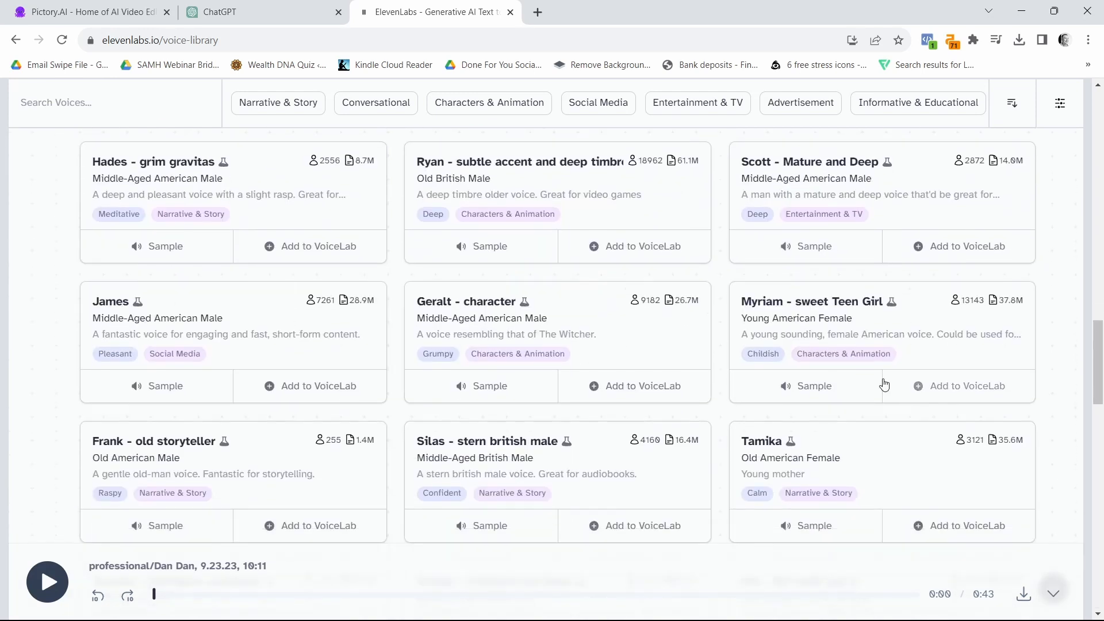
{"action": "scroll", "coordinate": [849, 368], "scroll_direction": "down", "scroll_amount": 9}
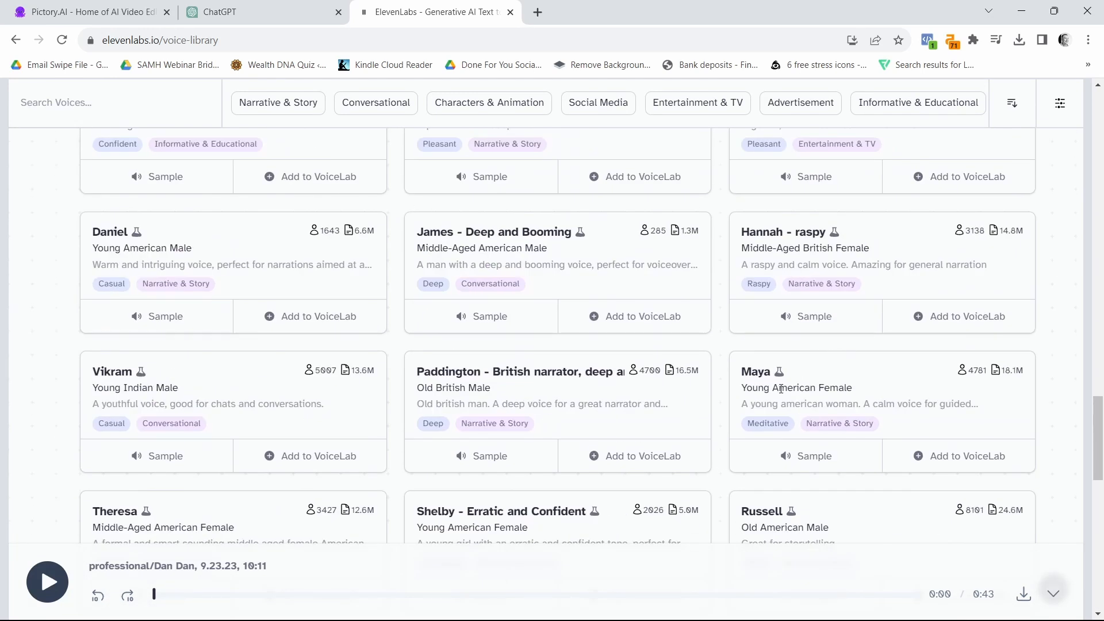
{"action": "scroll", "coordinate": [782, 389], "scroll_direction": "down", "scroll_amount": 5}
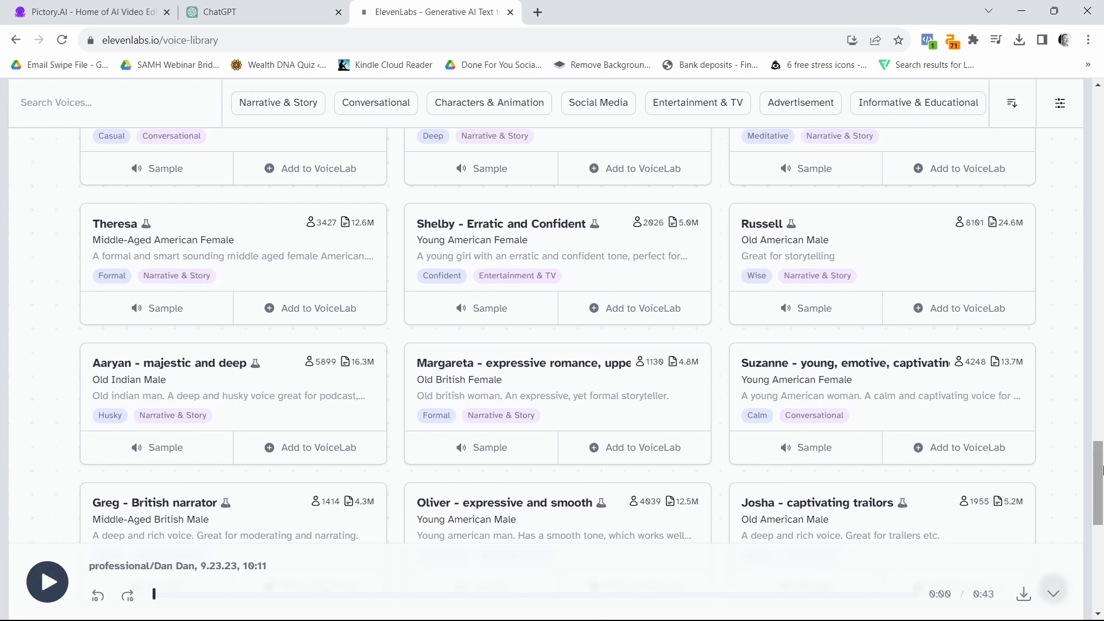
{"action": "left_click_drag", "start_coordinate": [1074, 476], "coordinate": [1100, 248]}
{"action": "left_click", "coordinate": [1063, 244]}
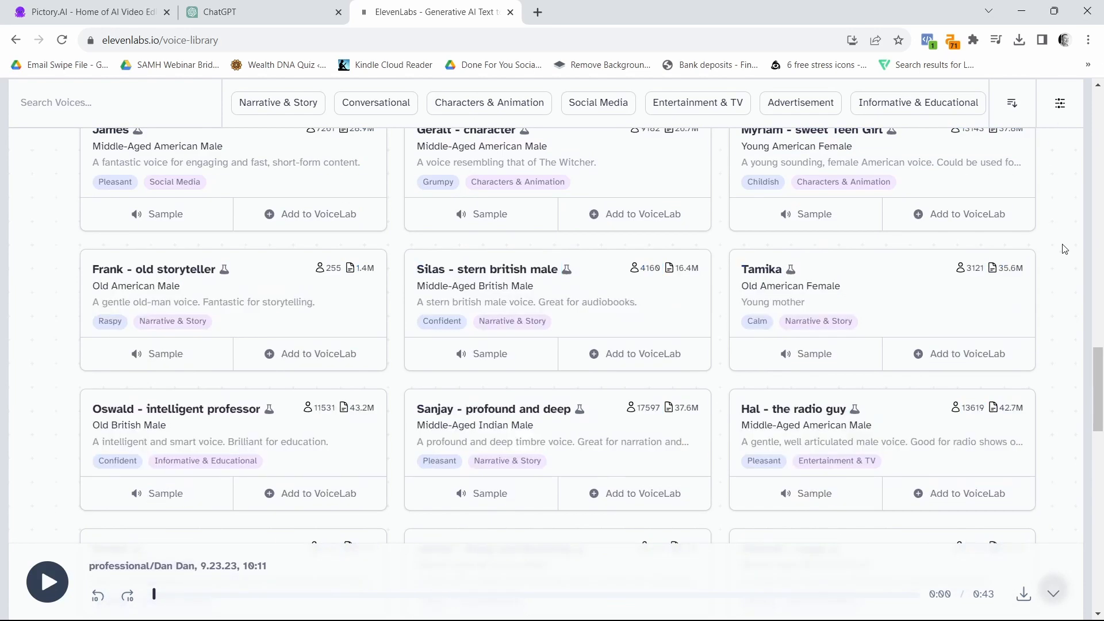
{"action": "left_click_drag", "start_coordinate": [1098, 384], "coordinate": [1098, 118]}
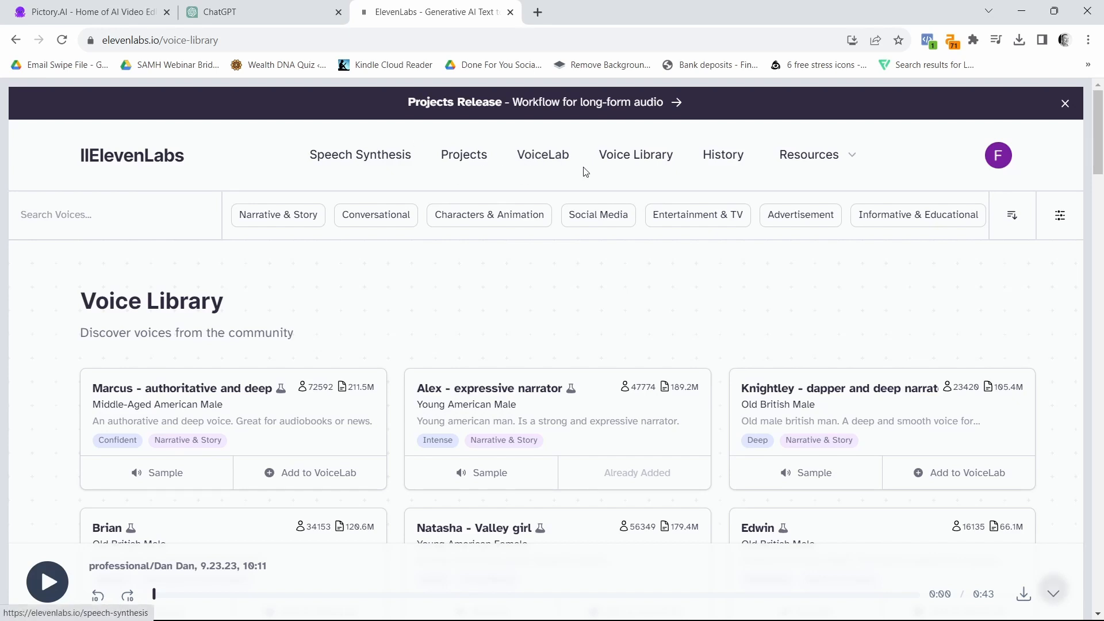
Choose the Dan Dan voice from the saved VoiceLab voices for speech synthesis.
{"action": "left_click", "coordinate": [541, 167]}
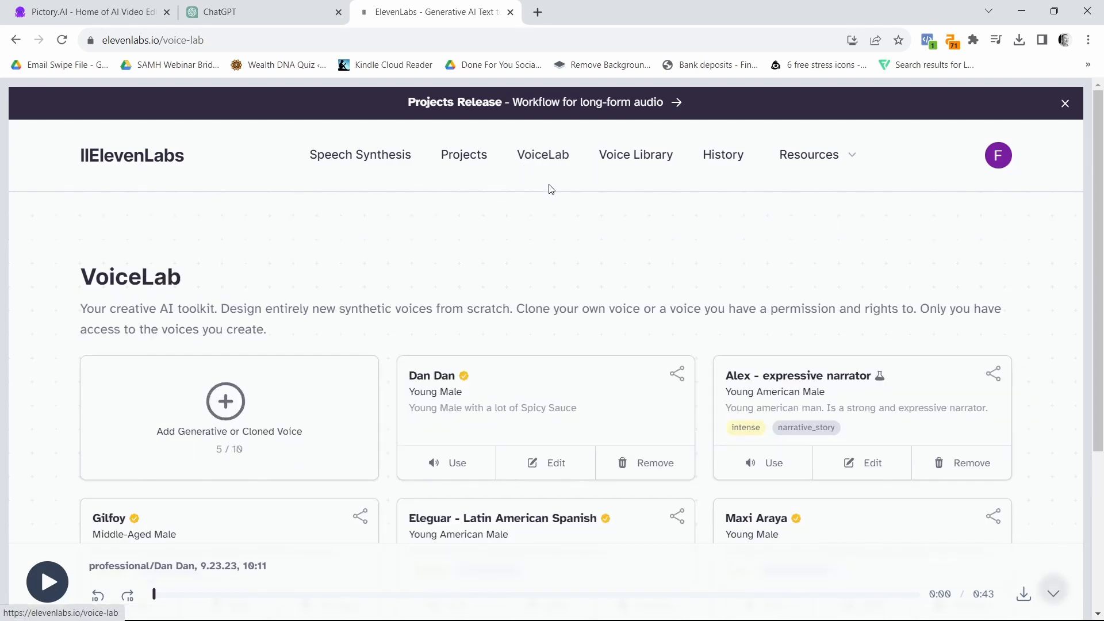
{"action": "scroll", "coordinate": [552, 190], "scroll_direction": "down", "scroll_amount": 3}
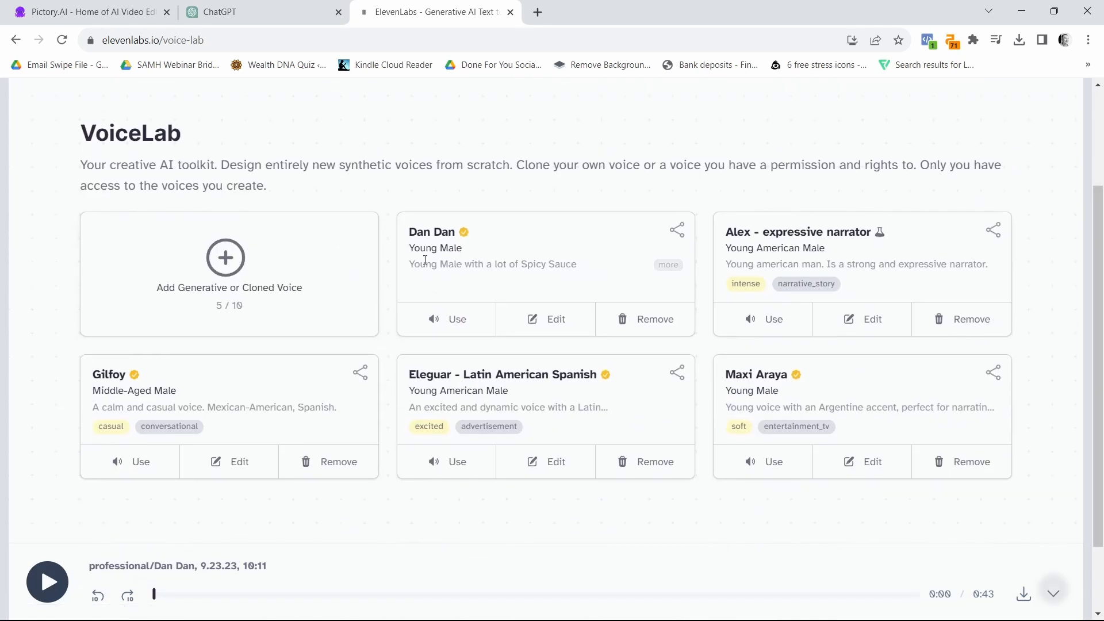
{"action": "left_click", "coordinate": [452, 322]}
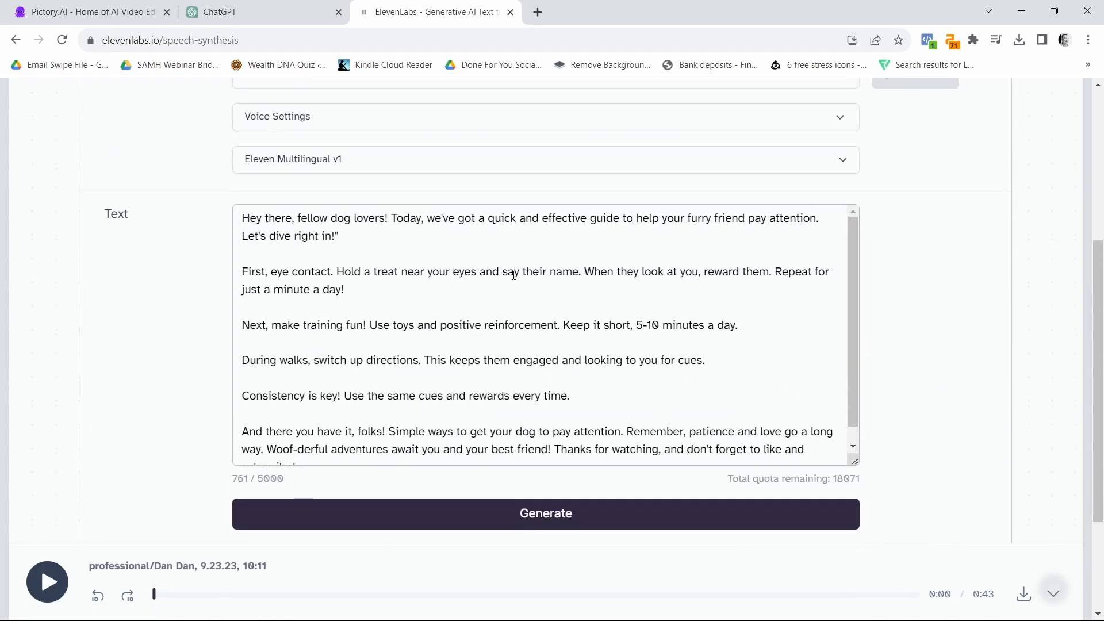
Replace the existing speech synthesis text with the copied dog training script.
{"action": "left_click_drag", "start_coordinate": [238, 229], "coordinate": [862, 457]}
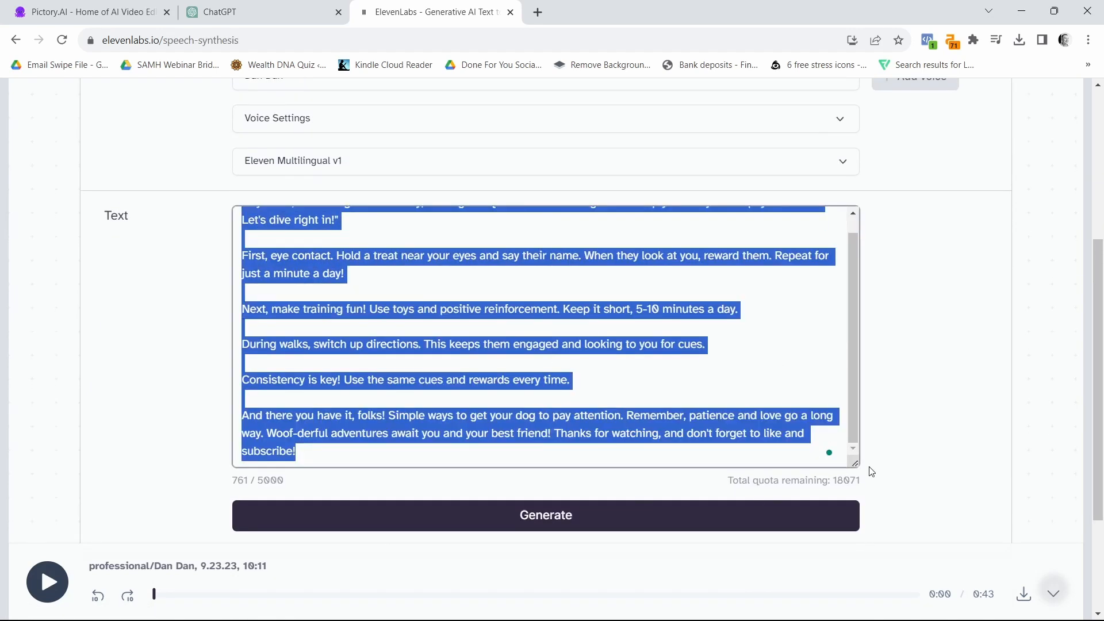
{"action": "key", "text": "BackSpace"}
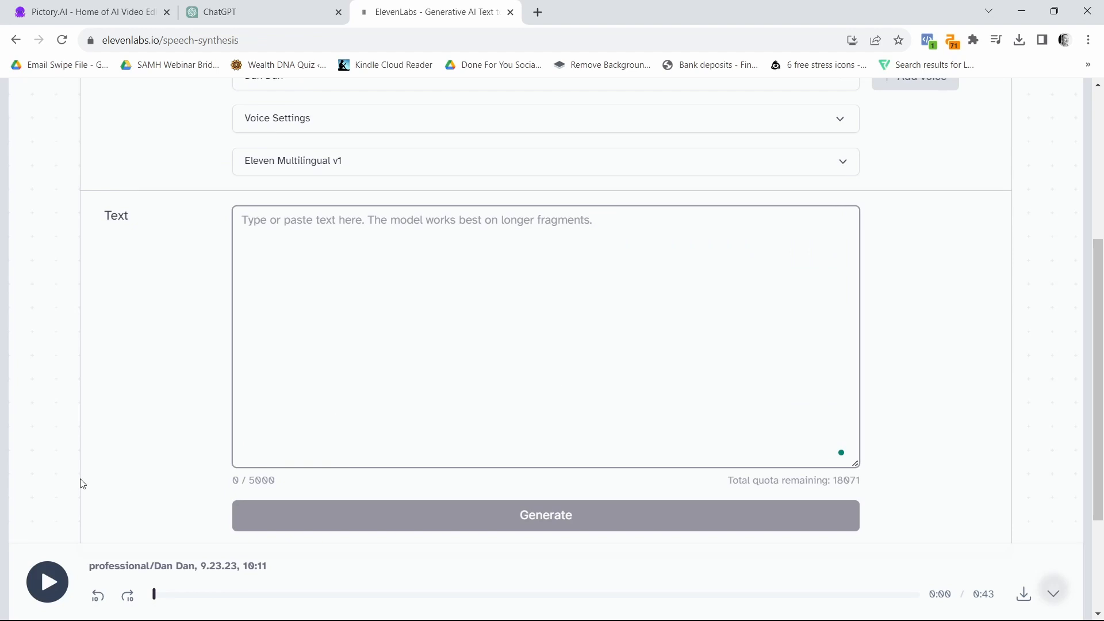
{"action": "scroll", "coordinate": [301, 313], "scroll_direction": "up", "scroll_amount": 3}
{"action": "scroll", "coordinate": [305, 313], "scroll_direction": "down", "scroll_amount": 3}
{"action": "right_click", "coordinate": [326, 228]}
{"action": "left_click", "coordinate": [358, 343]}
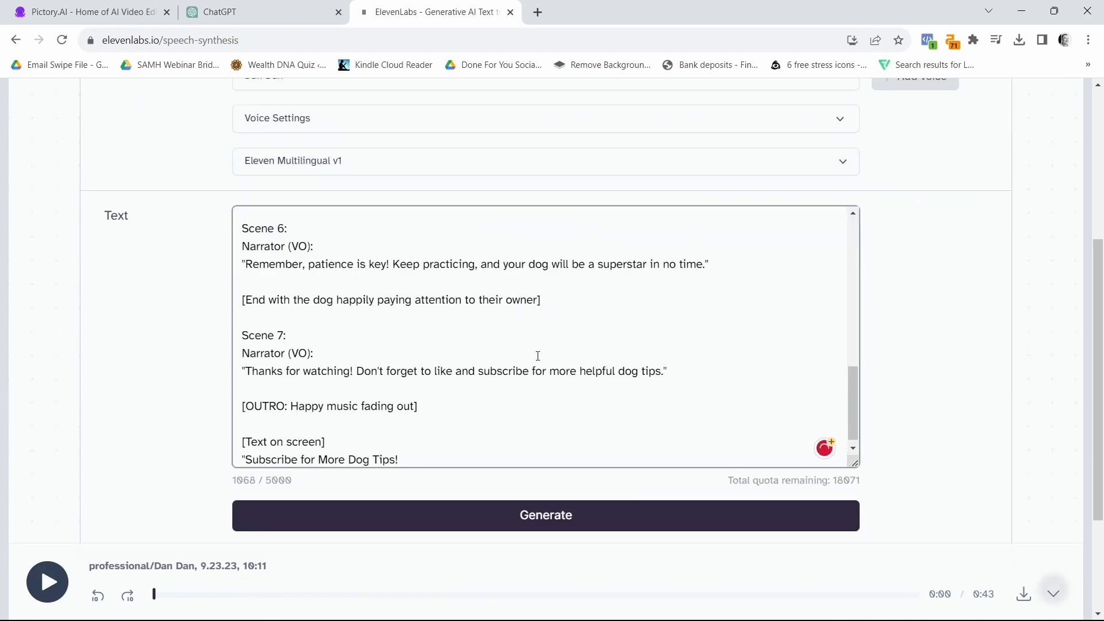
Delete the scene headings, narrator labels, stage directions and closing quotation marks from scenes 1 to 3 of the pasted script.
{"action": "scroll", "coordinate": [538, 355], "scroll_direction": "up", "scroll_amount": 15}
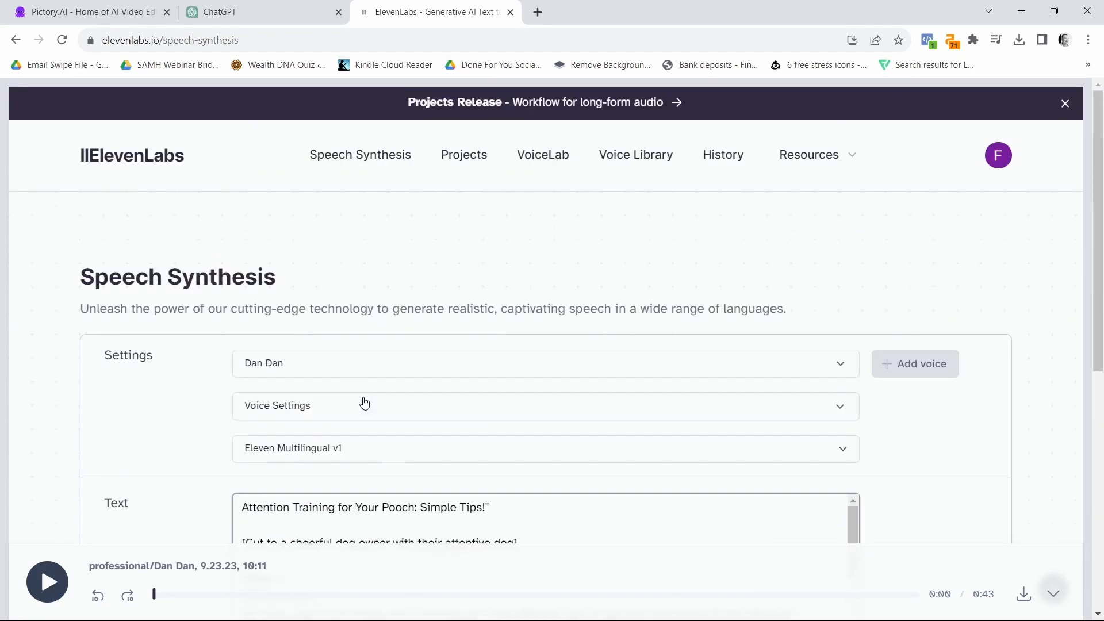
{"action": "scroll", "coordinate": [364, 403], "scroll_direction": "down", "scroll_amount": 6}
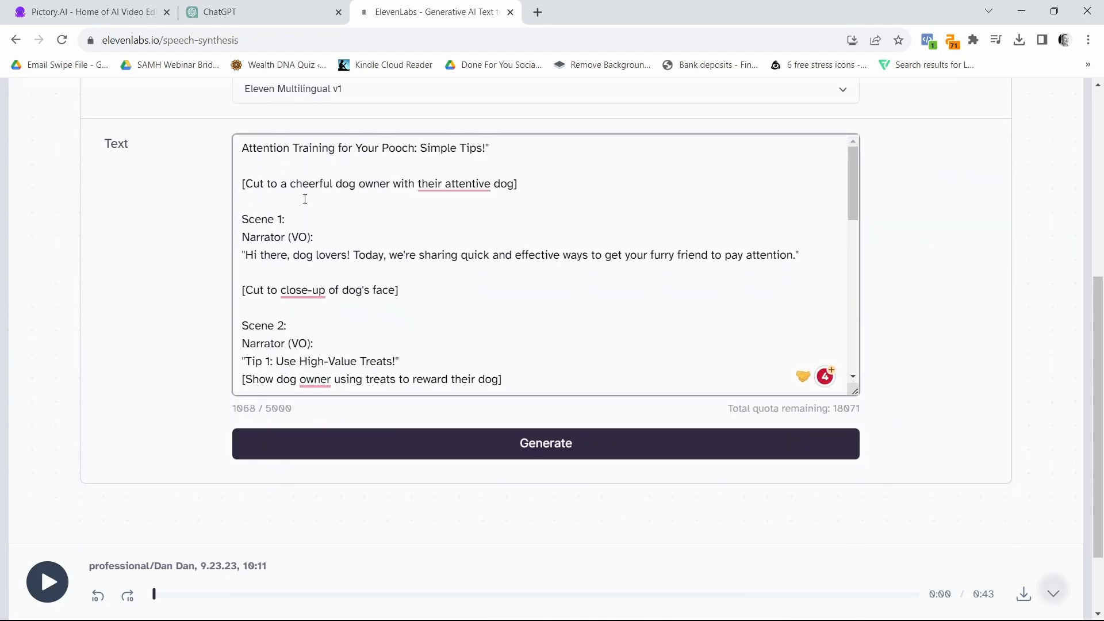
{"action": "triple_click", "coordinate": [257, 185]}
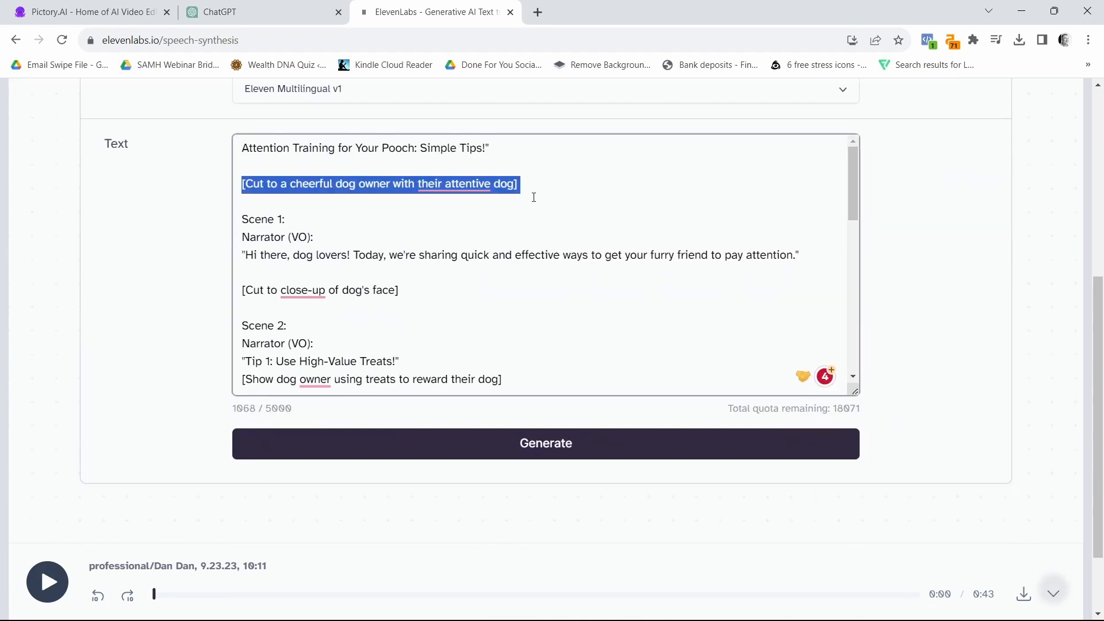
{"action": "left_click", "coordinate": [329, 239], "text": "shift"}
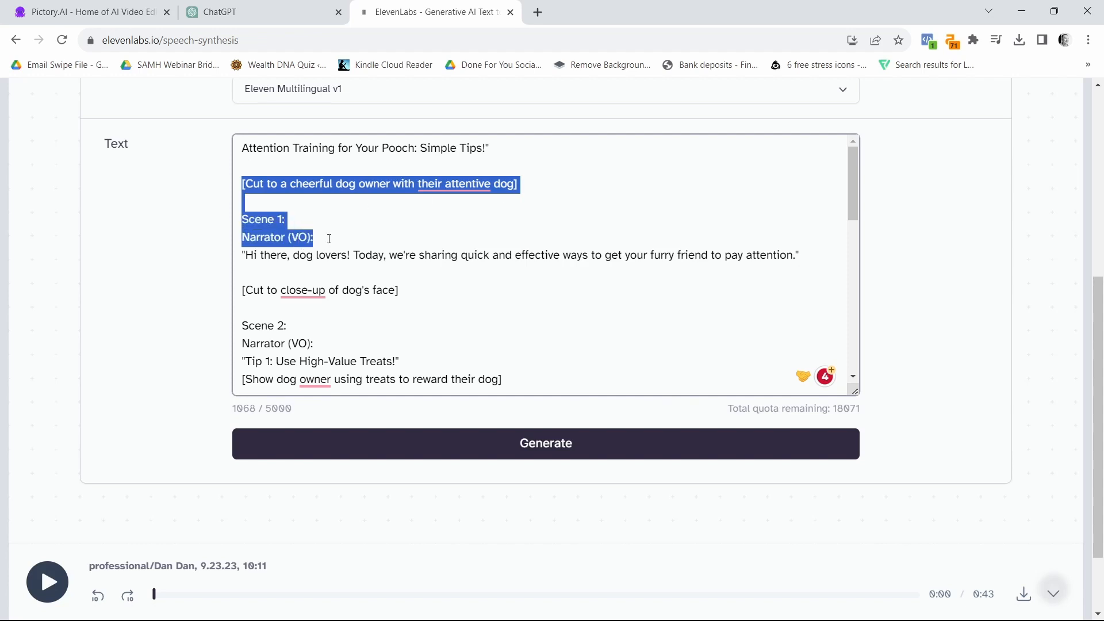
{"action": "key", "text": "BackSpace"}
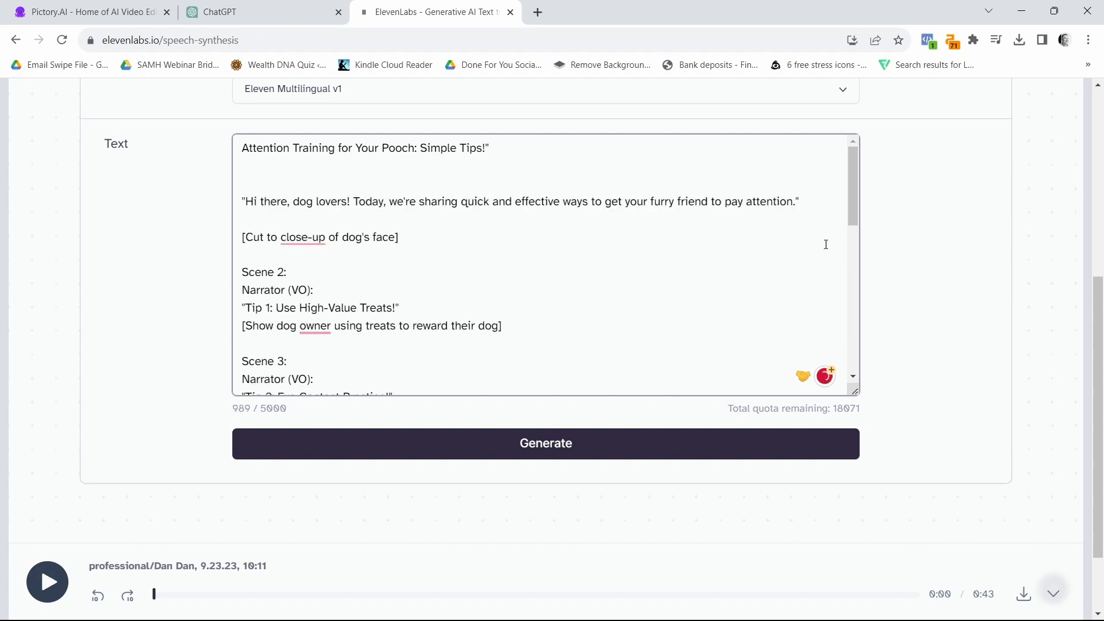
{"action": "left_click", "coordinate": [826, 207]}
{"action": "key", "text": "BackSpace"}
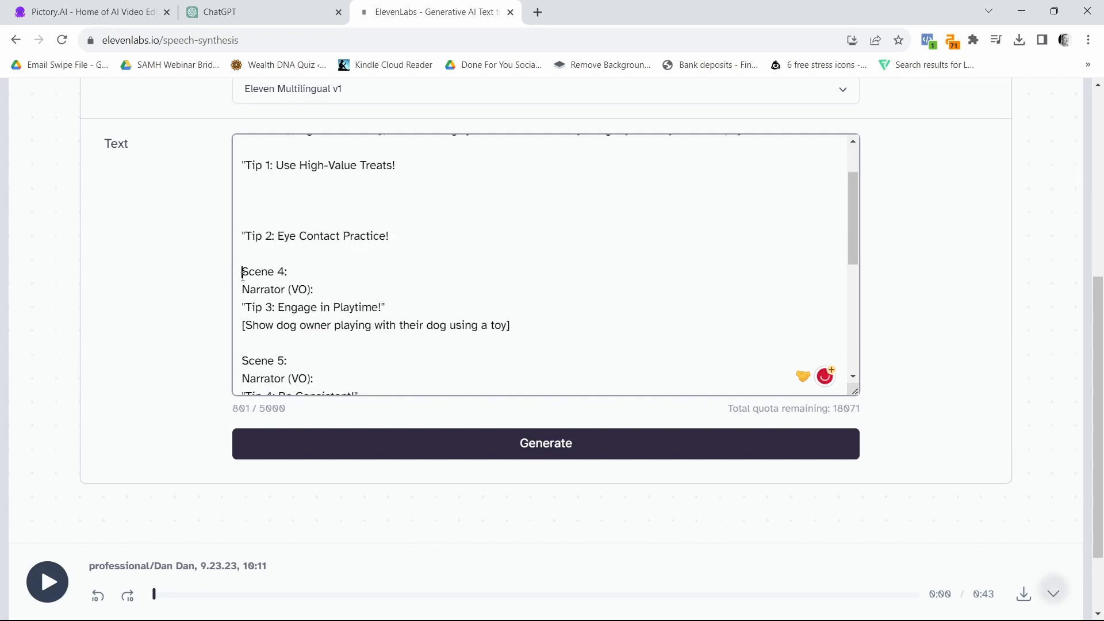
Strip the scene headings, narrator labels, stage directions and surrounding quotation marks from scenes 4 to 7 of the script.
{"action": "left_click_drag", "start_coordinate": [241, 271], "coordinate": [280, 308]}
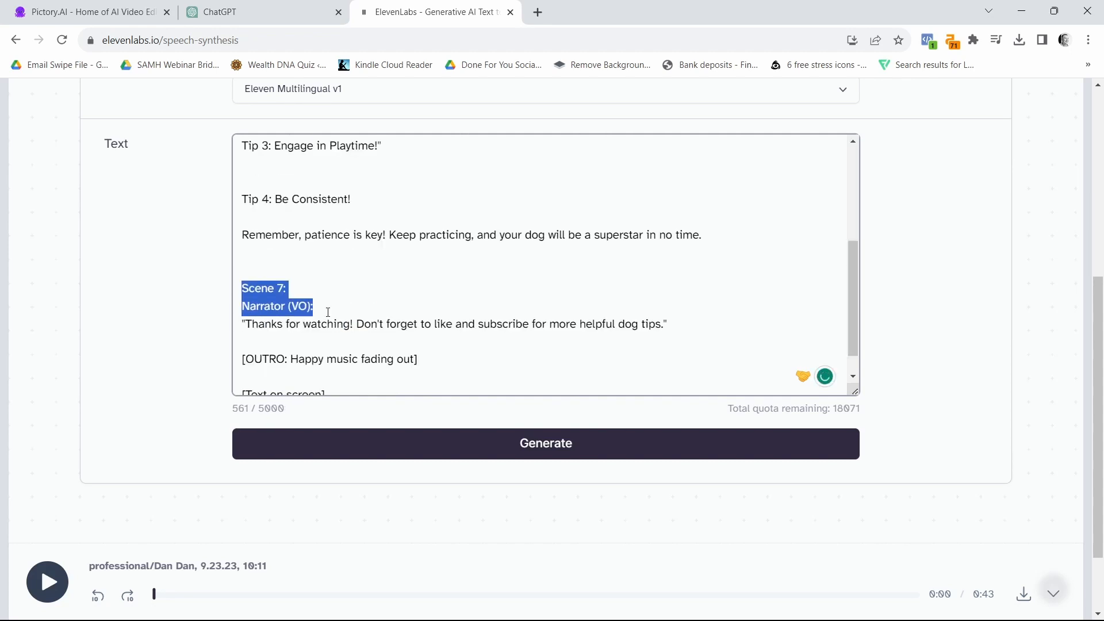
{"action": "left_click_drag", "start_coordinate": [328, 311], "coordinate": [247, 332]}
{"action": "key", "text": "BackSpace"}
{"action": "left_click_drag", "start_coordinate": [678, 274], "coordinate": [681, 288]}
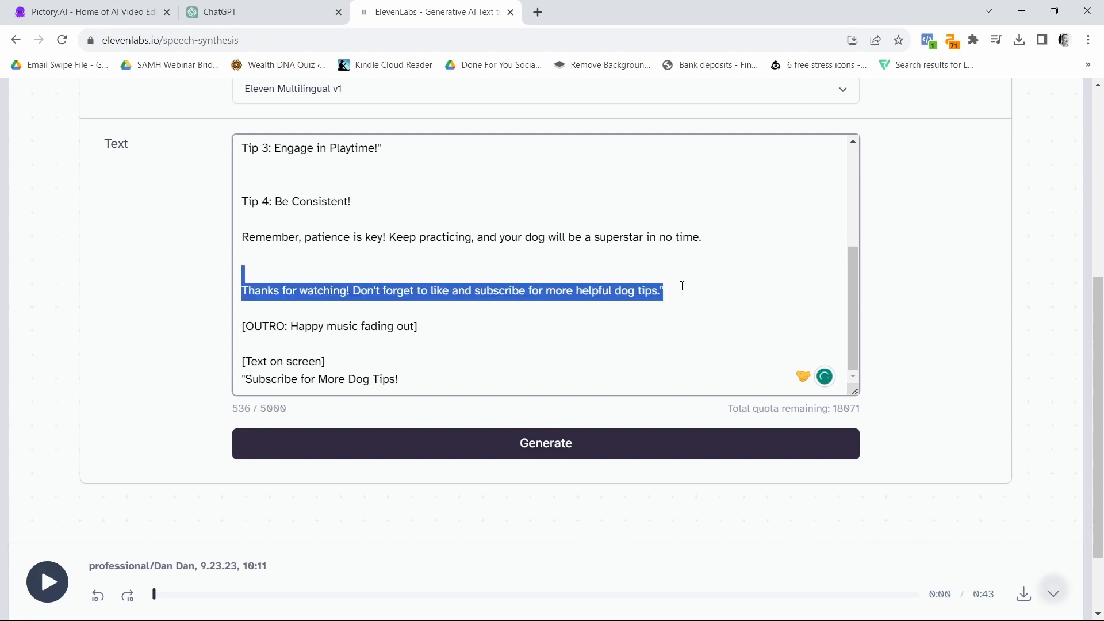
{"action": "key", "text": "BackSpace"}
Remove the leftover quotation mark after "Tip 3: Engage in Playtime!".
{"action": "scroll", "coordinate": [393, 291], "scroll_direction": "up", "scroll_amount": 2}
{"action": "left_click", "coordinate": [393, 274]}
{"action": "key", "text": "BackSpace"}
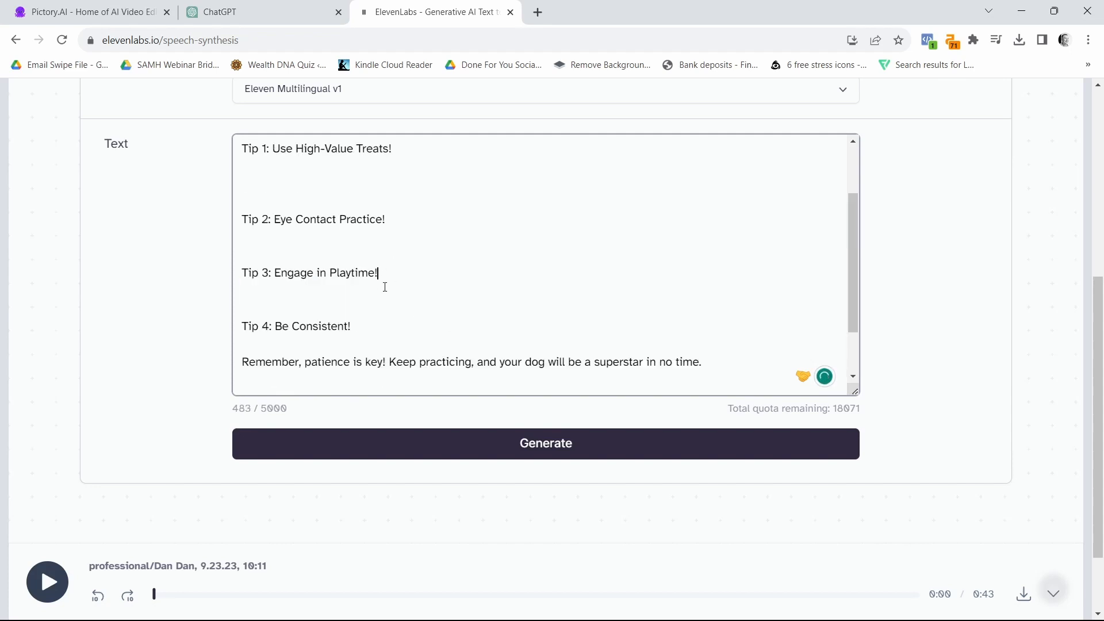
{"action": "scroll", "coordinate": [415, 279], "scroll_direction": "up", "scroll_amount": 2}
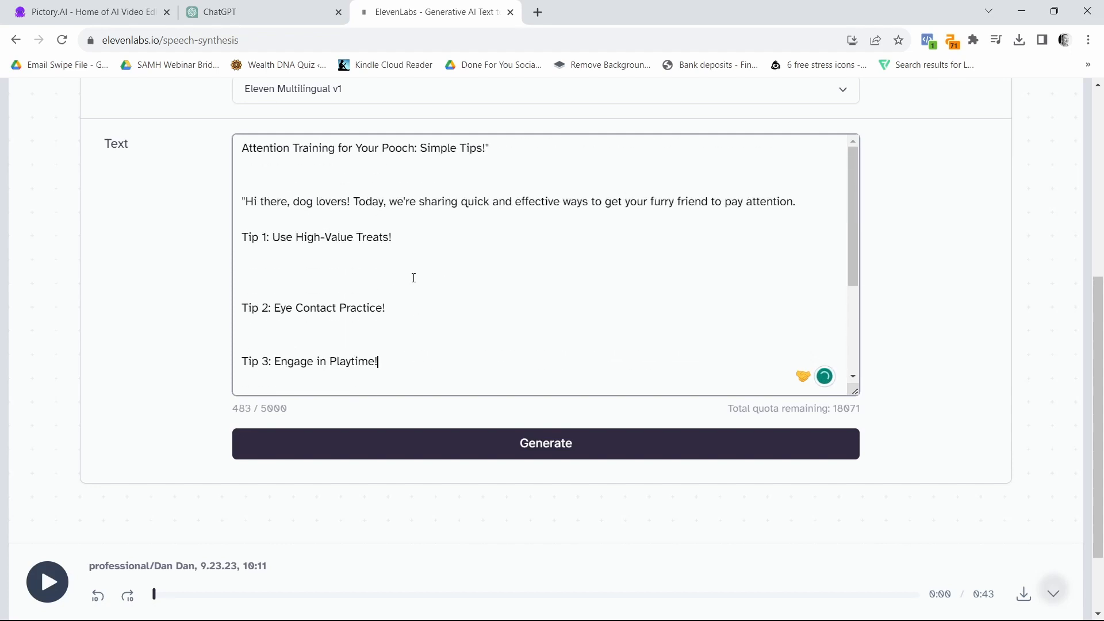
Remove the stray quotation marks before "Hi there, dog lovers!" and after "Simple Tips!" in the speech text.
{"action": "left_click", "coordinate": [247, 205]}
{"action": "key", "text": "BackSpace"}
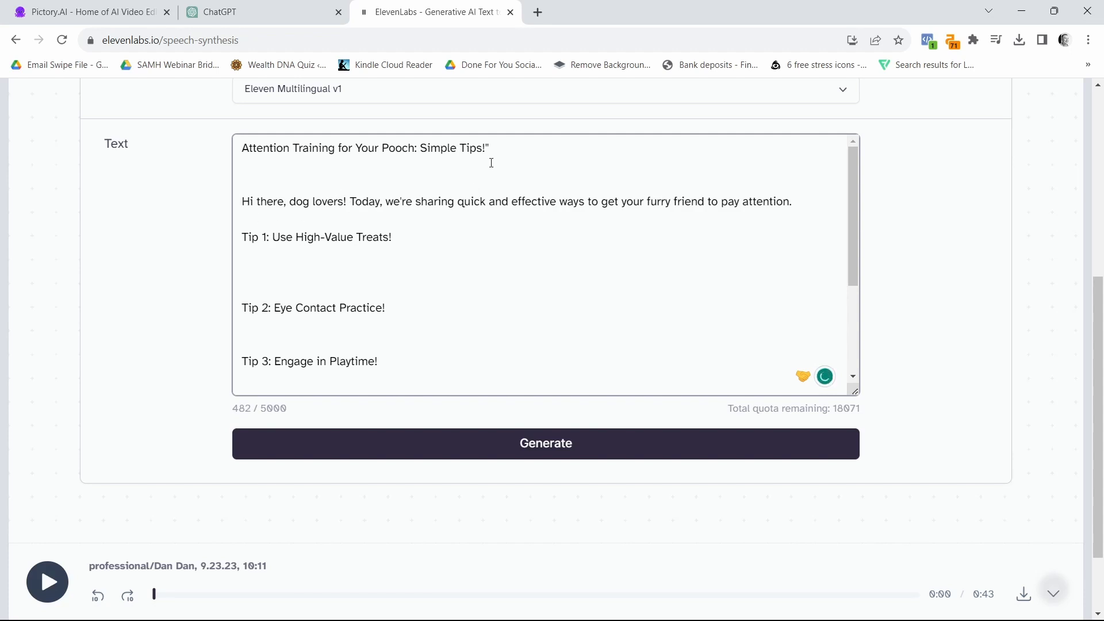
{"action": "key", "text": "BackSpace"}
Generate the voiceover from the cleaned dog training script with the selected voice.
{"action": "scroll", "coordinate": [477, 277], "scroll_direction": "down", "scroll_amount": 3}
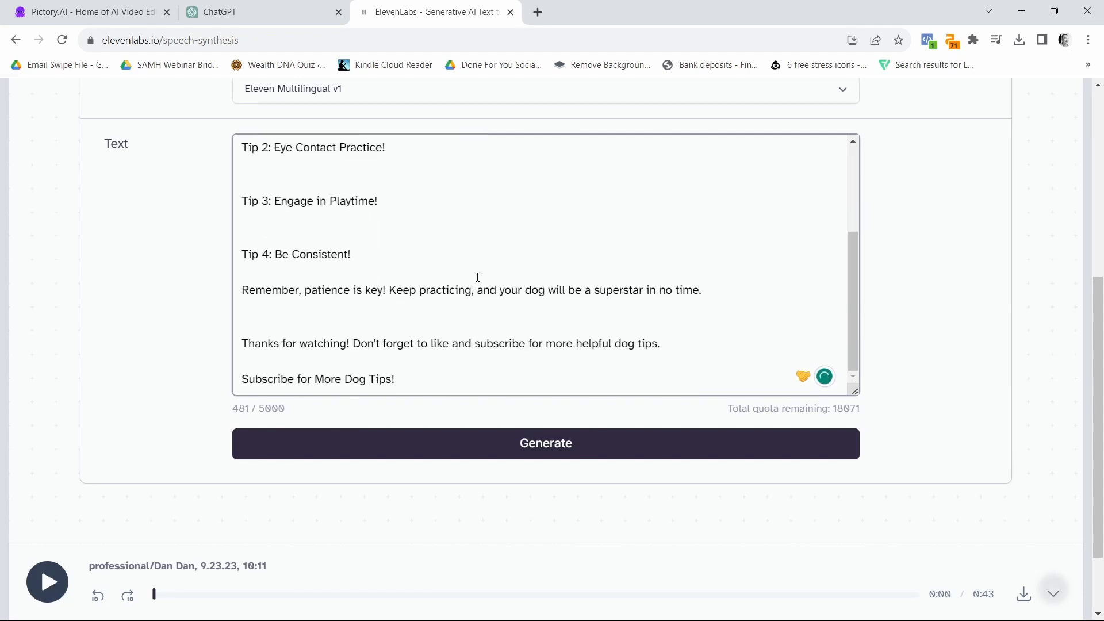
{"action": "scroll", "coordinate": [469, 286], "scroll_direction": "down", "scroll_amount": 2}
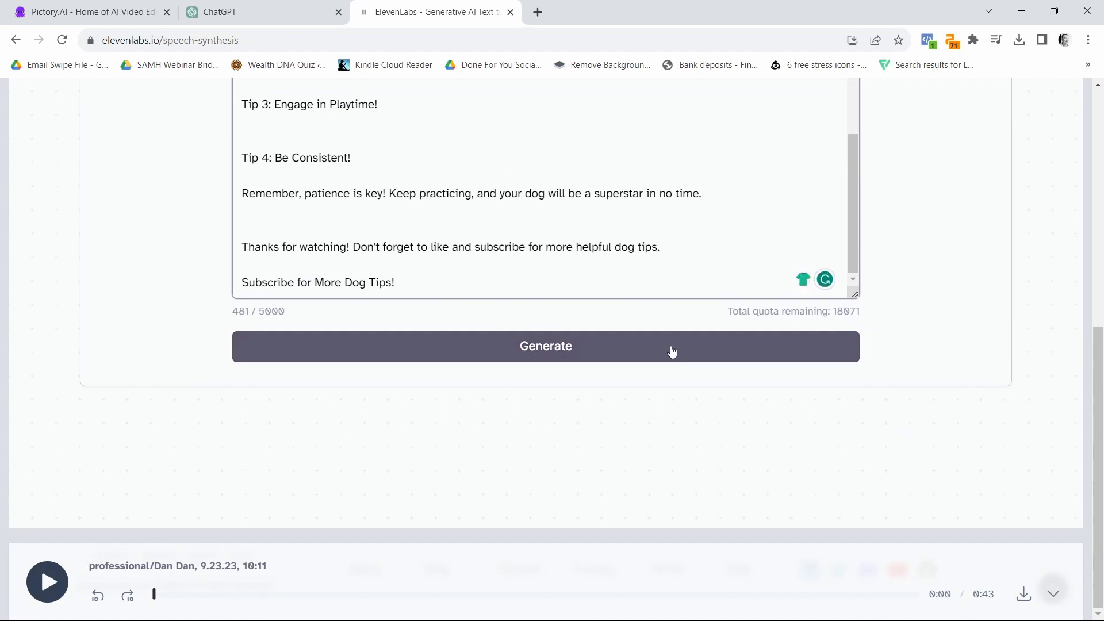
{"action": "left_click", "coordinate": [574, 353]}
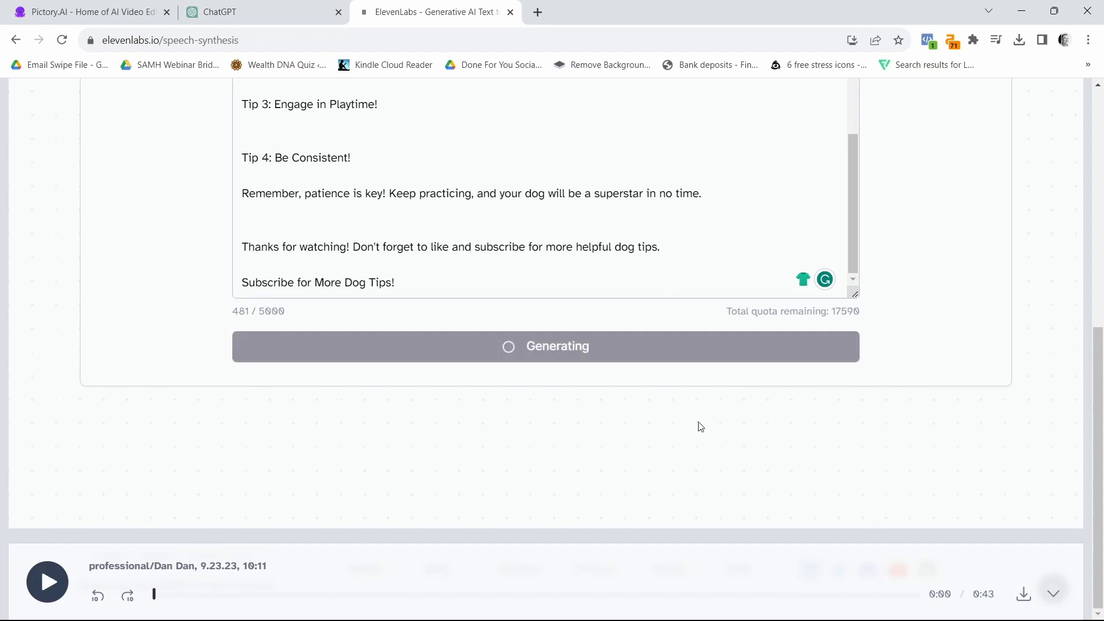
Review the script text and voice settings while listening to the generated voiceover.
{"action": "scroll", "coordinate": [239, 416], "scroll_direction": "up", "scroll_amount": 2}
{"action": "scroll", "coordinate": [395, 428], "scroll_direction": "up", "scroll_amount": 3}
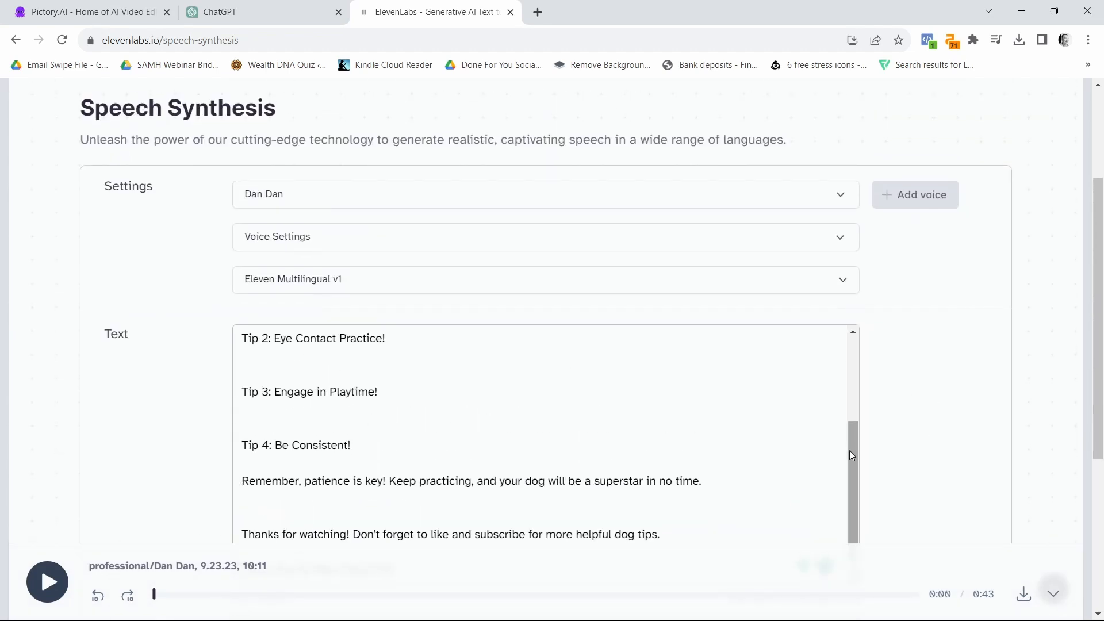
{"action": "left_click_drag", "start_coordinate": [855, 446], "coordinate": [855, 361]}
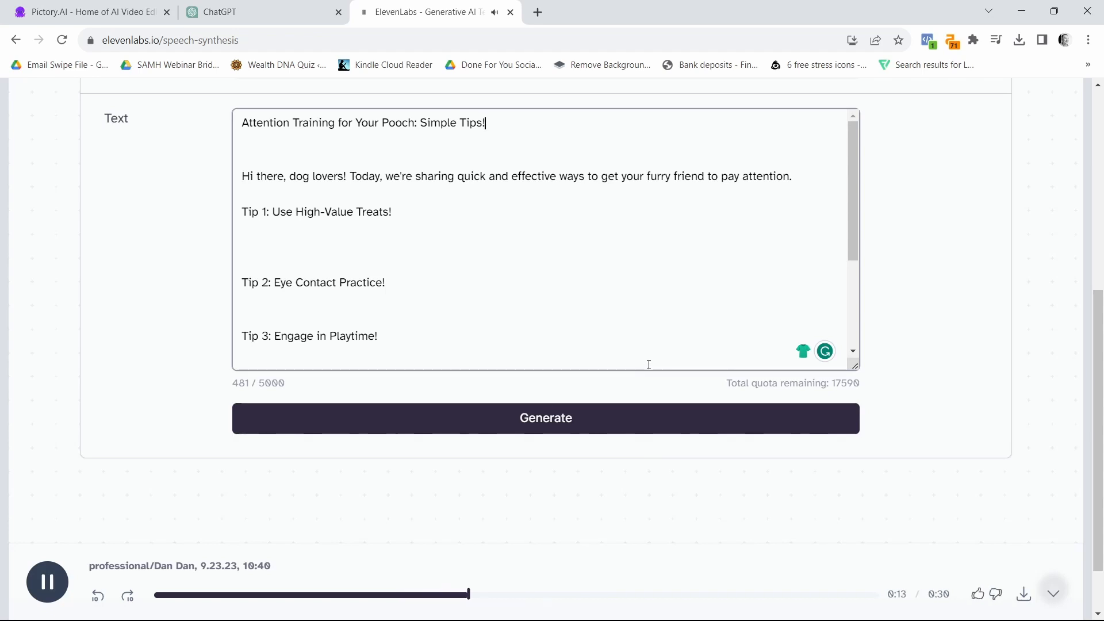
{"action": "scroll", "coordinate": [668, 308], "scroll_direction": "down", "scroll_amount": 3}
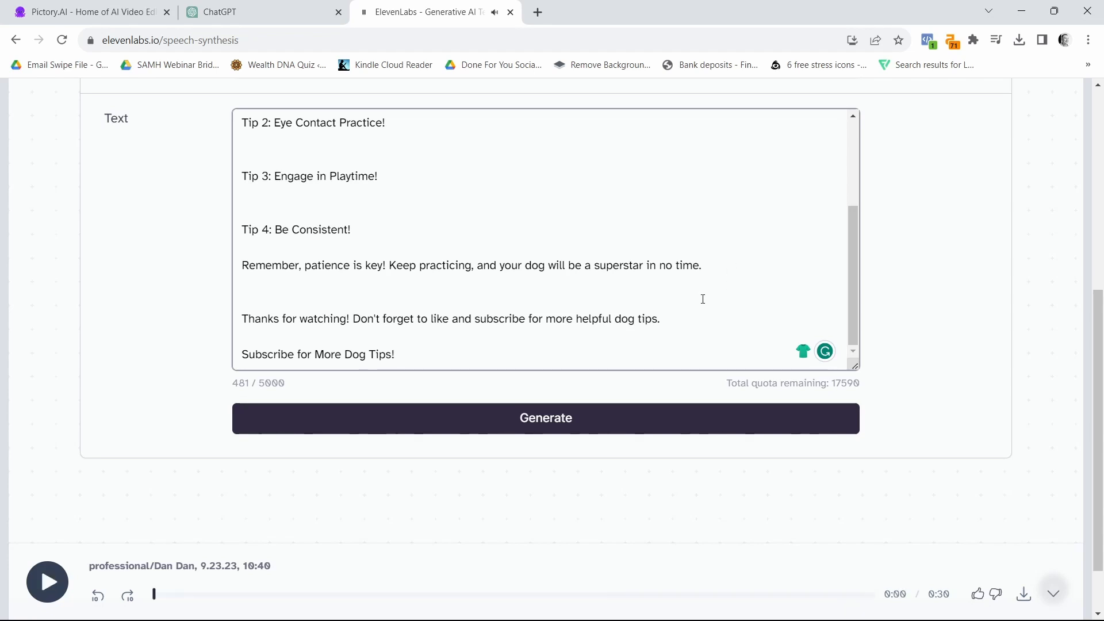
{"action": "scroll", "coordinate": [477, 248], "scroll_direction": "up", "scroll_amount": 10}
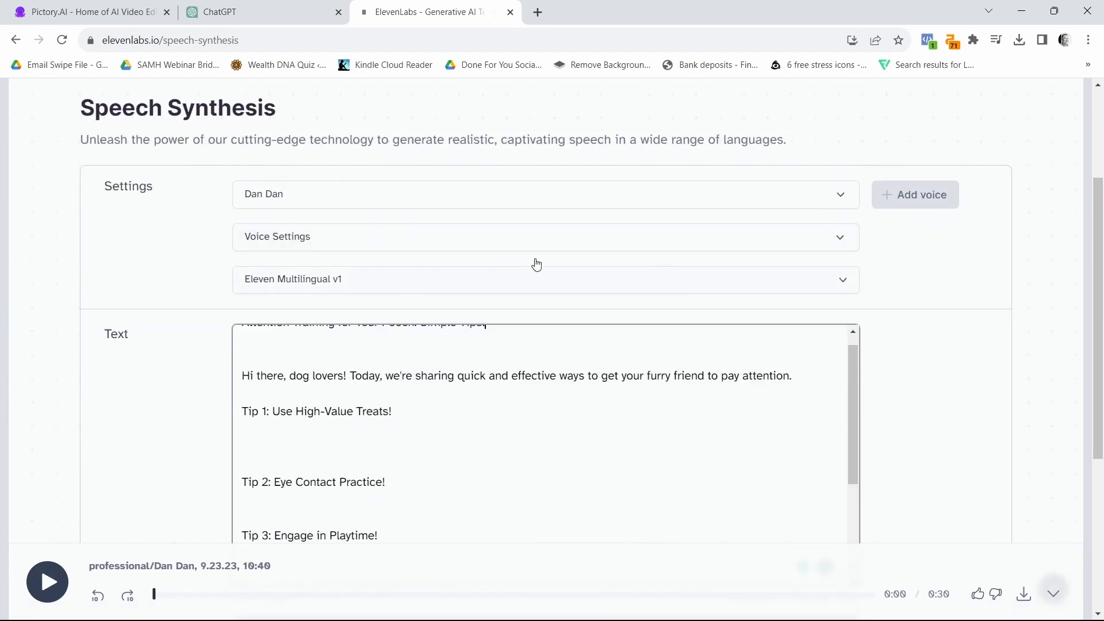
{"action": "scroll", "coordinate": [454, 382], "scroll_direction": "up", "scroll_amount": 1}
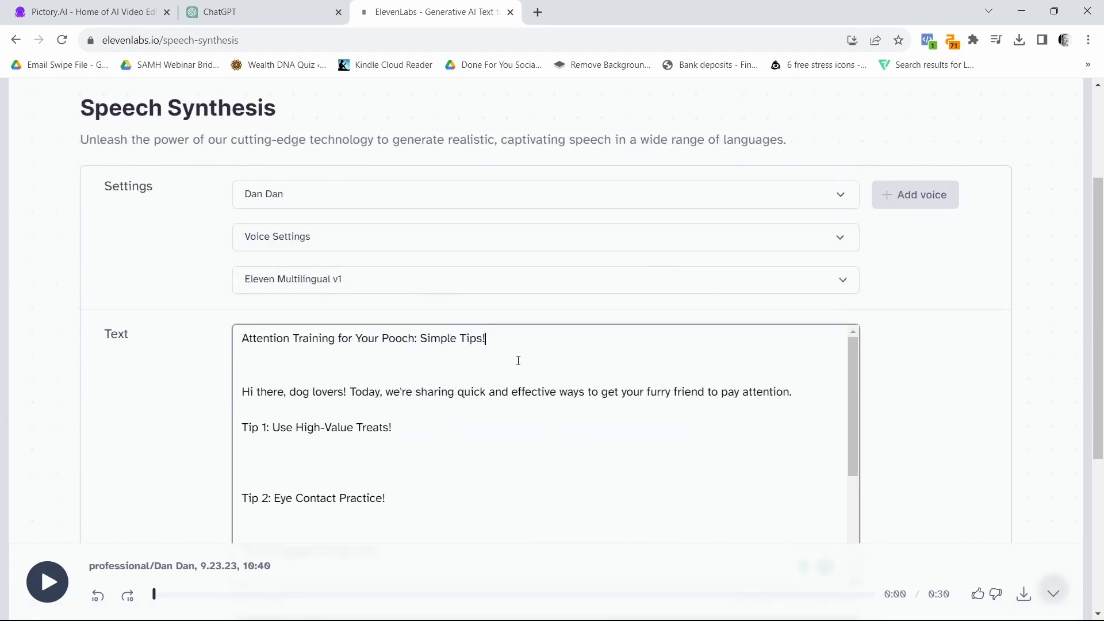
{"action": "scroll", "coordinate": [589, 224], "scroll_direction": "up", "scroll_amount": 3}
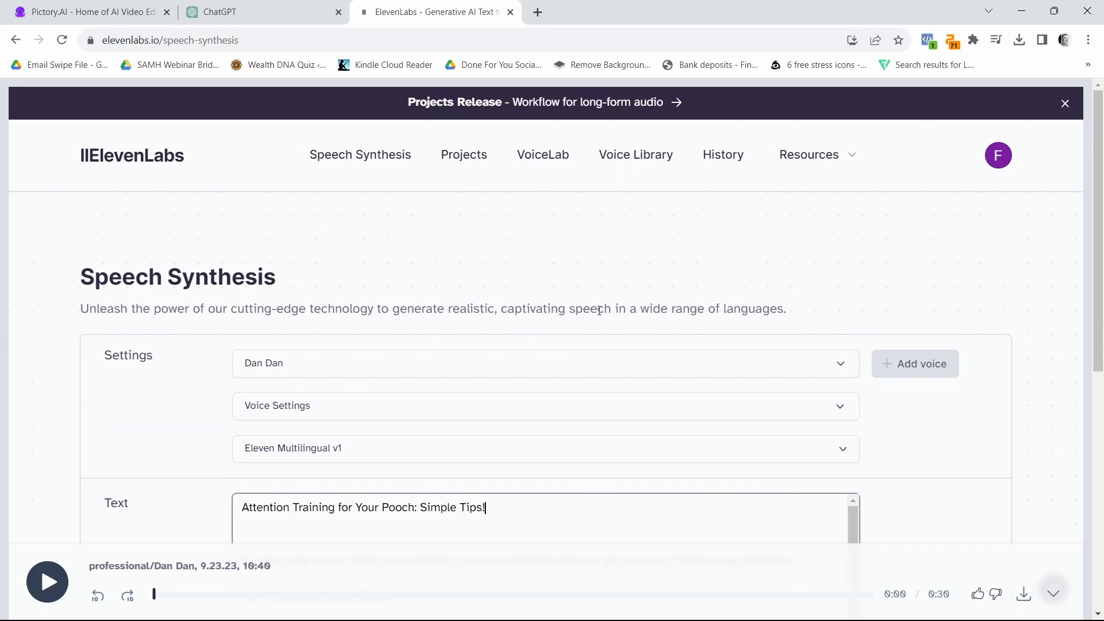
{"action": "scroll", "coordinate": [599, 311], "scroll_direction": "down", "scroll_amount": 5}
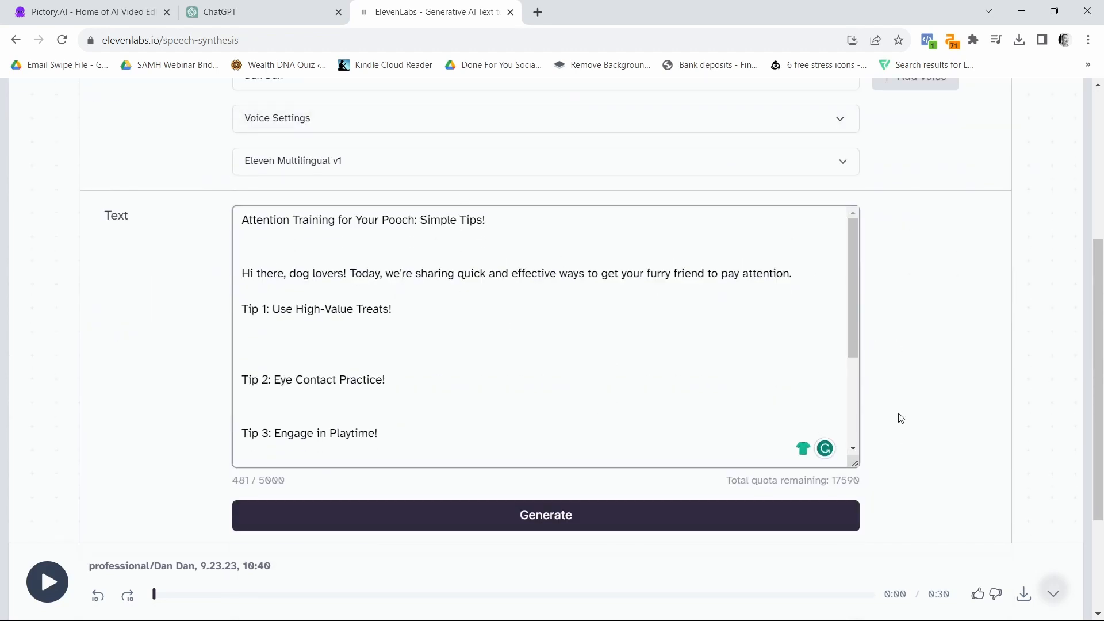
{"action": "scroll", "coordinate": [888, 391], "scroll_direction": "up", "scroll_amount": 5}
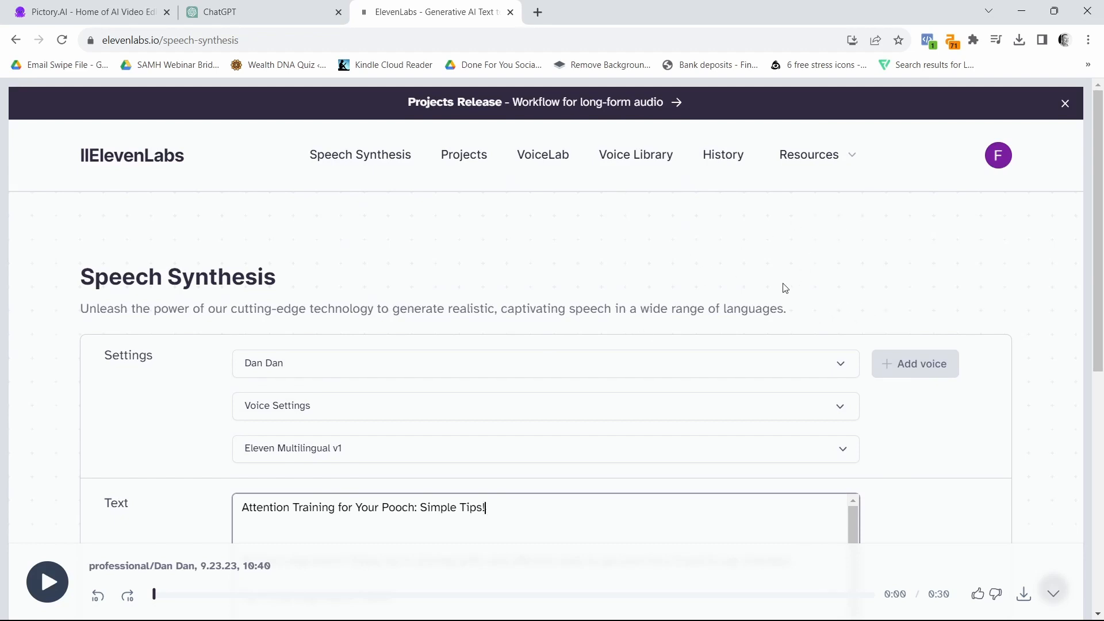
{"action": "scroll", "coordinate": [842, 308], "scroll_direction": "down", "scroll_amount": 8}
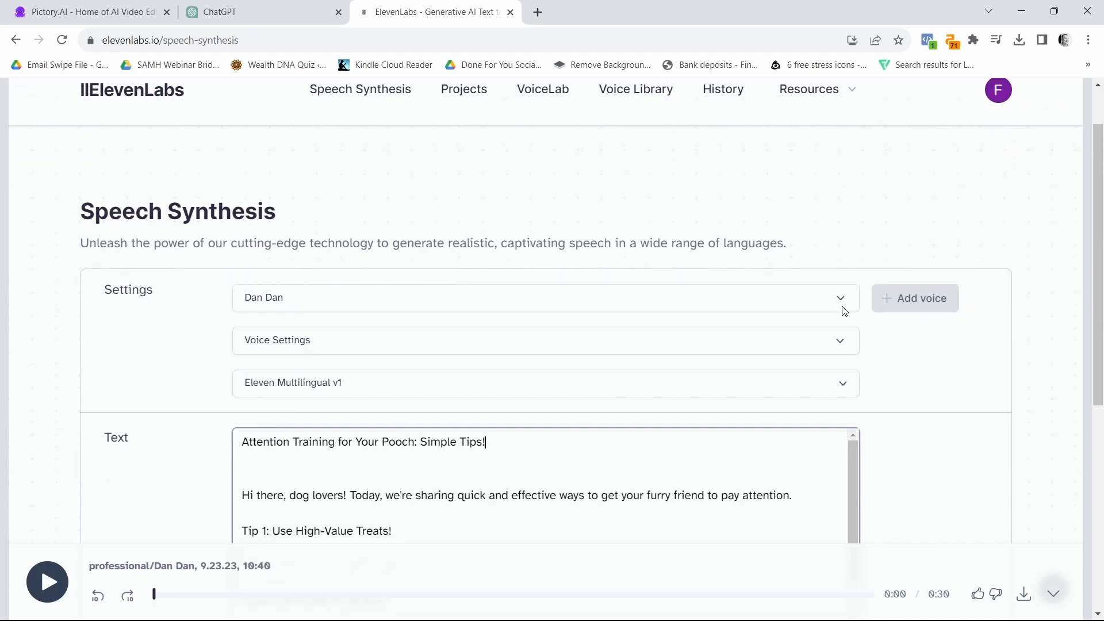
{"action": "scroll", "coordinate": [534, 383], "scroll_direction": "up", "scroll_amount": 3}
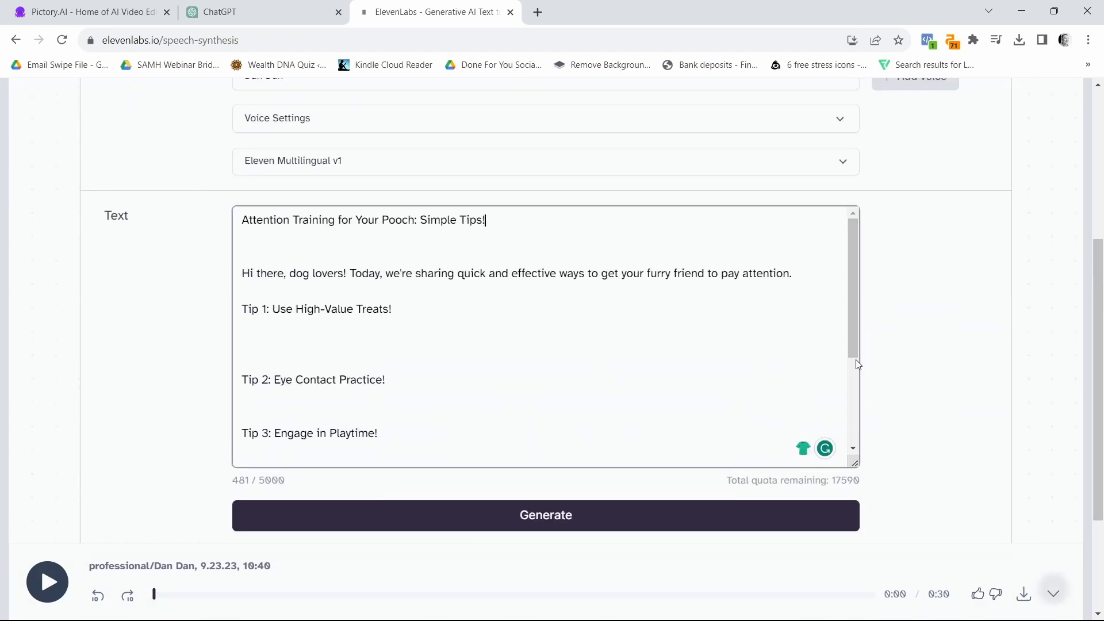
{"action": "scroll", "coordinate": [944, 349], "scroll_direction": "down", "scroll_amount": 3}
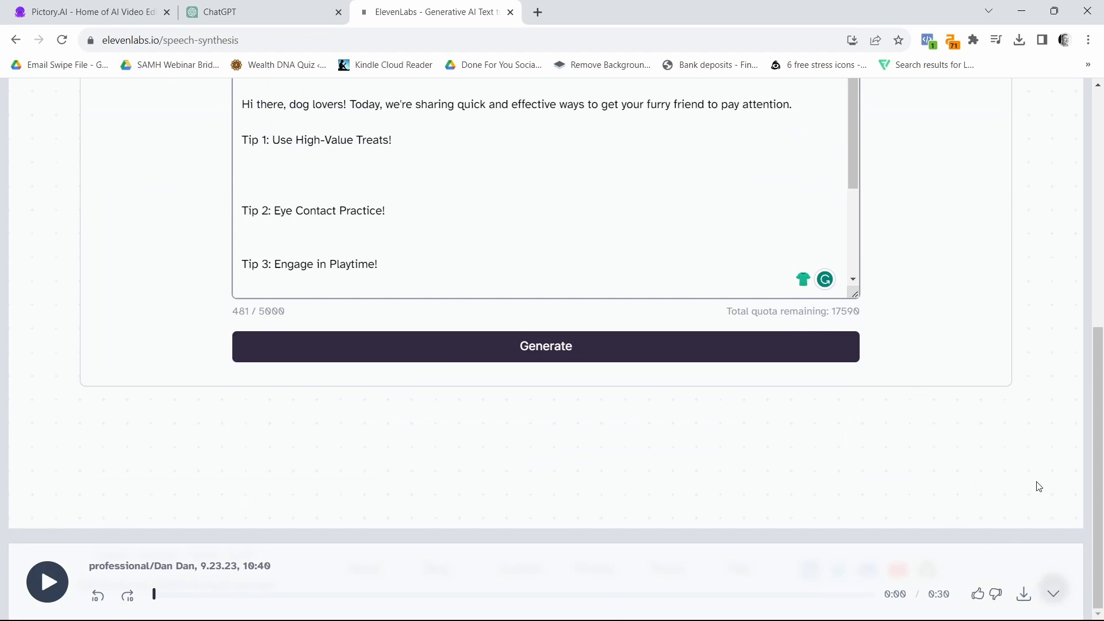
Download the generated voiceover as an MP3 file named "dog training 3".
{"action": "left_click", "coordinate": [1027, 598]}
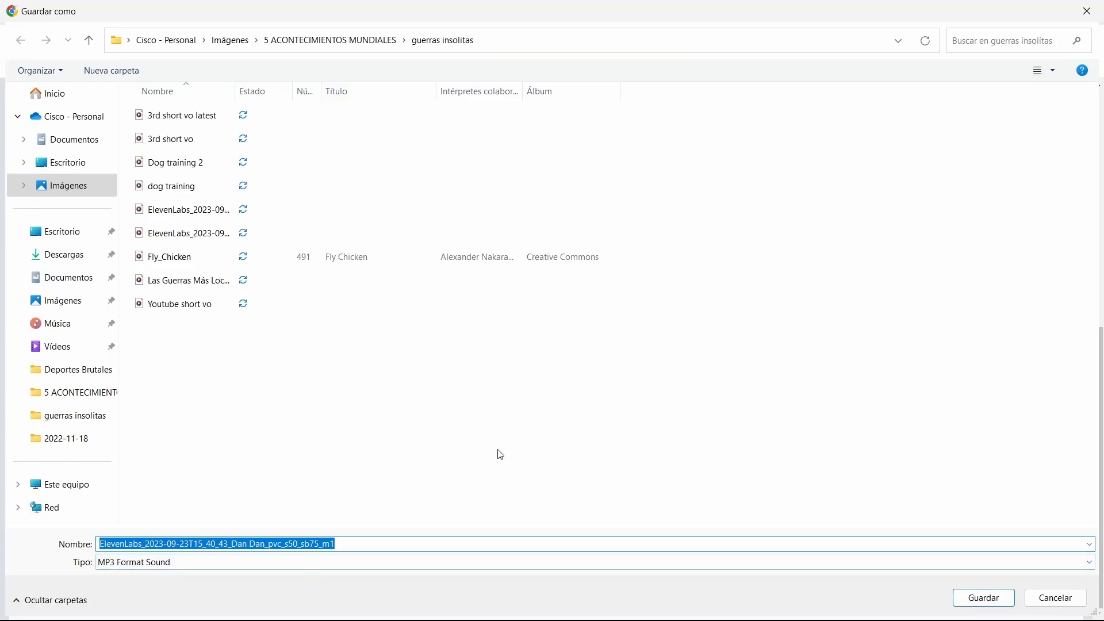
{"action": "key", "text": "BackSpace"}
{"action": "type", "text": "T"}
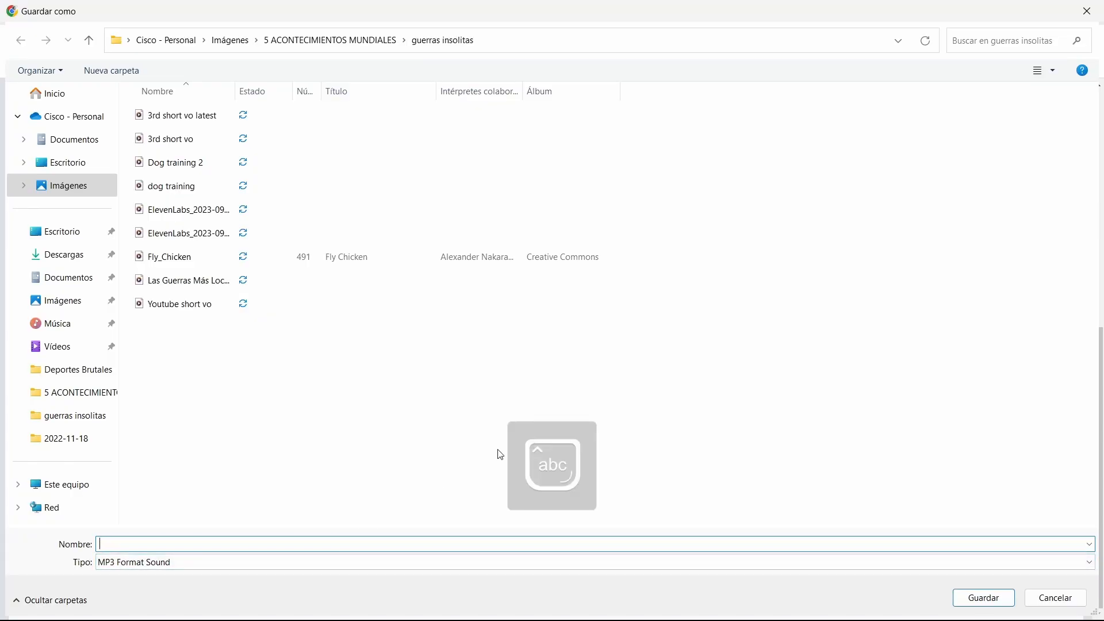
{"action": "type", "text": "dog"}
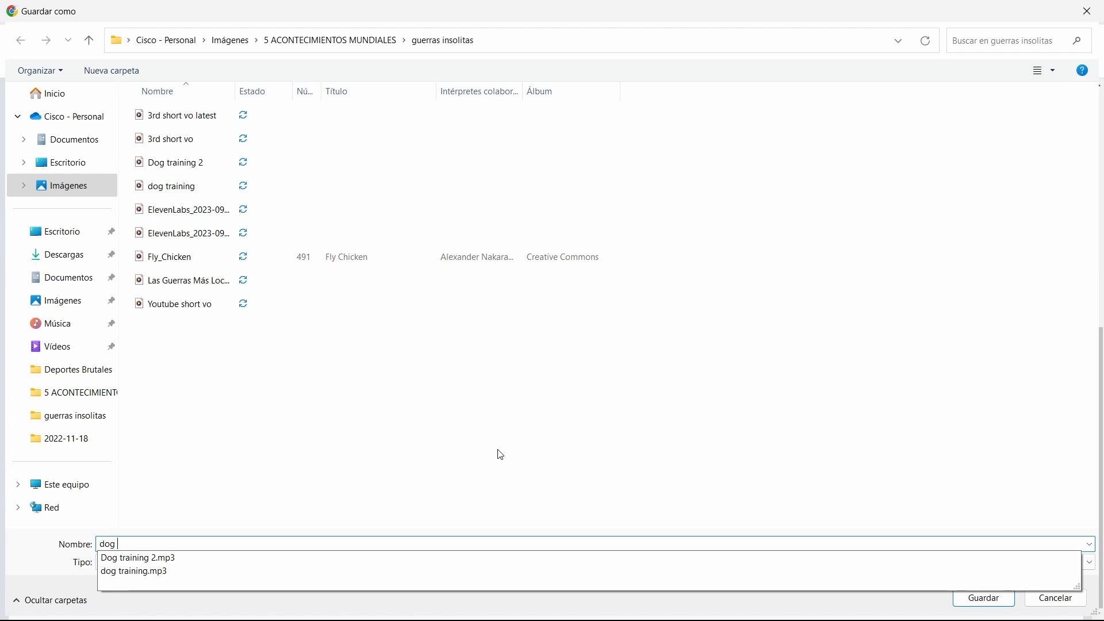
{"action": "type", "text": " training 3"}
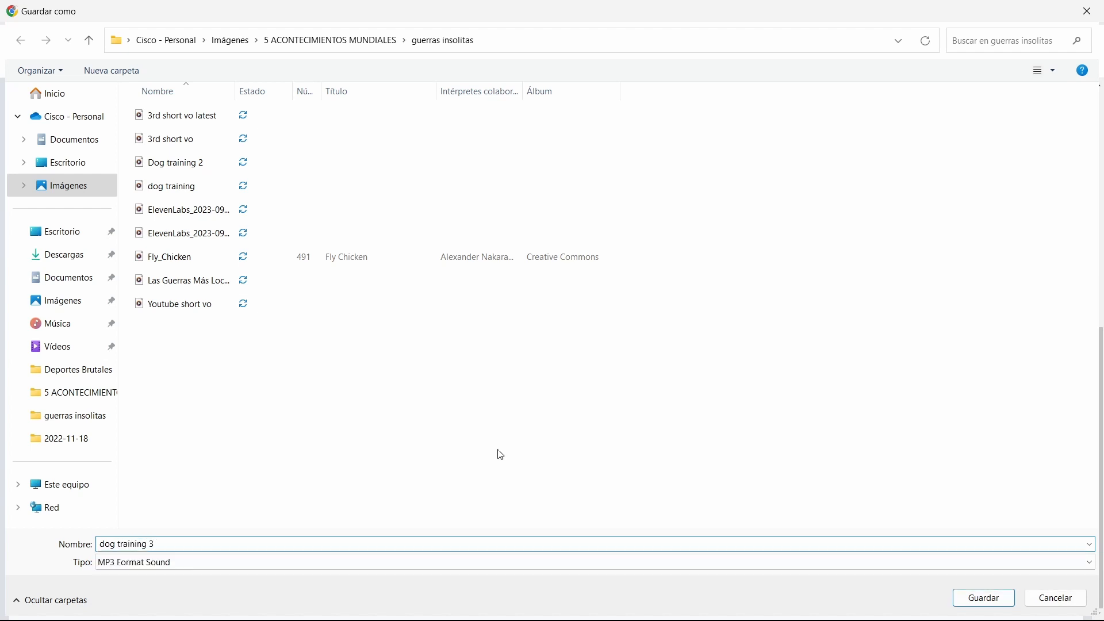
{"action": "key", "text": "Return"}
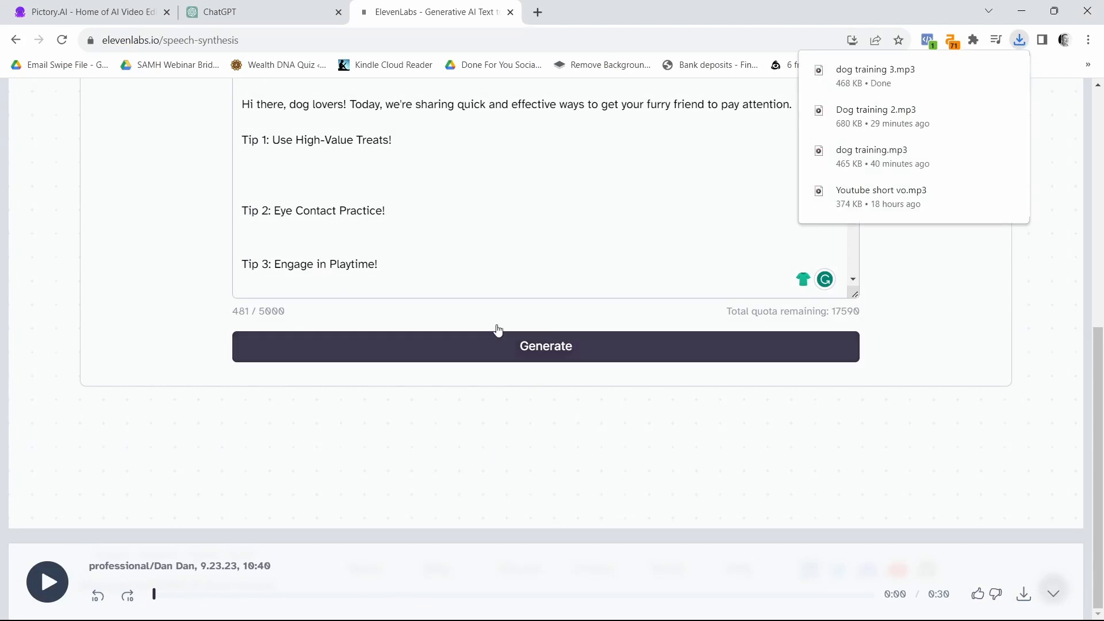
Copy the entire cleaned script from the speech synthesis text.
{"action": "scroll", "coordinate": [406, 338], "scroll_direction": "up", "scroll_amount": 2}
{"action": "scroll", "coordinate": [425, 339], "scroll_direction": "down", "scroll_amount": 5}
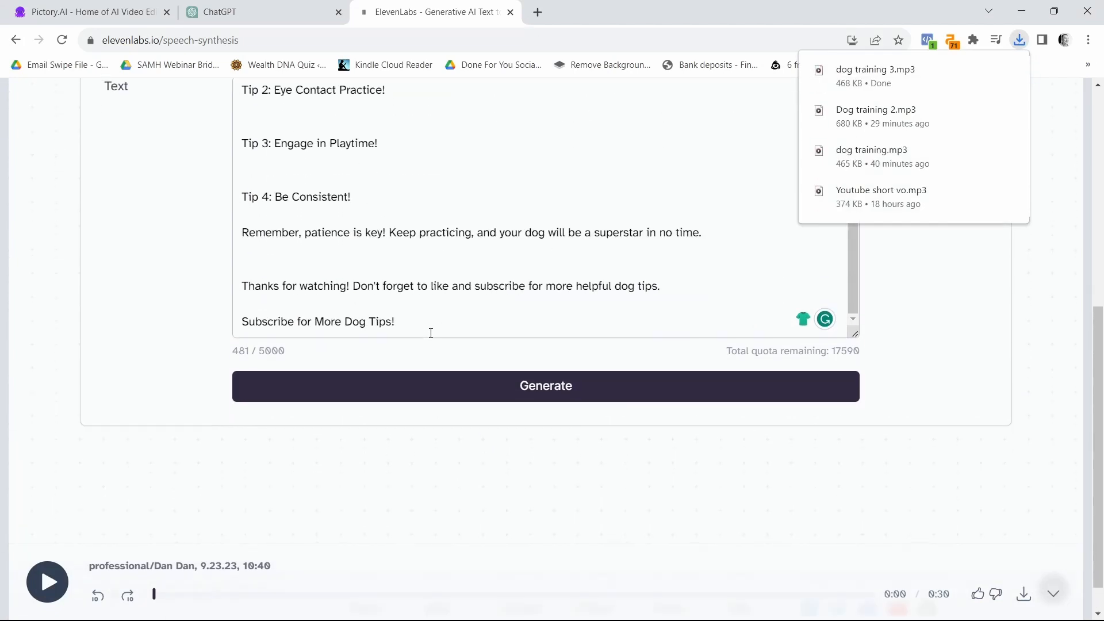
{"action": "left_click_drag", "start_coordinate": [446, 279], "coordinate": [202, 484]}
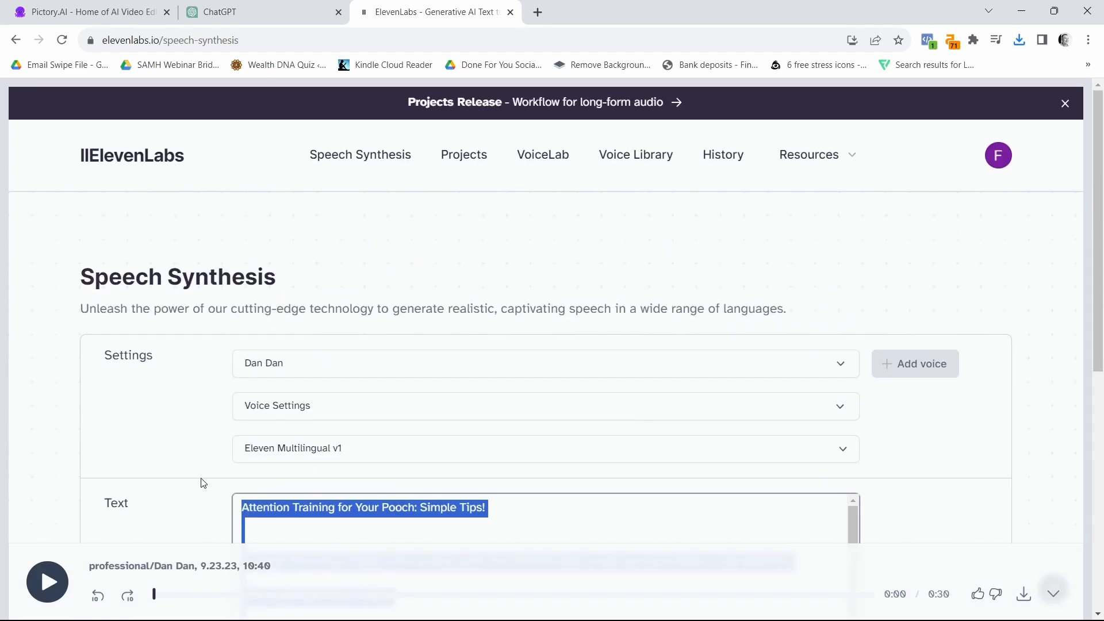
{"action": "right_click", "coordinate": [292, 517]}
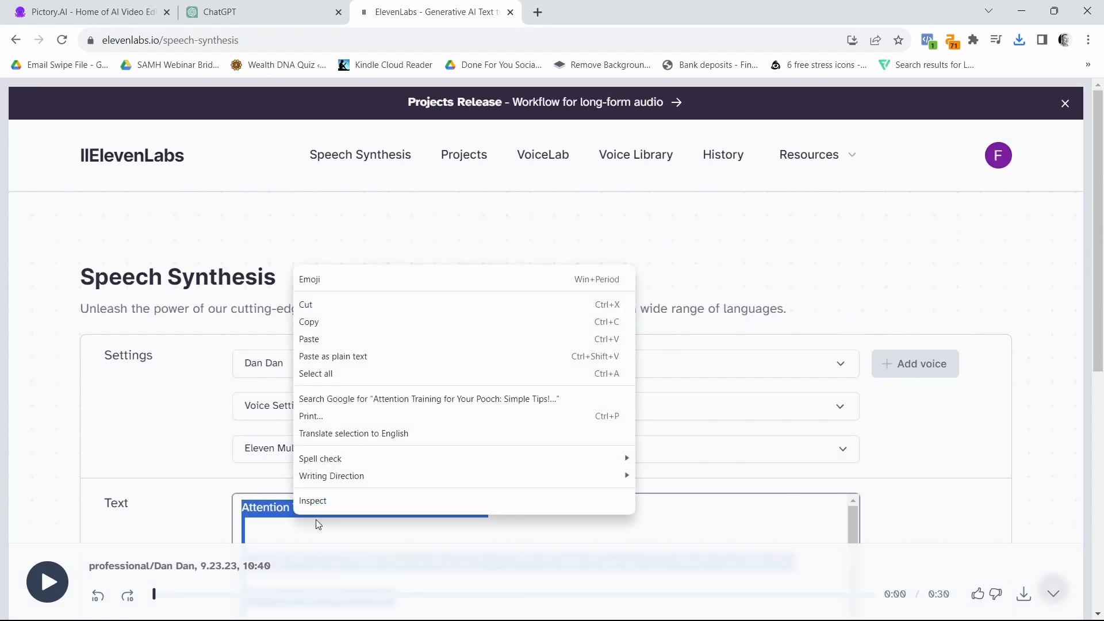
{"action": "left_click", "coordinate": [312, 324]}
Switch to Pictory, start a Script to Video project and paste the copied script into the script editor.
{"action": "left_click", "coordinate": [82, 7]}
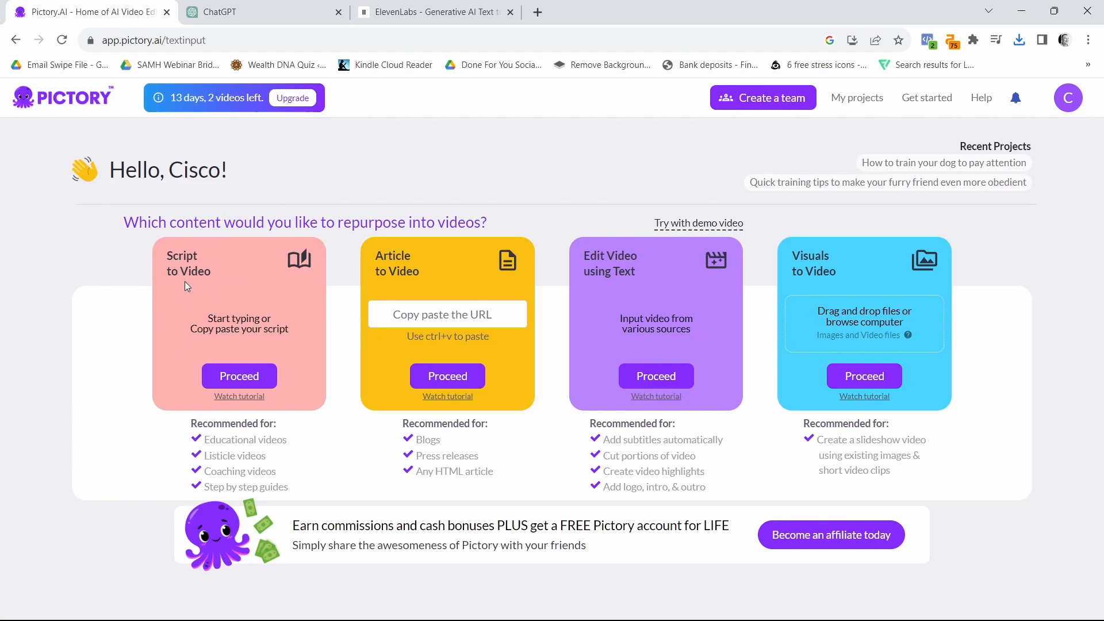
{"action": "left_click", "coordinate": [239, 382]}
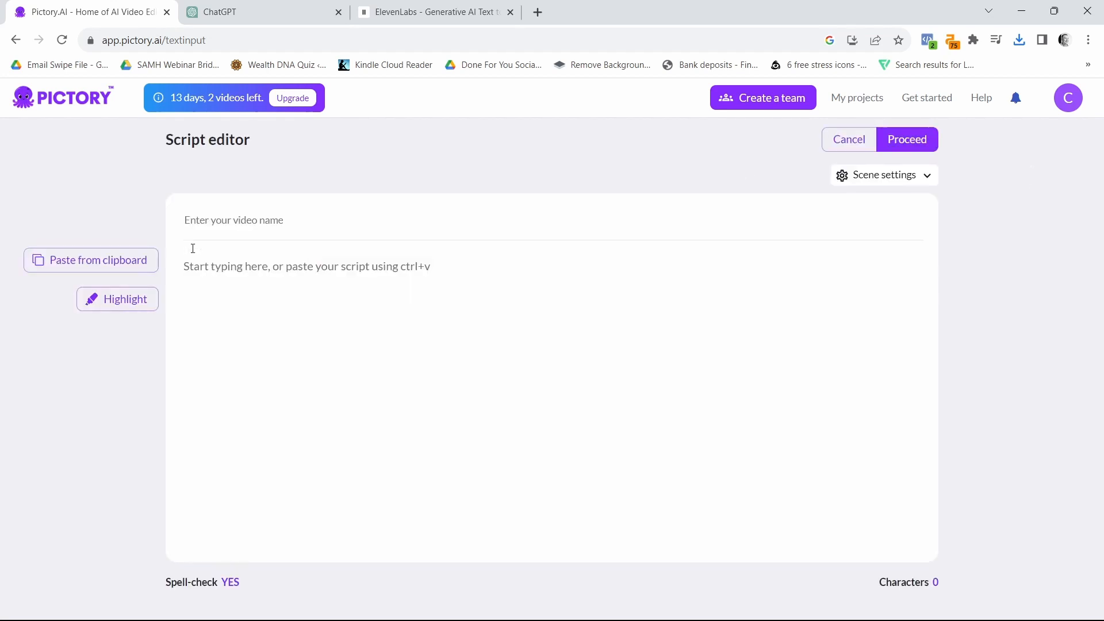
{"action": "left_click", "coordinate": [197, 264]}
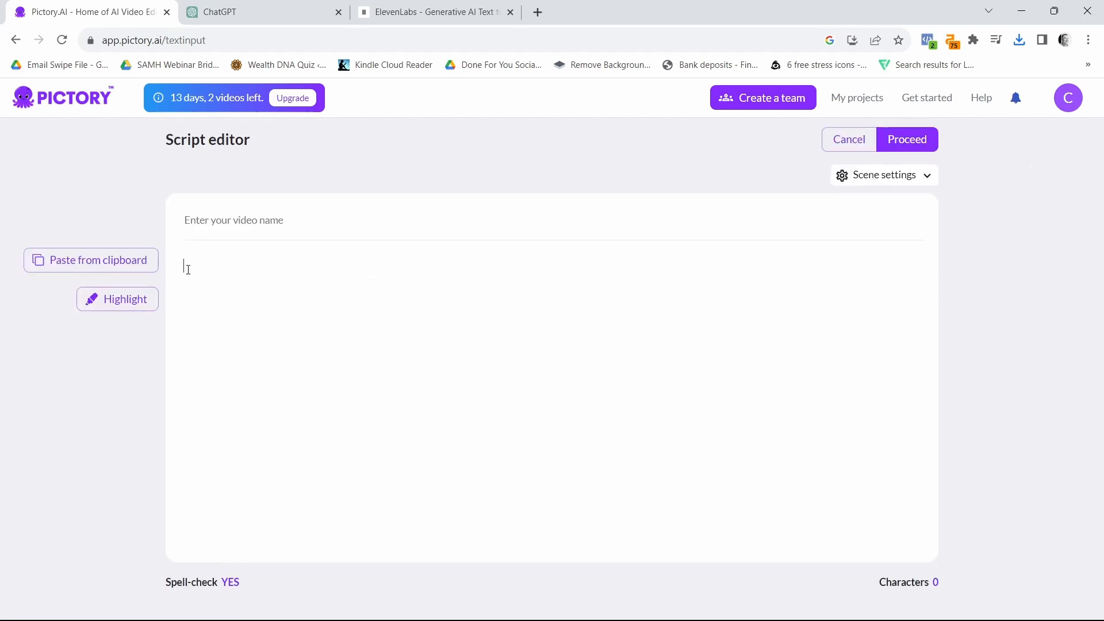
{"action": "key", "text": "ctrl+v"}
{"action": "scroll", "coordinate": [266, 338], "scroll_direction": "up", "scroll_amount": 5}
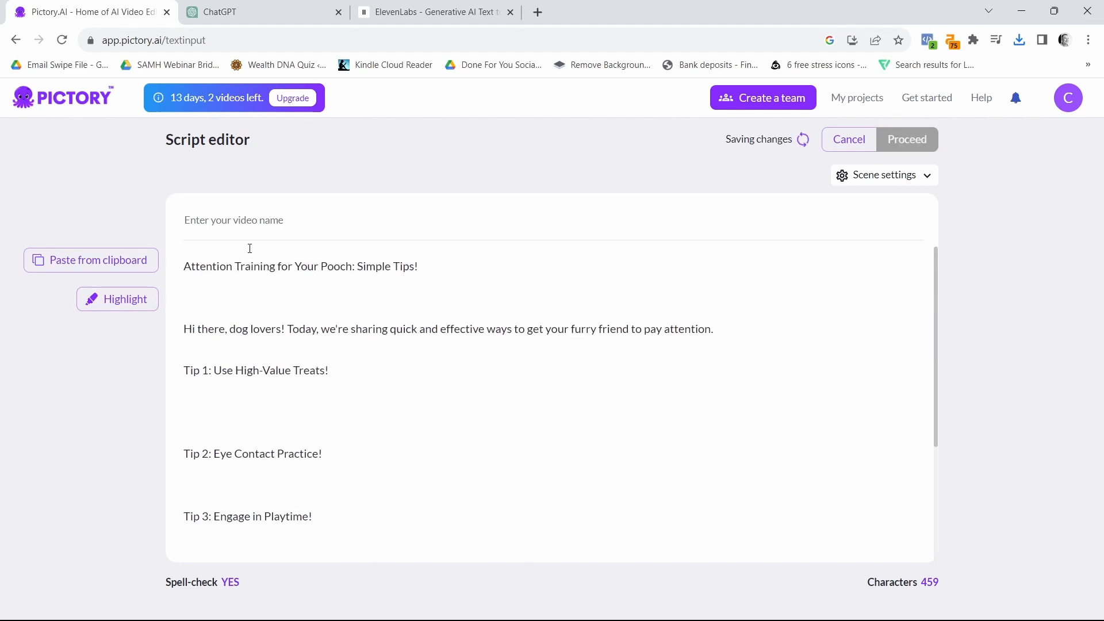
Move the title line "Attention Training for Your Pooch: Simple Tips" from the script body into the video name.
{"action": "left_click_drag", "start_coordinate": [183, 269], "coordinate": [441, 274]}
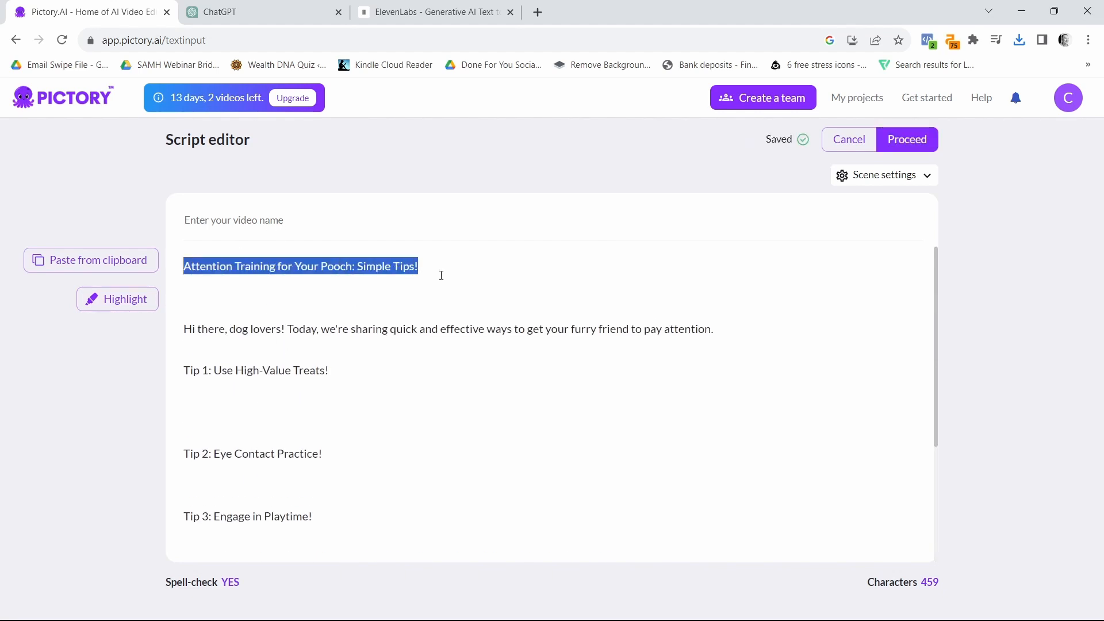
{"action": "right_click", "coordinate": [382, 276]}
{"action": "left_click", "coordinate": [413, 294]}
{"action": "left_click", "coordinate": [393, 219]}
{"action": "key", "text": "ctrl+v"}
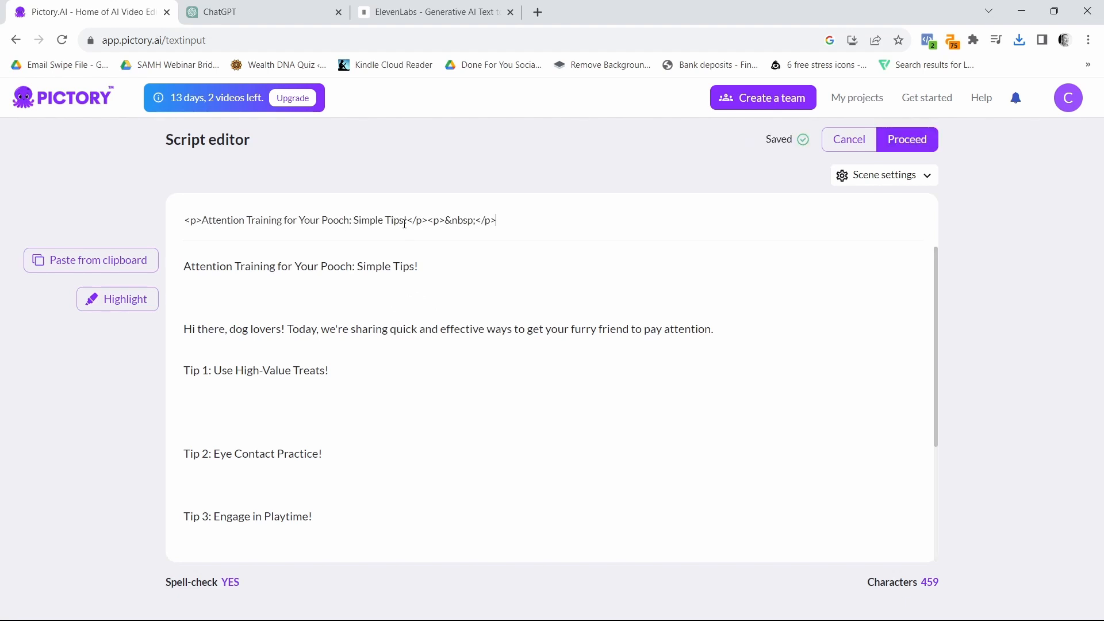
Submit the named script and proceed to choosing a video template.
{"action": "left_click", "coordinate": [886, 176]}
{"action": "left_click", "coordinate": [913, 140]}
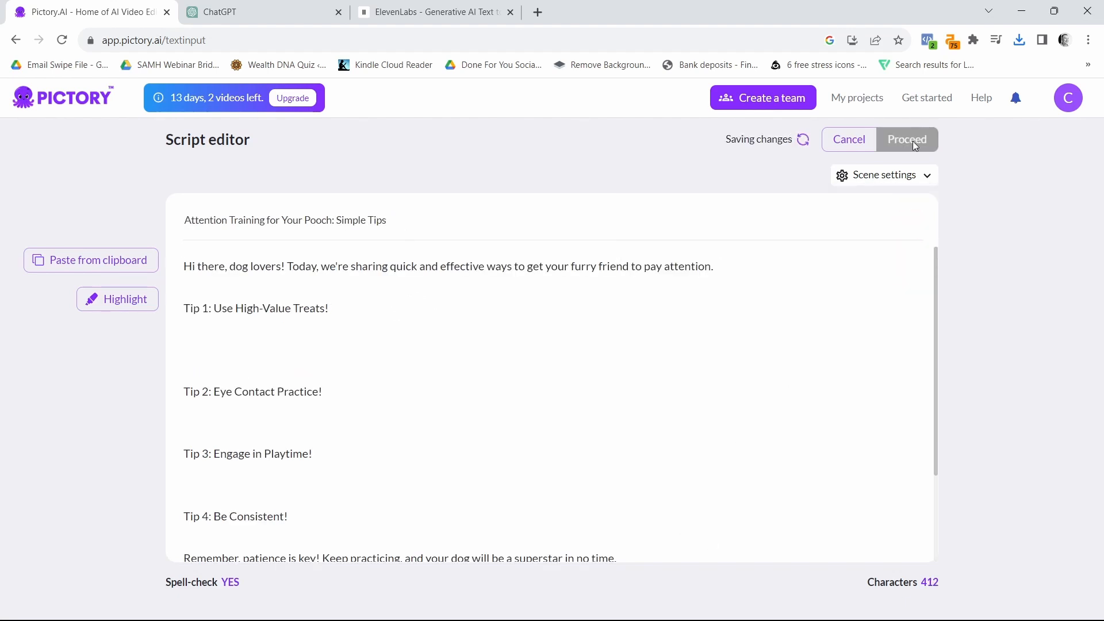
{"action": "left_click", "coordinate": [914, 144]}
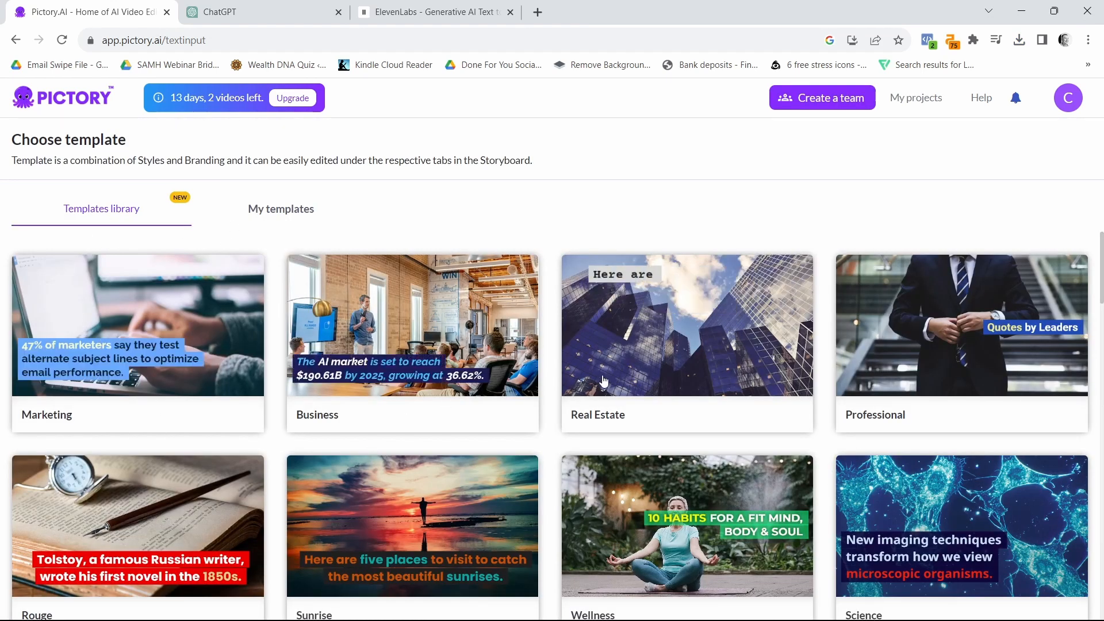
Choose the Natural template from the templates library in the 9:16 aspect ratio.
{"action": "scroll", "coordinate": [636, 367], "scroll_direction": "down", "scroll_amount": 5}
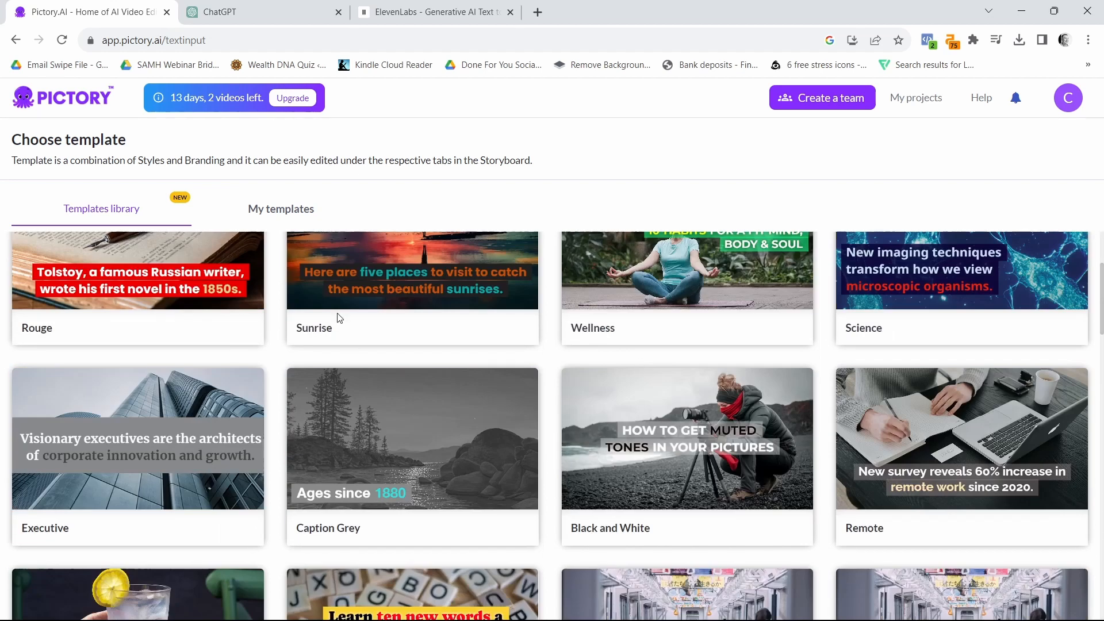
{"action": "scroll", "coordinate": [339, 318], "scroll_direction": "down", "scroll_amount": 3}
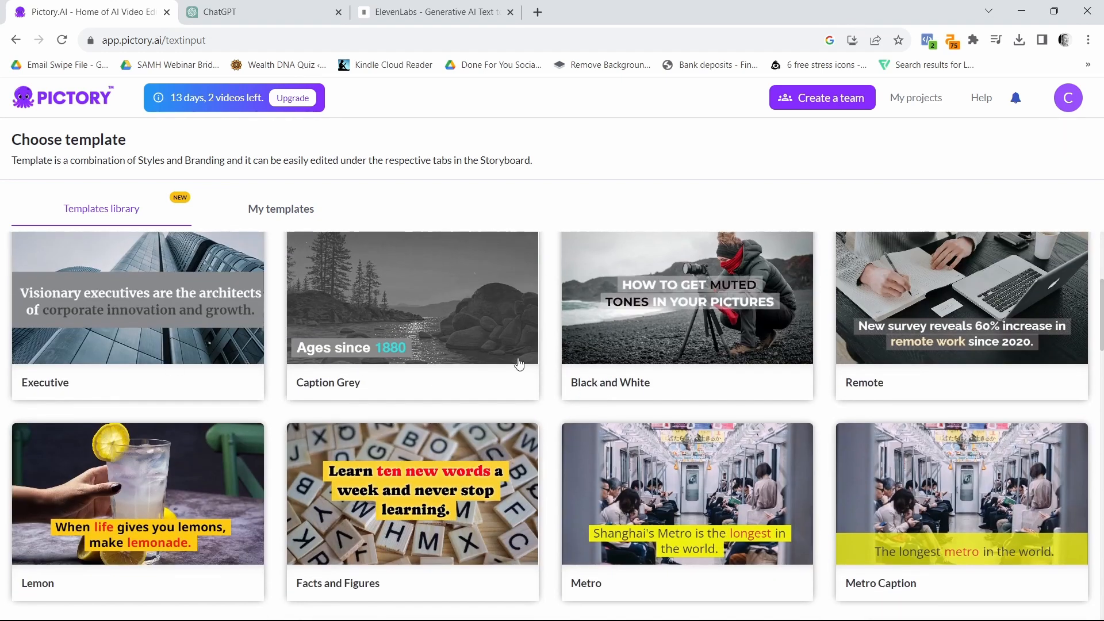
{"action": "scroll", "coordinate": [520, 364], "scroll_direction": "down", "scroll_amount": 11}
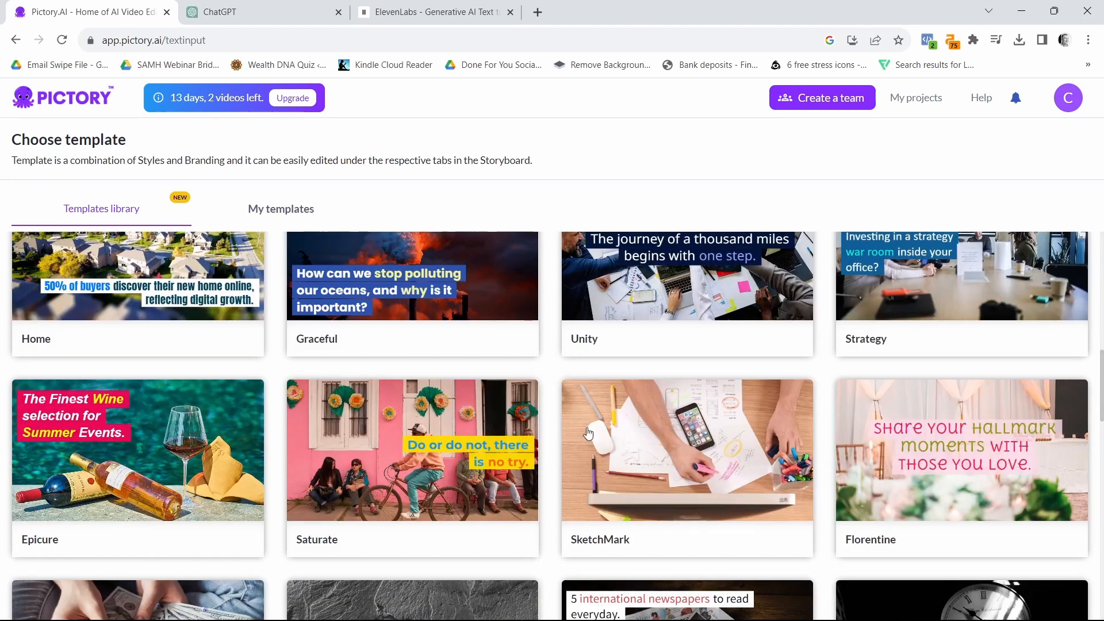
{"action": "scroll", "coordinate": [552, 405], "scroll_direction": "down", "scroll_amount": 3}
{"action": "scroll", "coordinate": [547, 406], "scroll_direction": "down", "scroll_amount": 3}
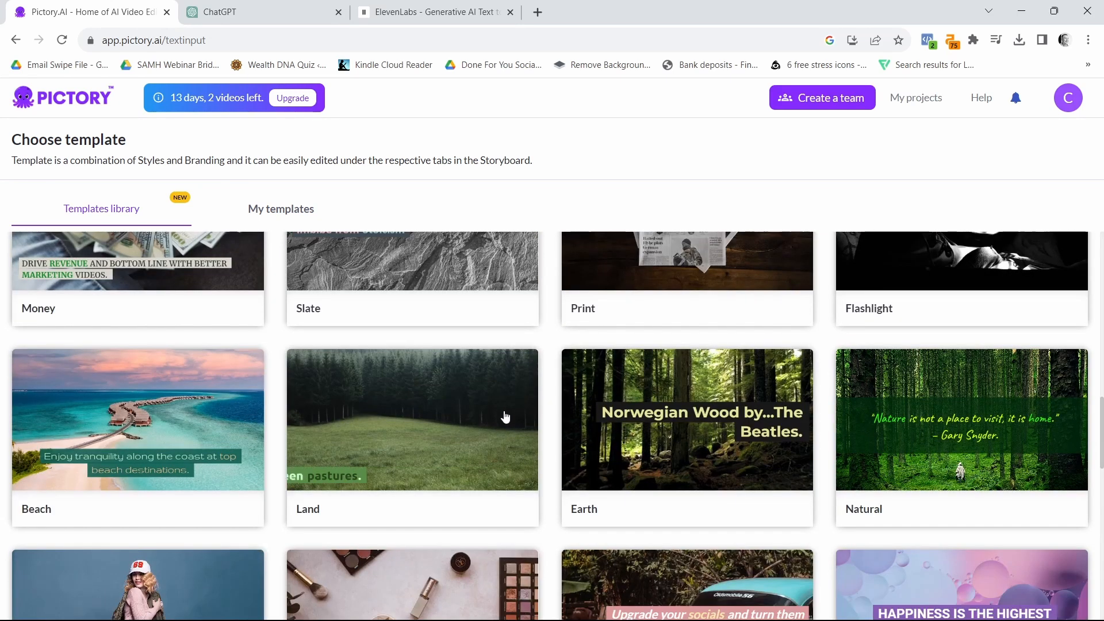
{"action": "left_click", "coordinate": [926, 422]}
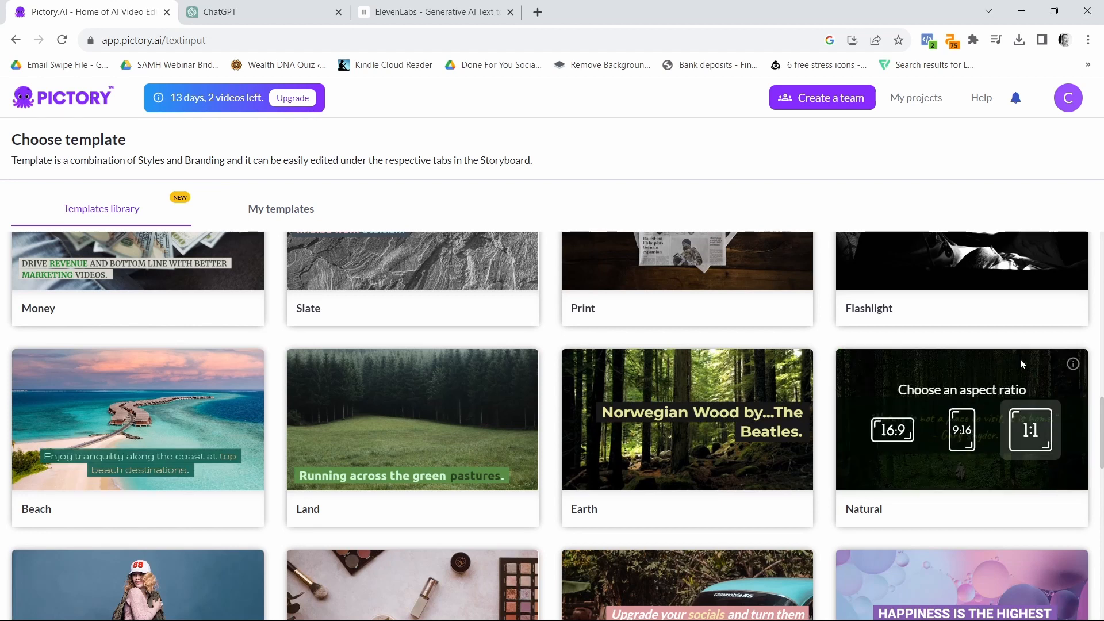
{"action": "left_click", "coordinate": [962, 431]}
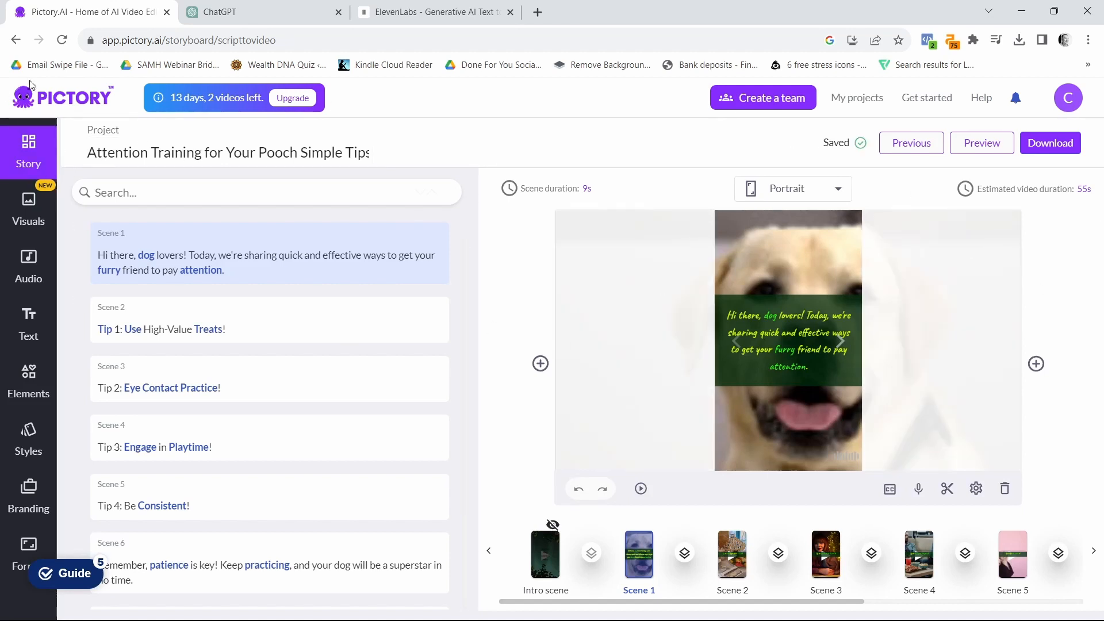
Filter the stock visuals library to videos in the Pets and Animals category.
{"action": "scroll", "coordinate": [1038, 261], "scroll_direction": "down", "scroll_amount": 1}
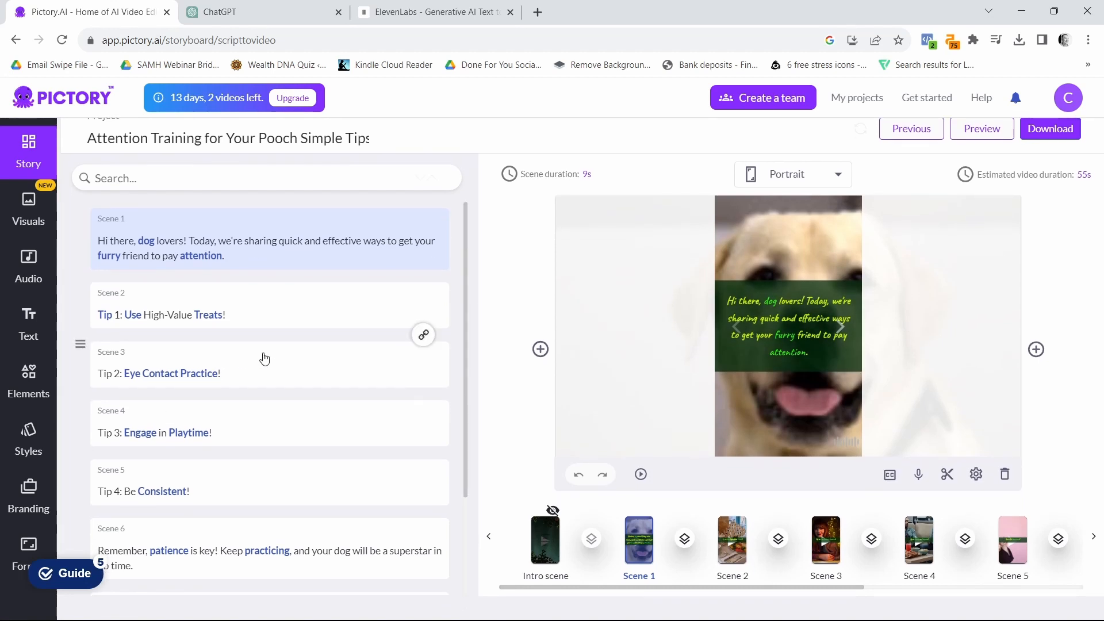
{"action": "left_click", "coordinate": [24, 218]}
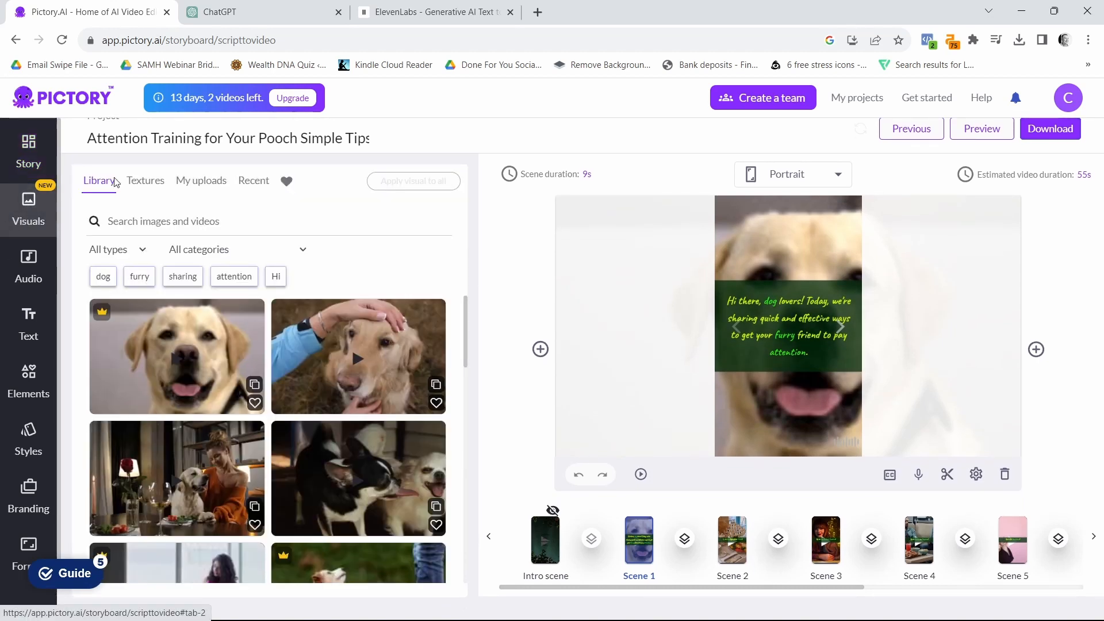
{"action": "left_click", "coordinate": [138, 251]}
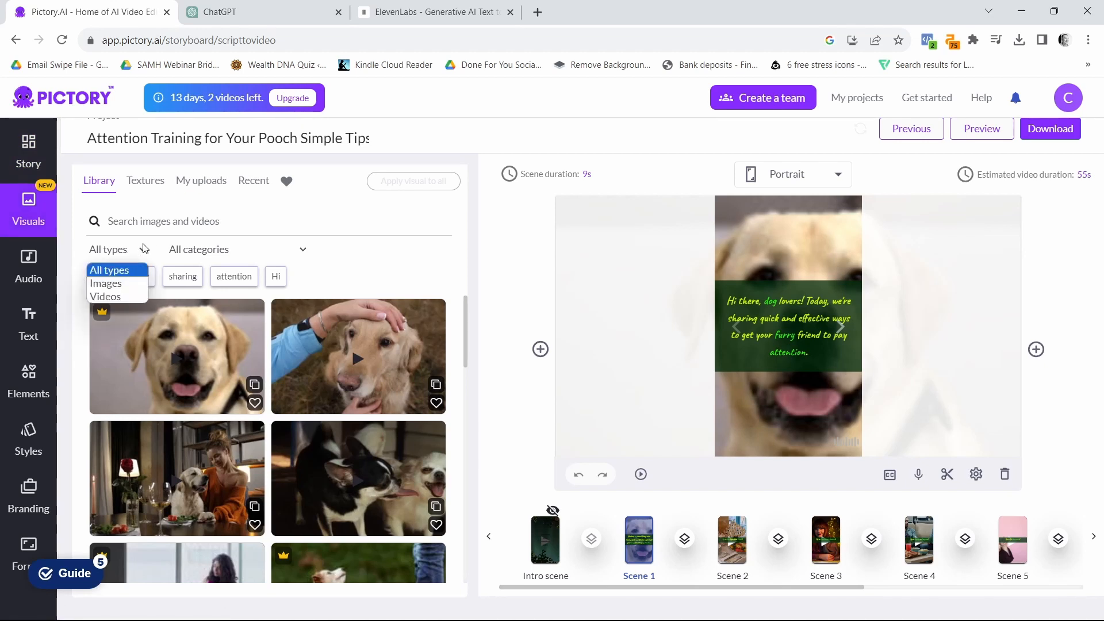
{"action": "left_click", "coordinate": [107, 296]}
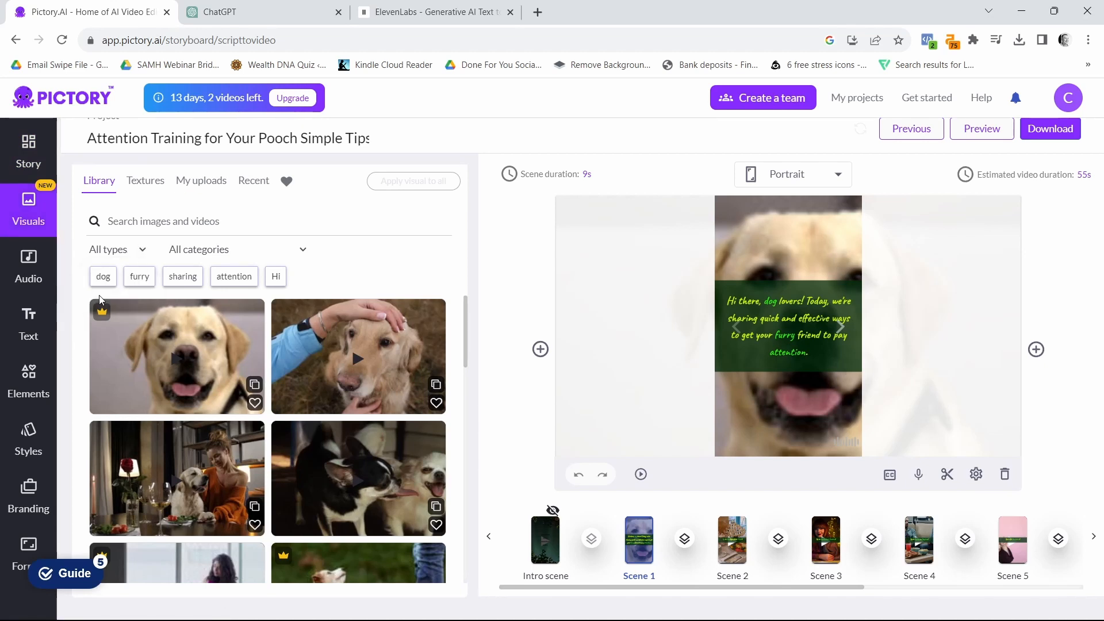
{"action": "left_click", "coordinate": [300, 256]}
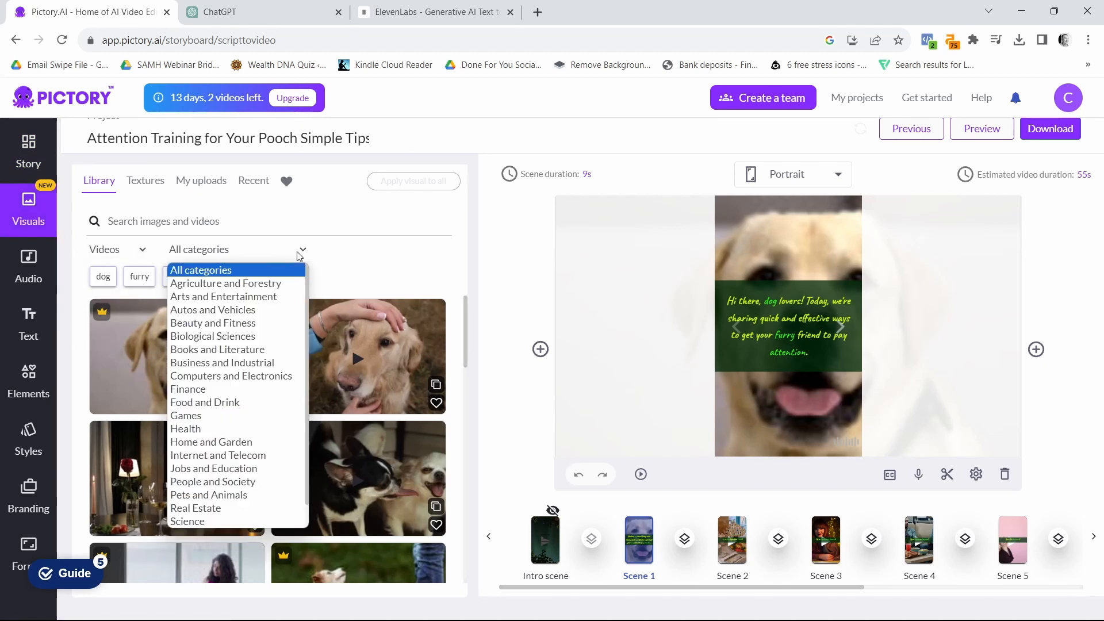
{"action": "left_click", "coordinate": [211, 495]}
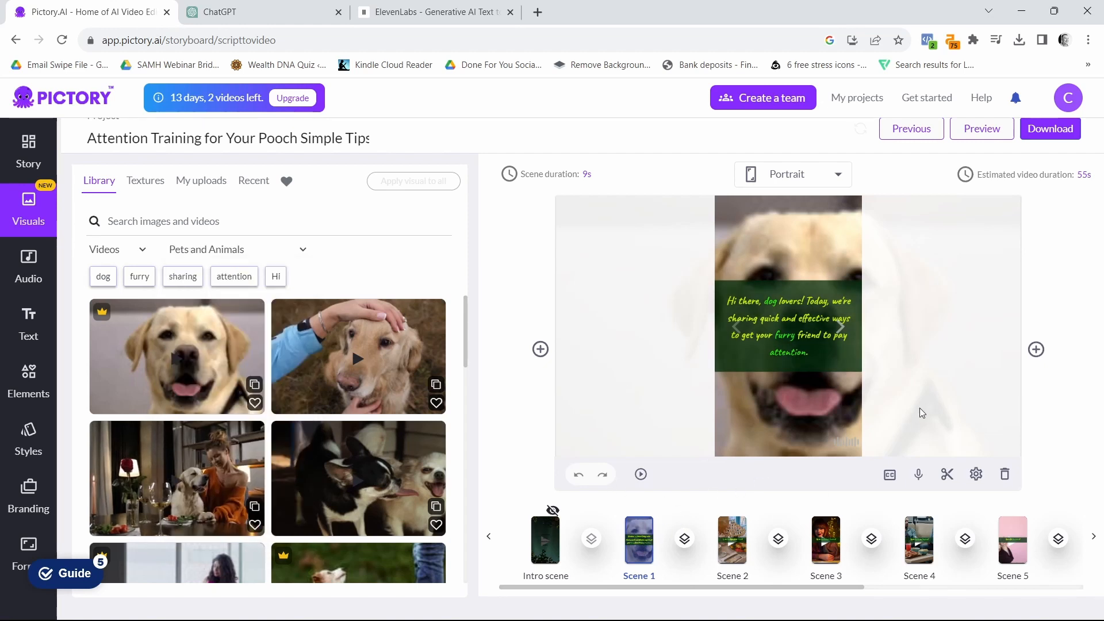
Move the scene 1 caption down to the lower part of the frame and set its font to Chewy.
{"action": "left_click", "coordinate": [785, 327]}
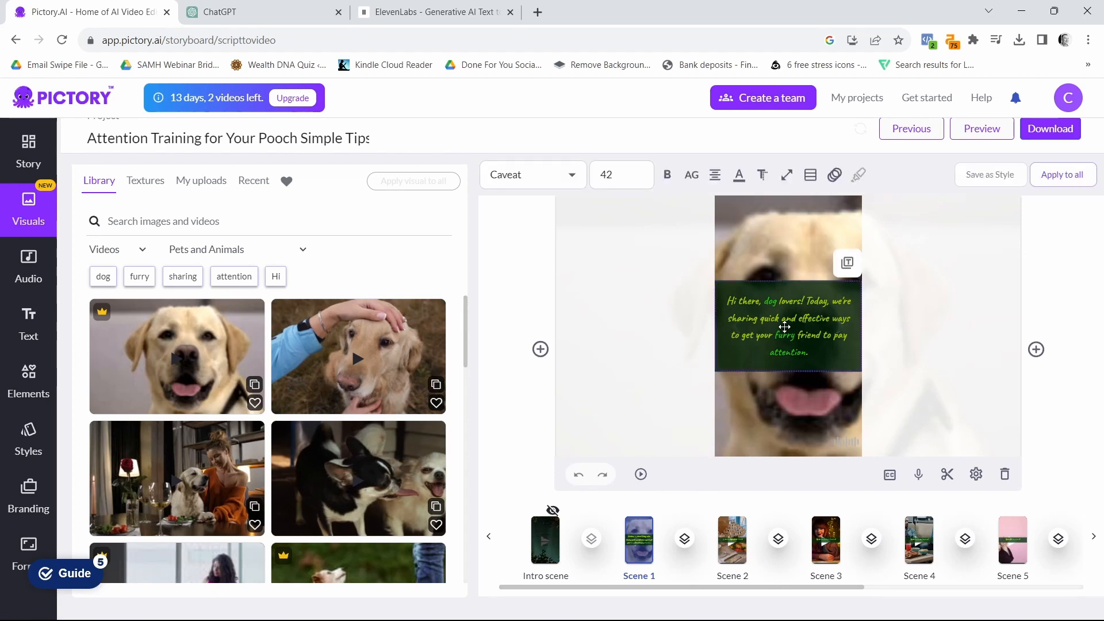
{"action": "left_click_drag", "start_coordinate": [785, 327], "coordinate": [793, 401]}
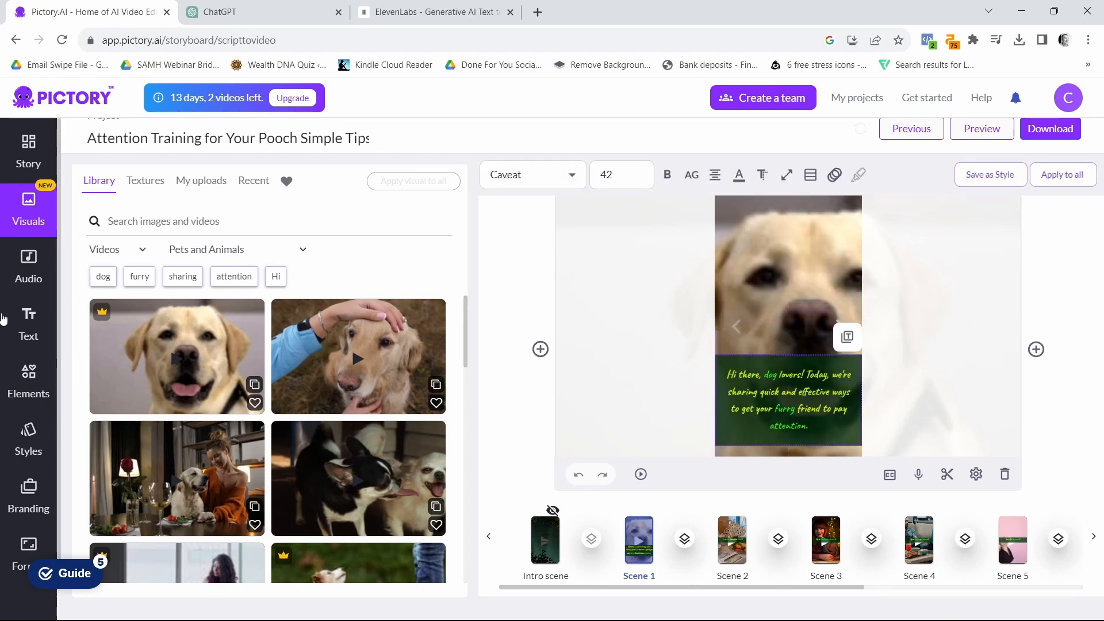
{"action": "left_click", "coordinate": [25, 327]}
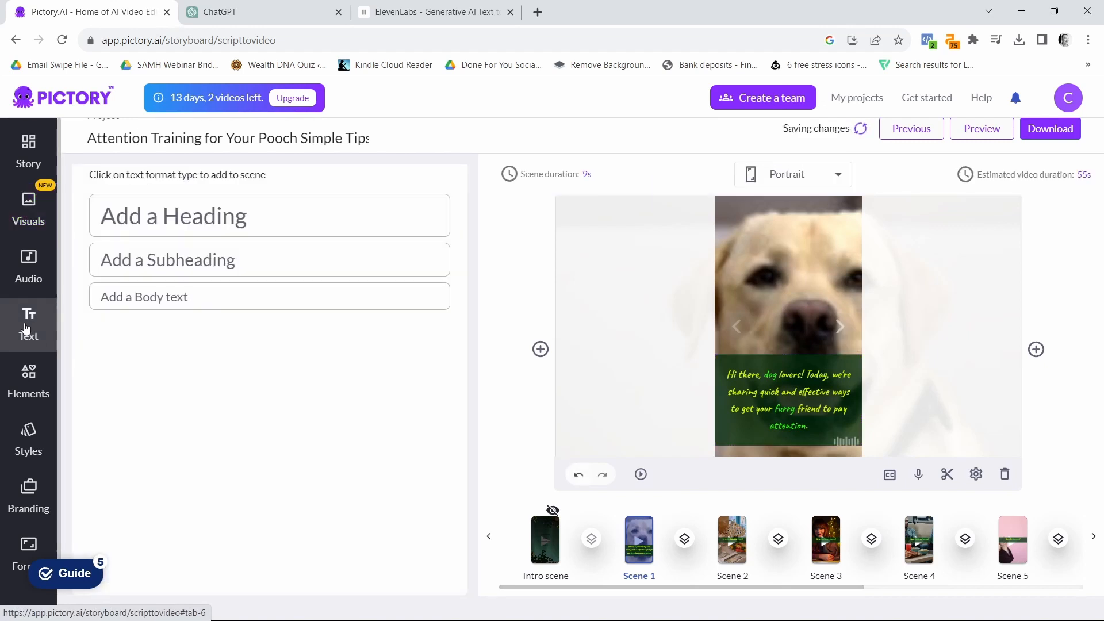
{"action": "left_click", "coordinate": [799, 392]}
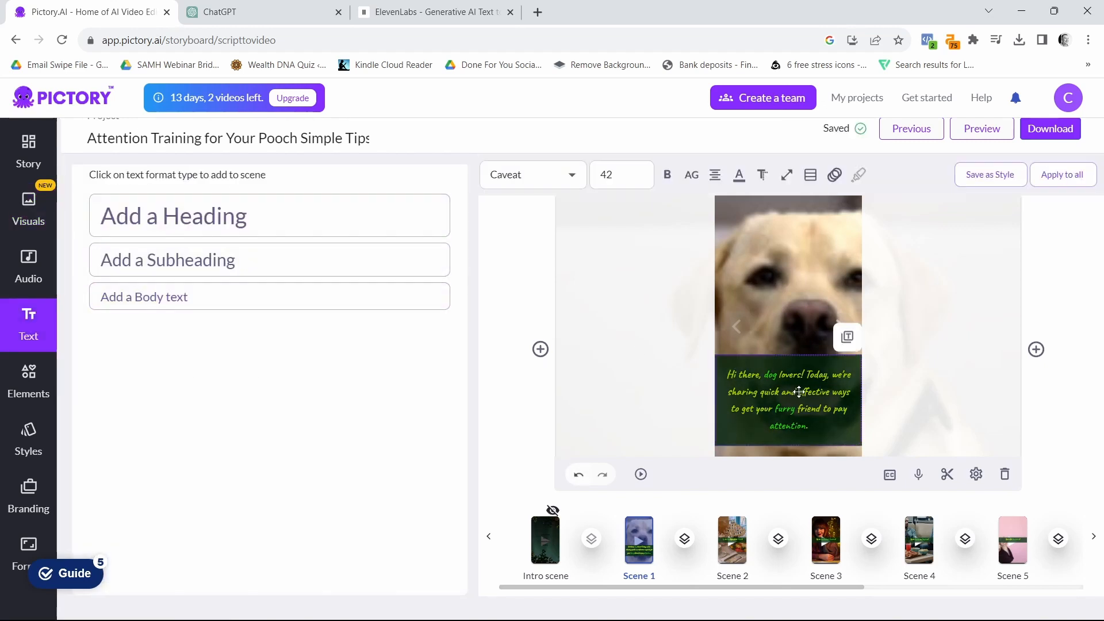
{"action": "left_click", "coordinate": [572, 177]}
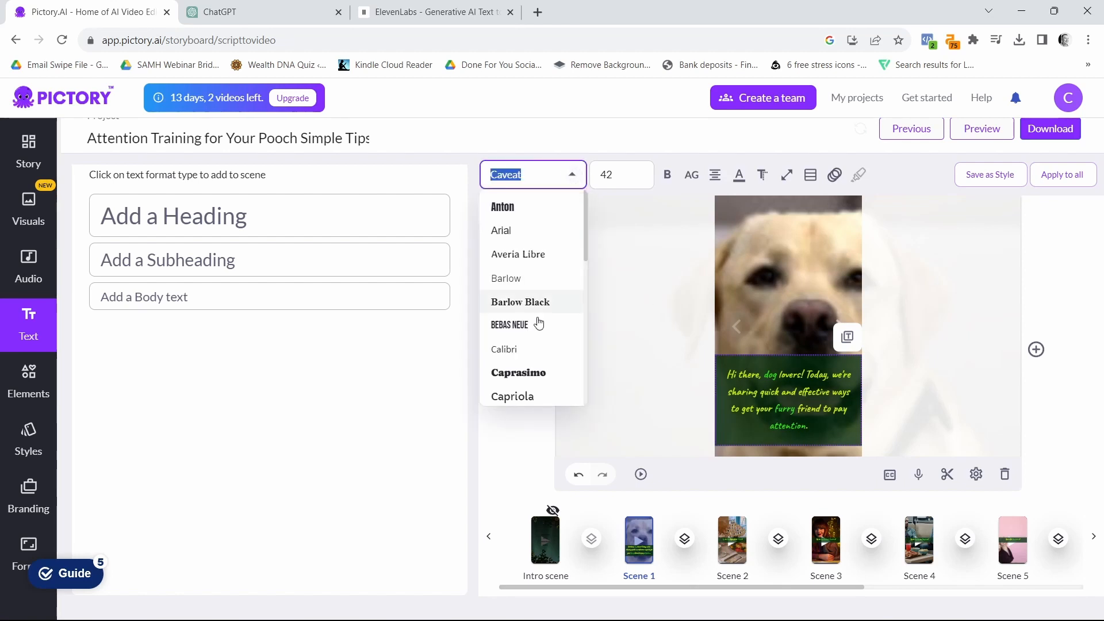
{"action": "scroll", "coordinate": [540, 342], "scroll_direction": "down", "scroll_amount": 2}
{"action": "left_click", "coordinate": [520, 352]}
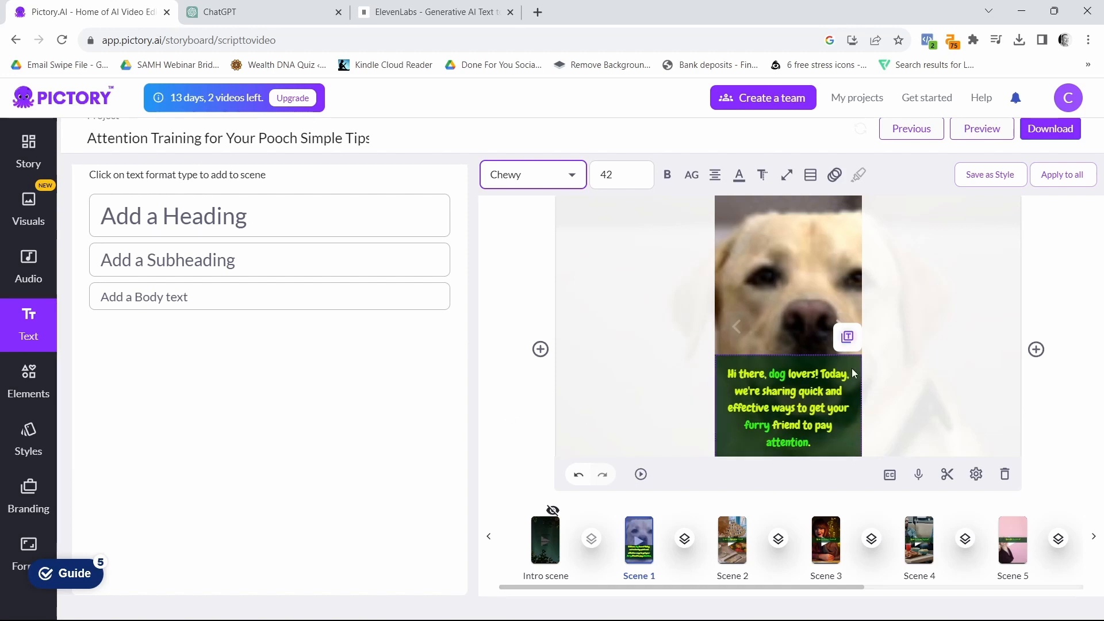
Replace scene 2's visual with the Treats clip of a dog chewing on a couch, and move its caption to the bottom of the frame.
{"action": "left_click", "coordinate": [32, 221]}
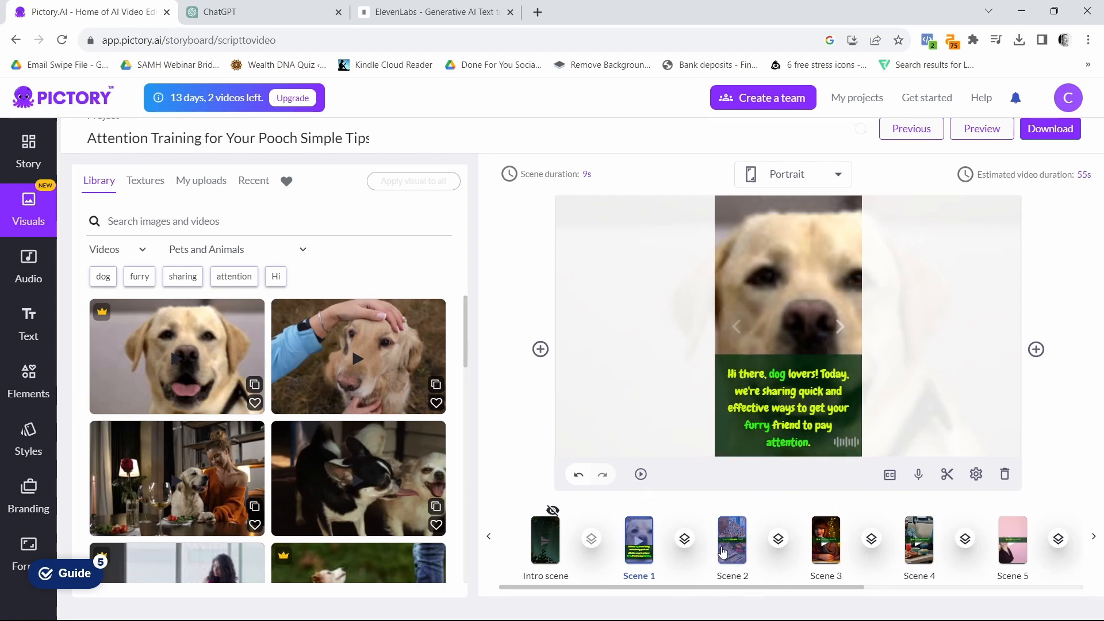
{"action": "left_click", "coordinate": [732, 554]}
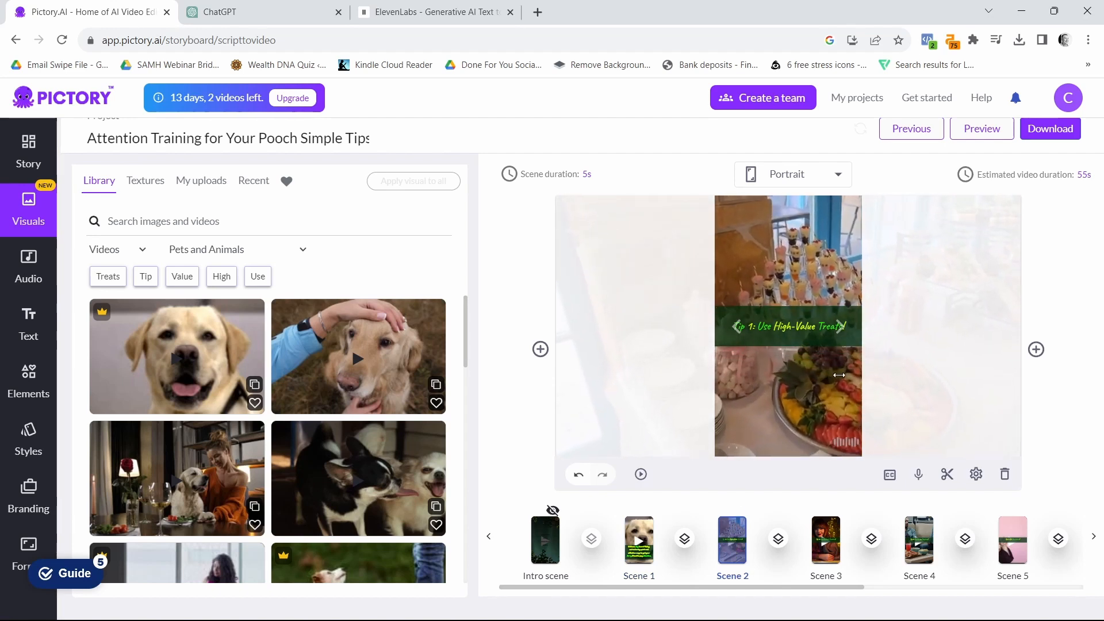
{"action": "left_click", "coordinate": [100, 279]}
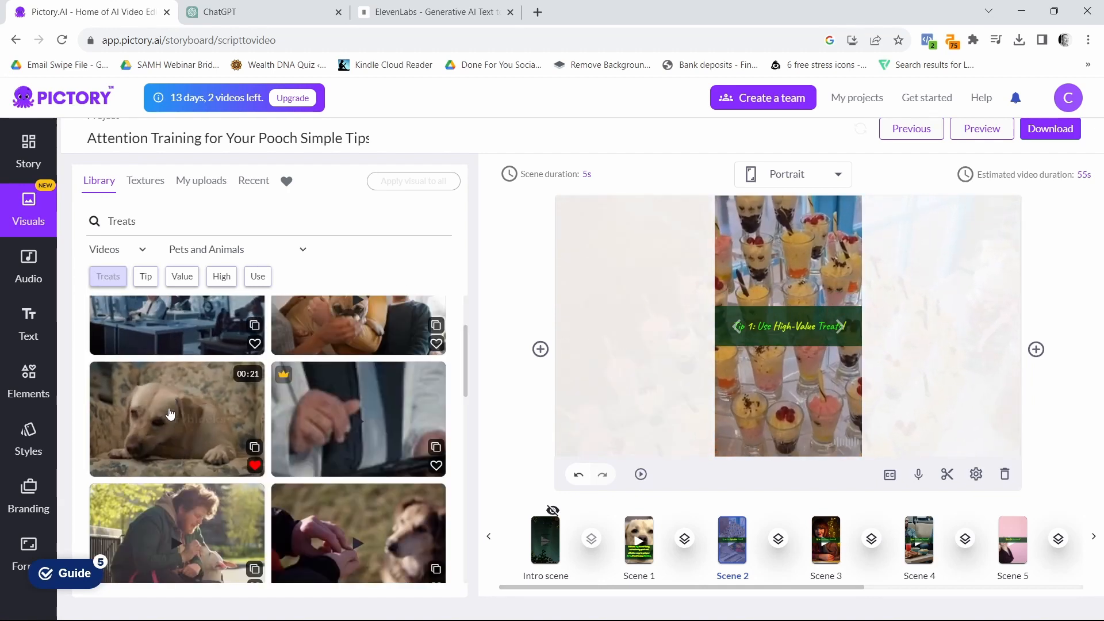
{"action": "left_click", "coordinate": [169, 390]}
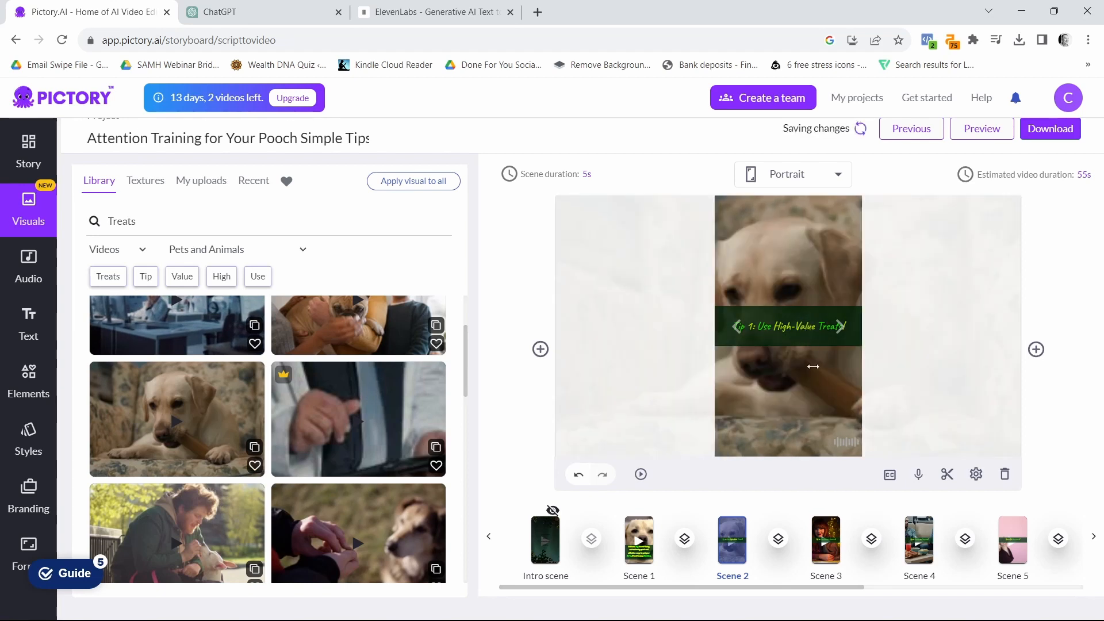
{"action": "left_click_drag", "start_coordinate": [806, 336], "coordinate": [823, 432]}
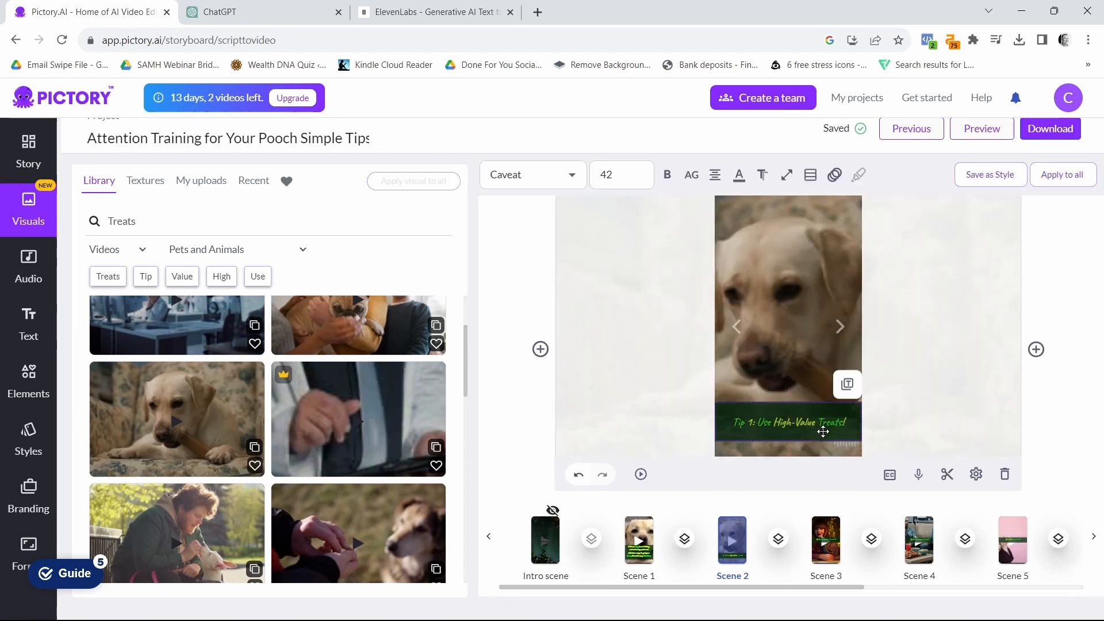
Move the "Tip 2: Eye Contact Practice!" caption in scene 3 down to the bottom of the frame.
{"action": "left_click", "coordinate": [835, 537]}
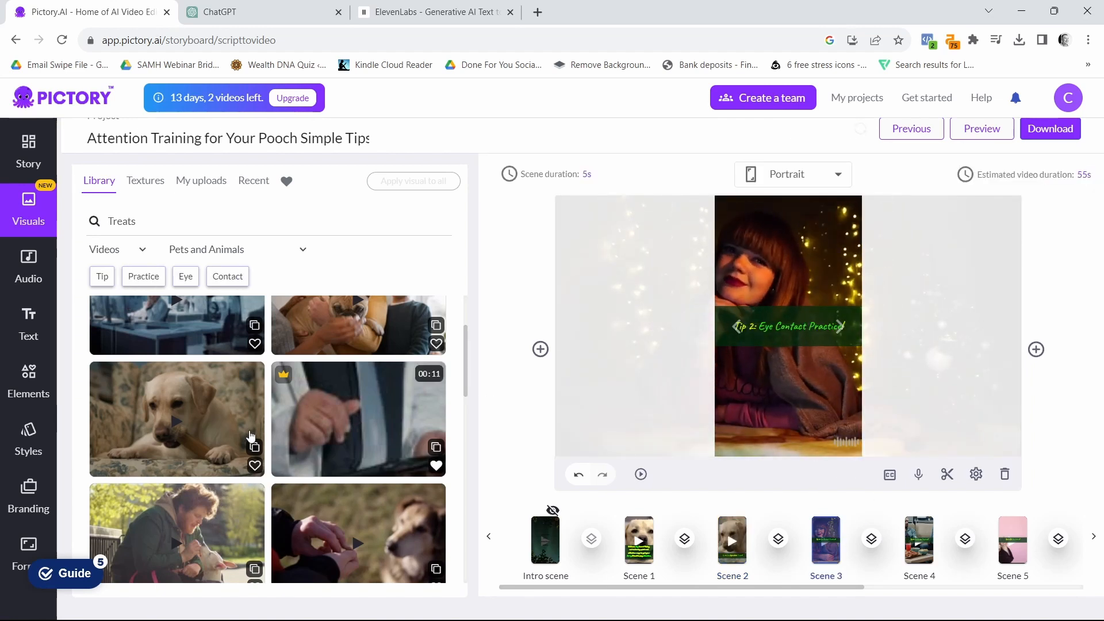
{"action": "left_click", "coordinate": [837, 337]}
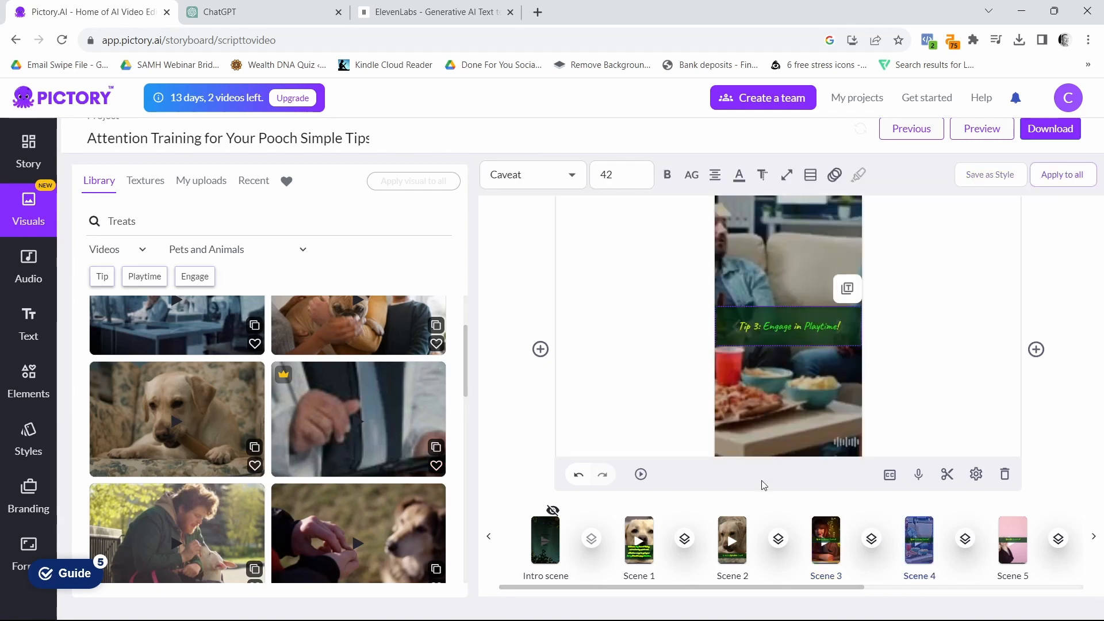
{"action": "left_click", "coordinate": [829, 547]}
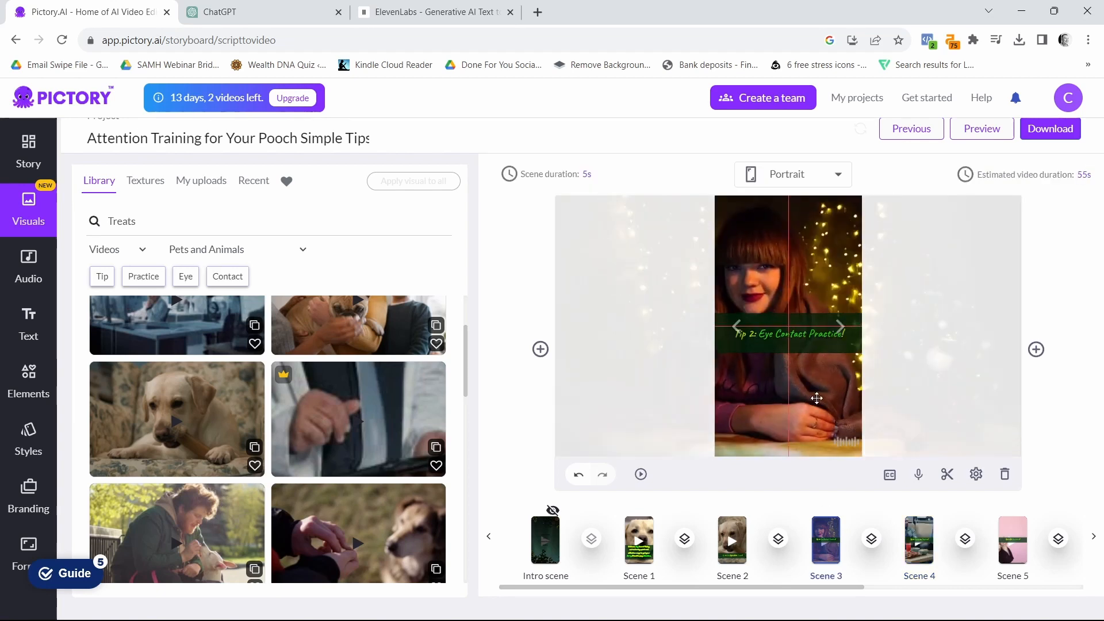
{"action": "left_click_drag", "start_coordinate": [821, 425], "coordinate": [823, 437]}
{"action": "left_click", "coordinate": [777, 423]}
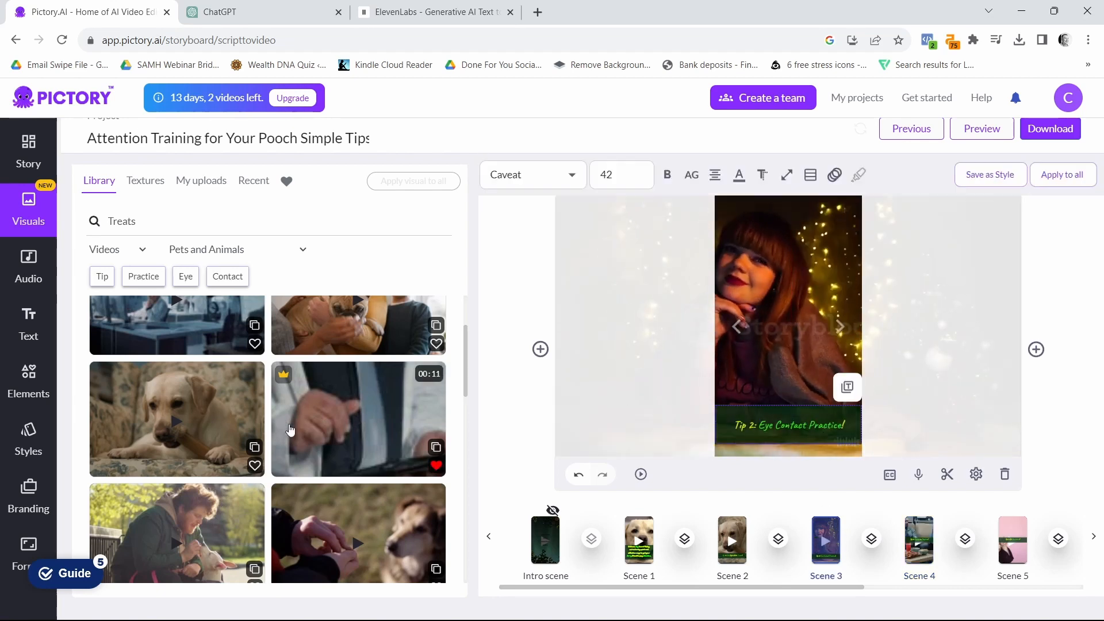
Replace scene 3's visual with the clip of a man feeding a dog outdoors, and shift it so the dog is in frame.
{"action": "scroll", "coordinate": [196, 395], "scroll_direction": "down", "scroll_amount": 3}
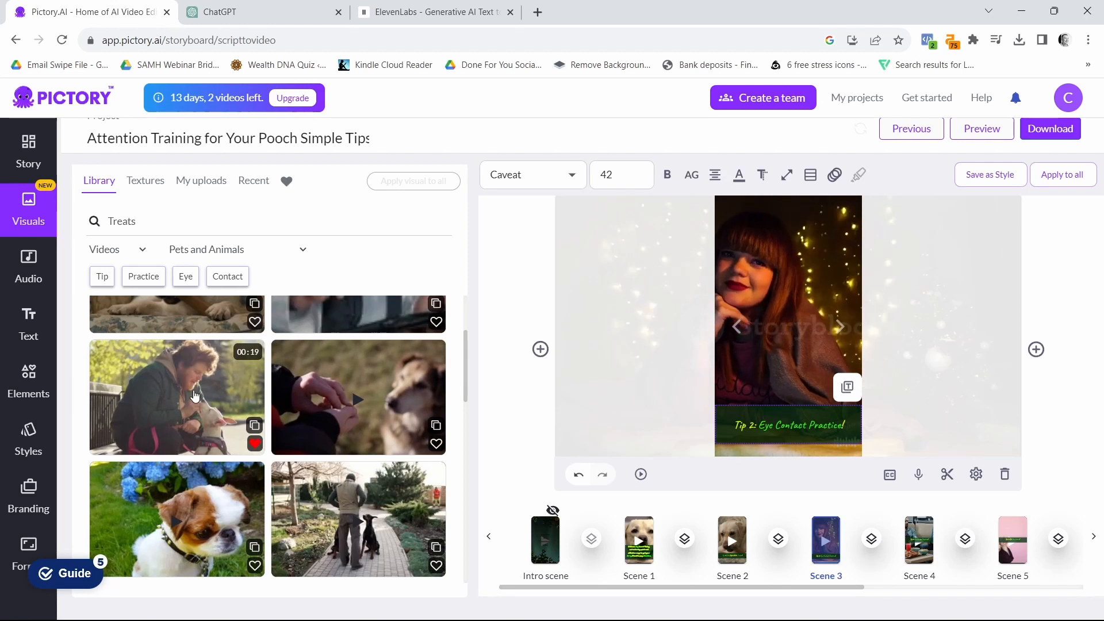
{"action": "left_click", "coordinate": [197, 397]}
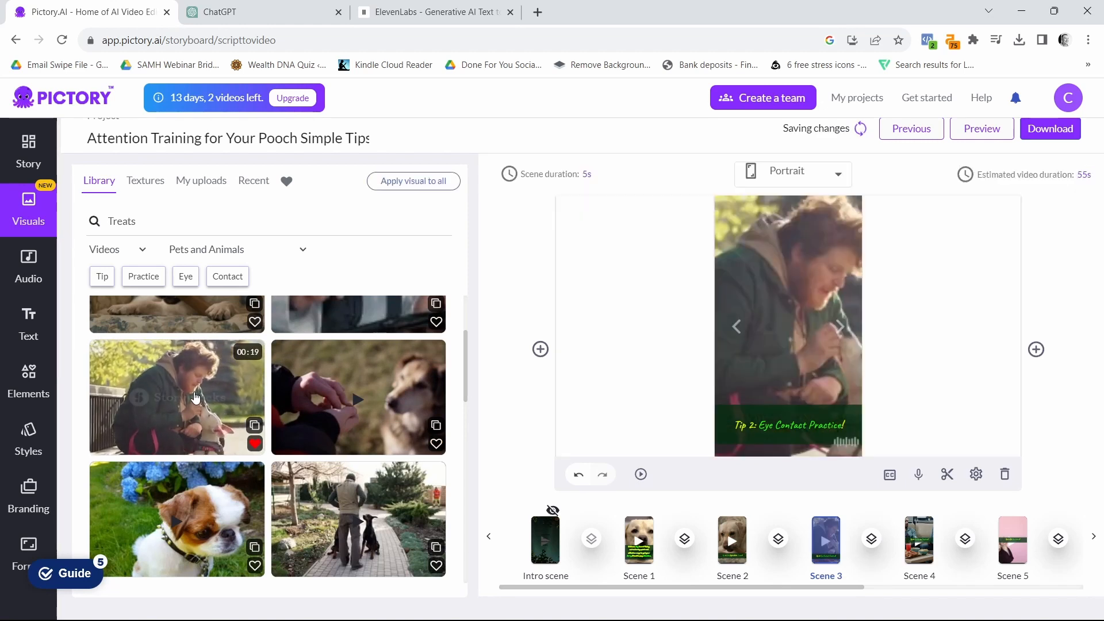
{"action": "left_click_drag", "start_coordinate": [825, 372], "coordinate": [775, 366]}
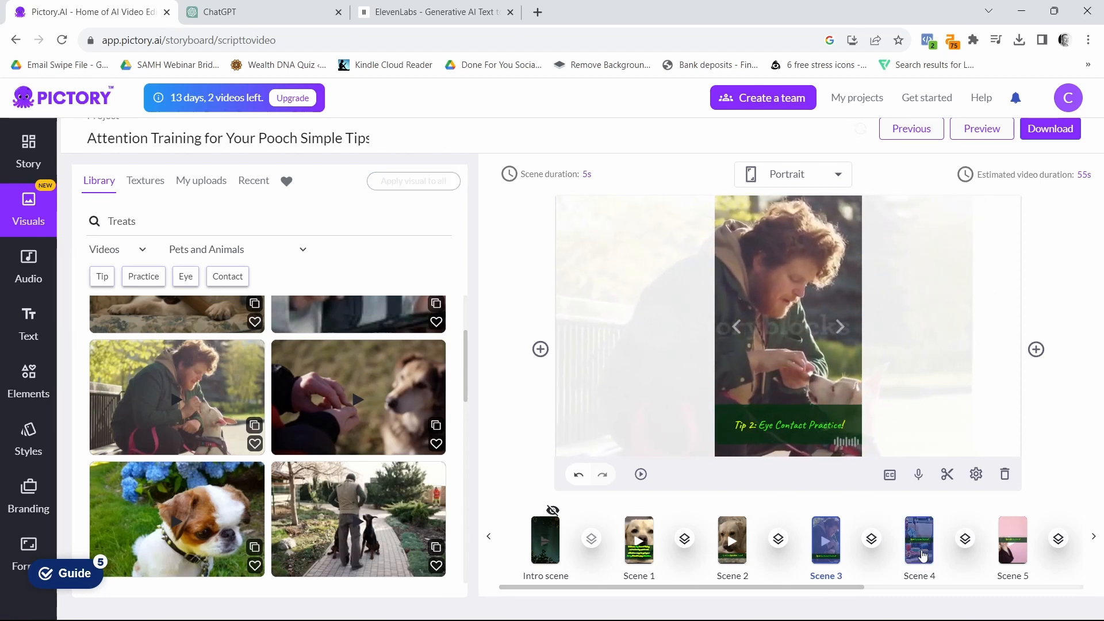
Replace scene 4's visual with the Playtime clip of a smiling boy hugging a dog on the beach.
{"action": "left_click", "coordinate": [922, 553]}
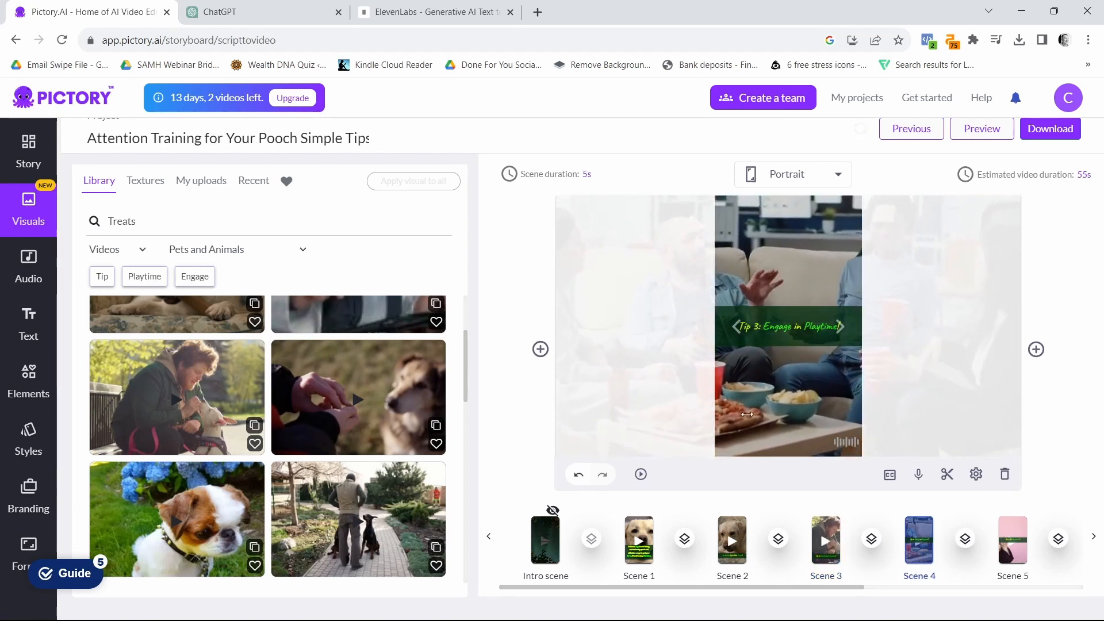
{"action": "scroll", "coordinate": [230, 345], "scroll_direction": "down", "scroll_amount": 2}
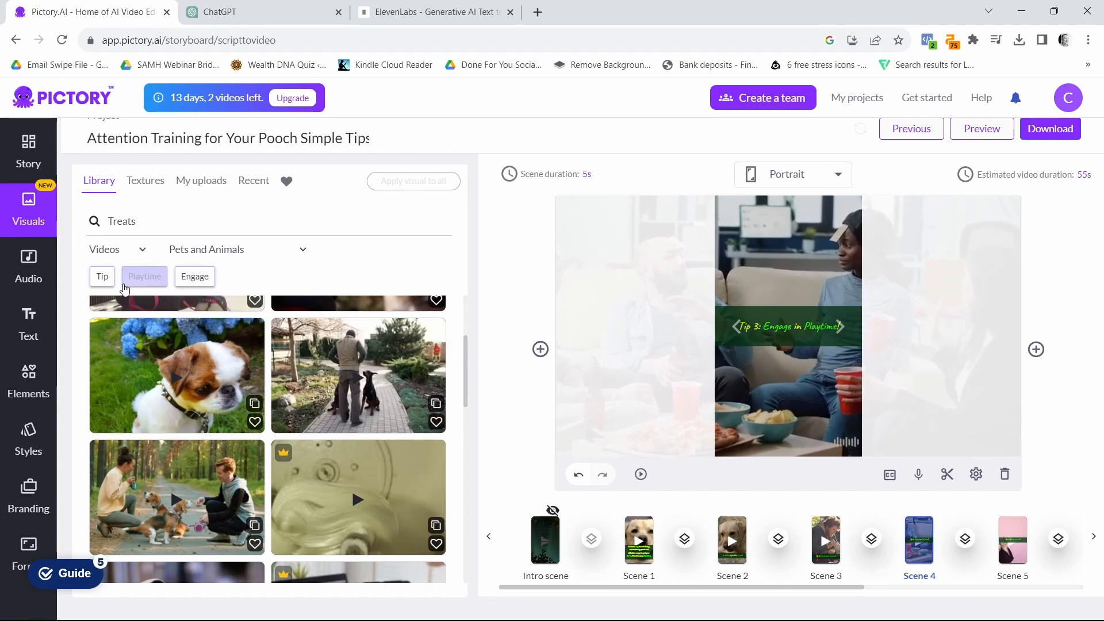
{"action": "left_click", "coordinate": [136, 281]}
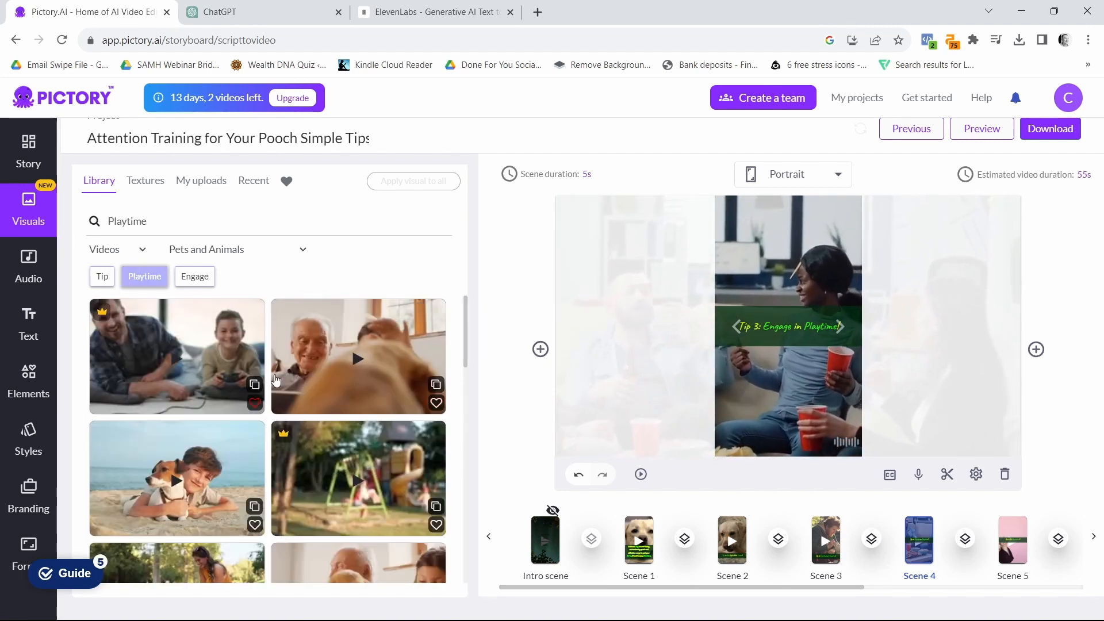
{"action": "scroll", "coordinate": [313, 450], "scroll_direction": "down", "scroll_amount": 1}
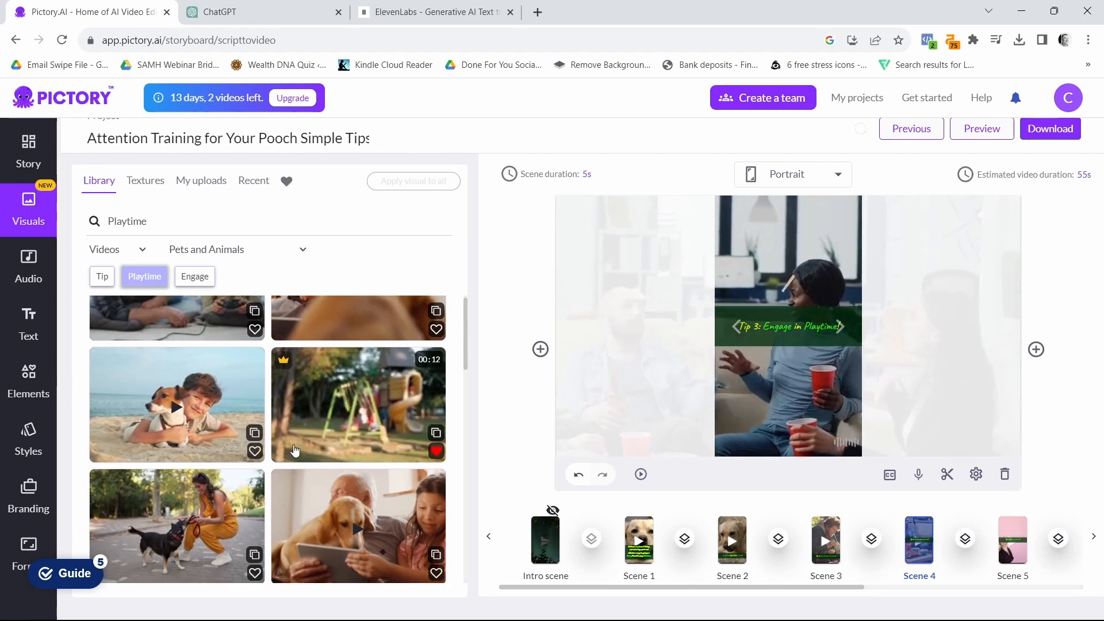
{"action": "scroll", "coordinate": [295, 455], "scroll_direction": "down", "scroll_amount": 3}
{"action": "scroll", "coordinate": [295, 455], "scroll_direction": "down", "scroll_amount": 1}
{"action": "scroll", "coordinate": [248, 443], "scroll_direction": "up", "scroll_amount": 4}
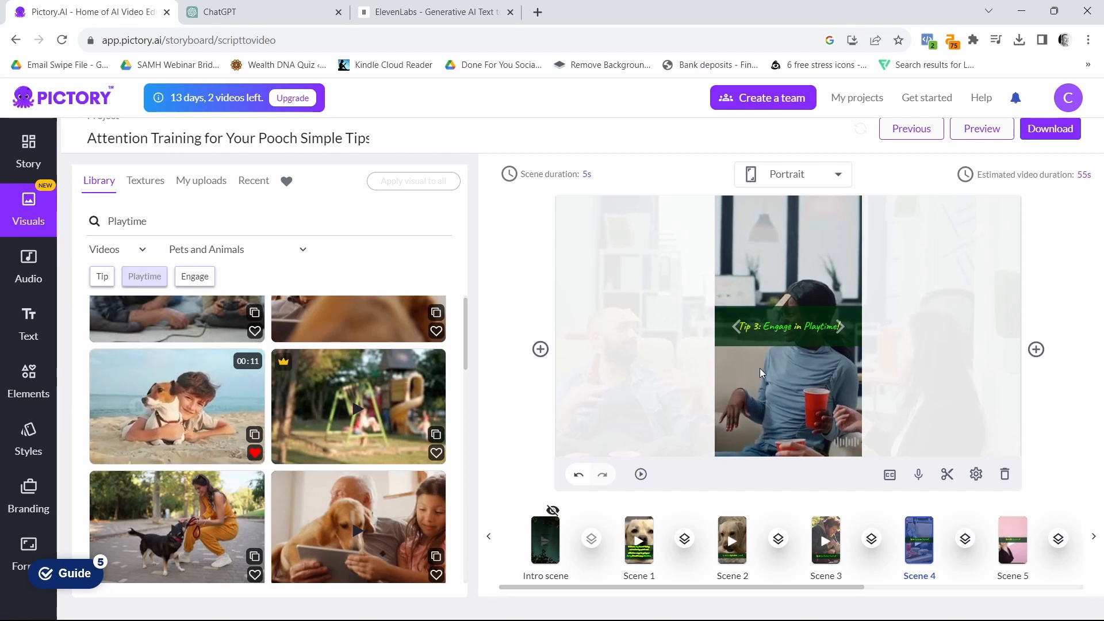
{"action": "left_click", "coordinate": [199, 424]}
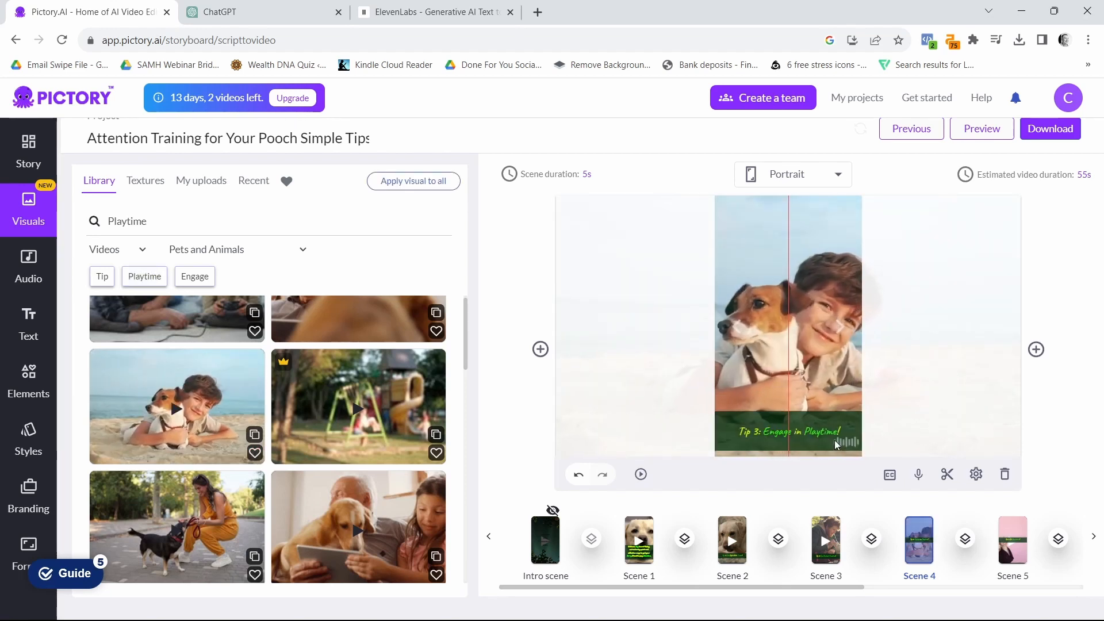
Move the "Tip 3: Engage in Playtime!" caption in scene 4 down near the bottom of the frame, and reposition the beach clip.
{"action": "left_click", "coordinate": [839, 436]}
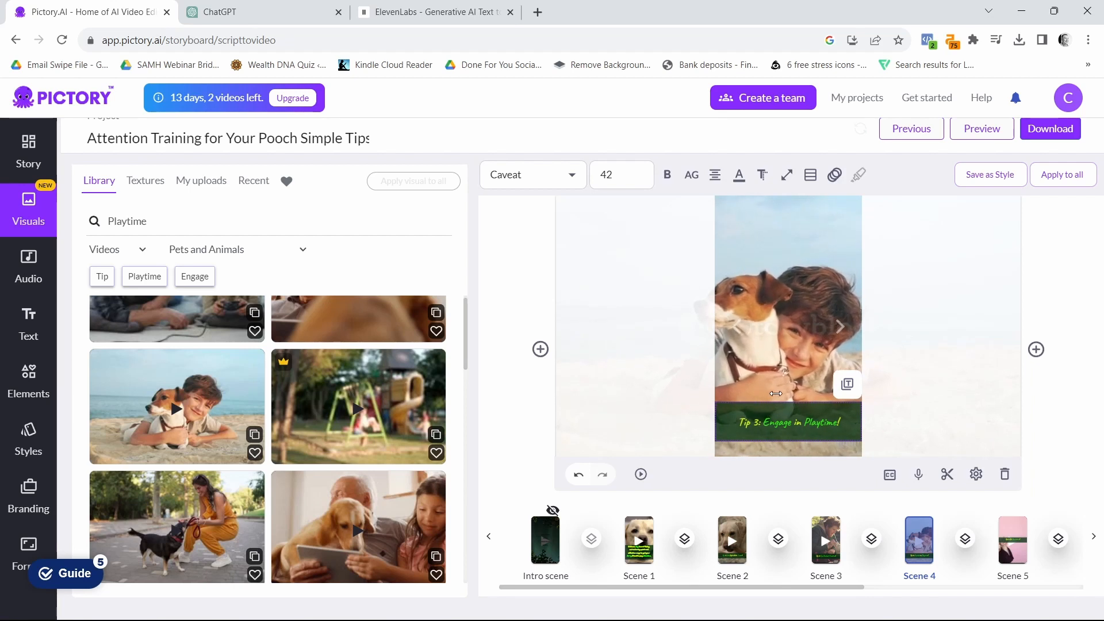
{"action": "left_click", "coordinate": [796, 332]}
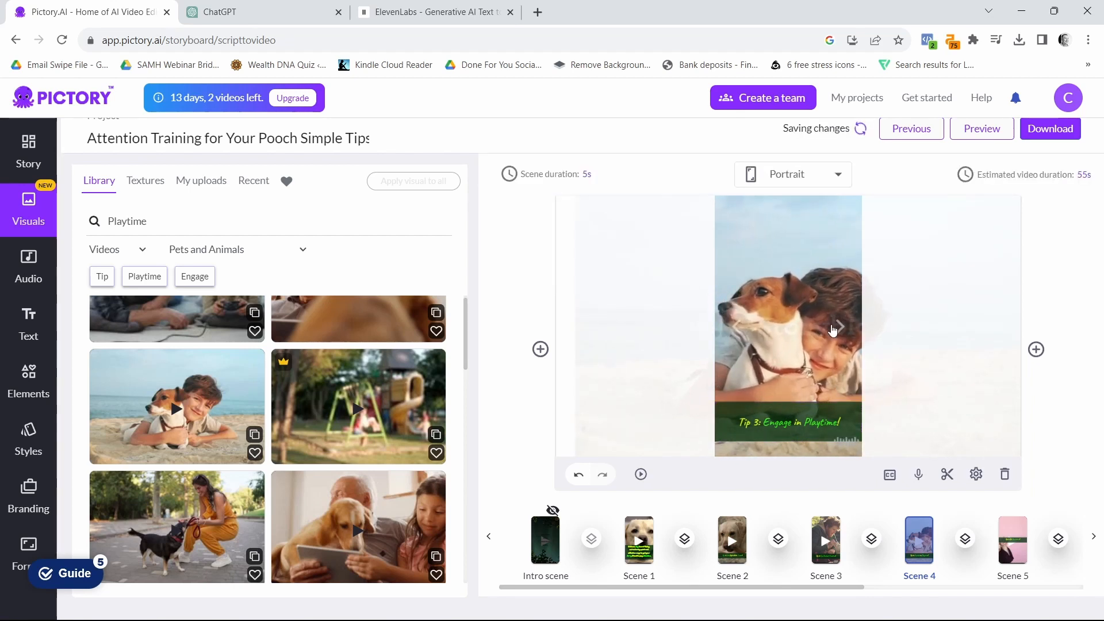
Move the "Tip 4: Be Consistent!" caption in scene 5 down to the bottom of the frame.
{"action": "left_click", "coordinate": [835, 328]}
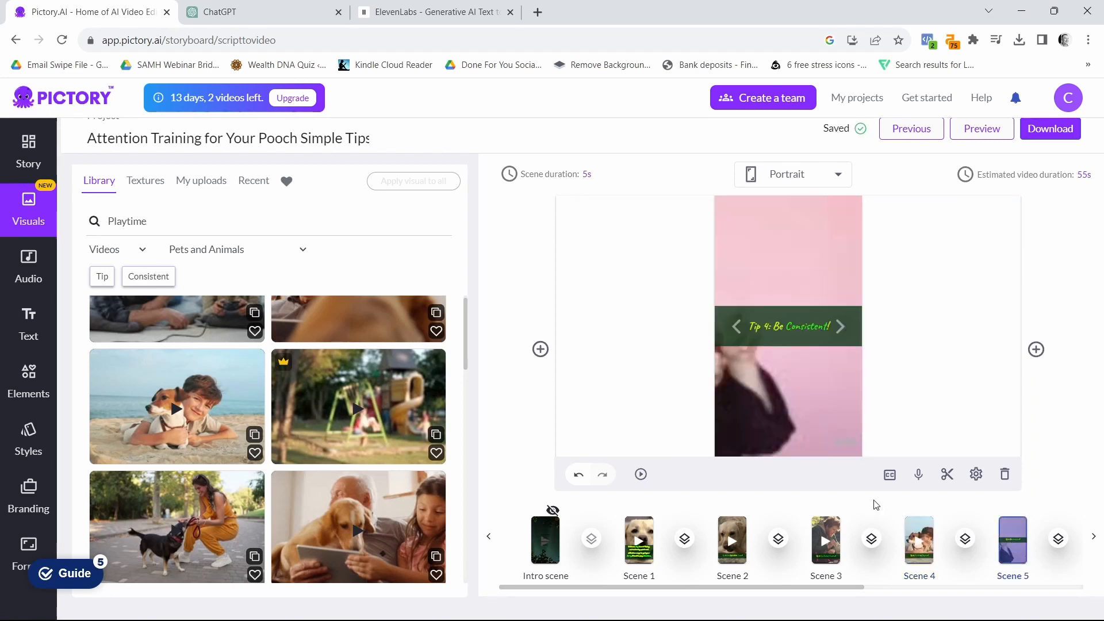
{"action": "left_click_drag", "start_coordinate": [784, 345], "coordinate": [793, 460]}
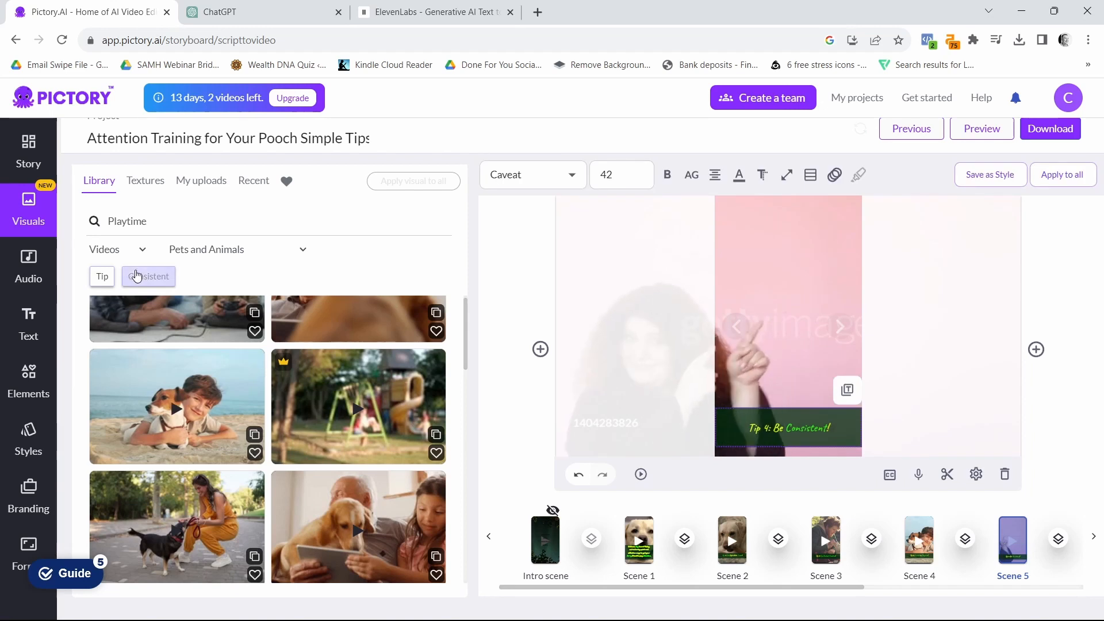
Browse the library's Consistent and Tip clips for a visual that suits scene 5.
{"action": "left_click", "coordinate": [136, 276]}
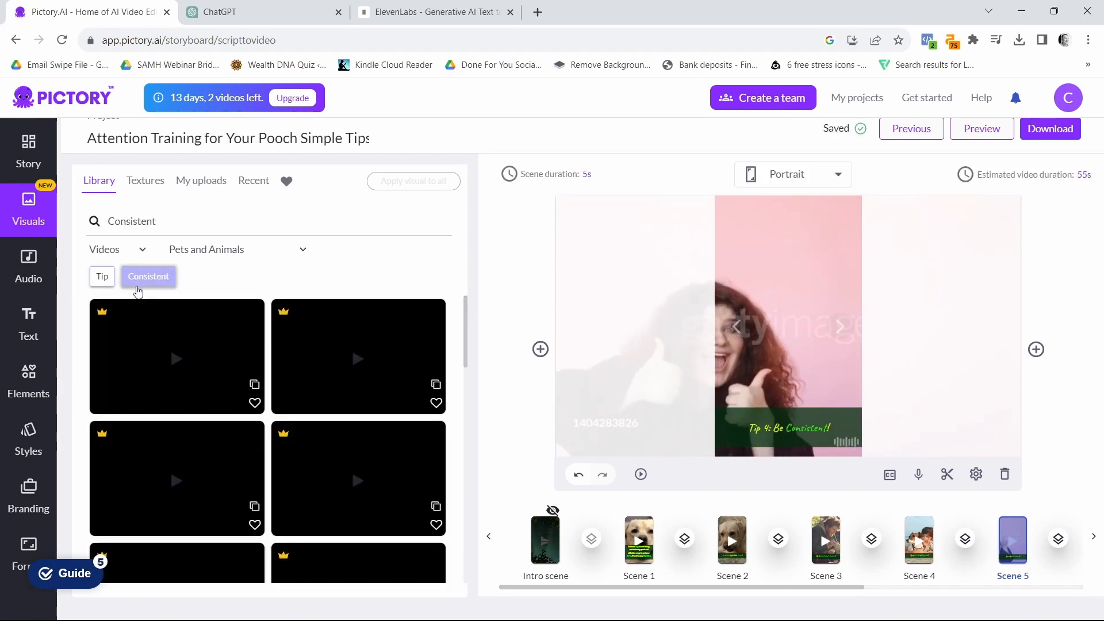
{"action": "scroll", "coordinate": [329, 423], "scroll_direction": "down", "scroll_amount": 5}
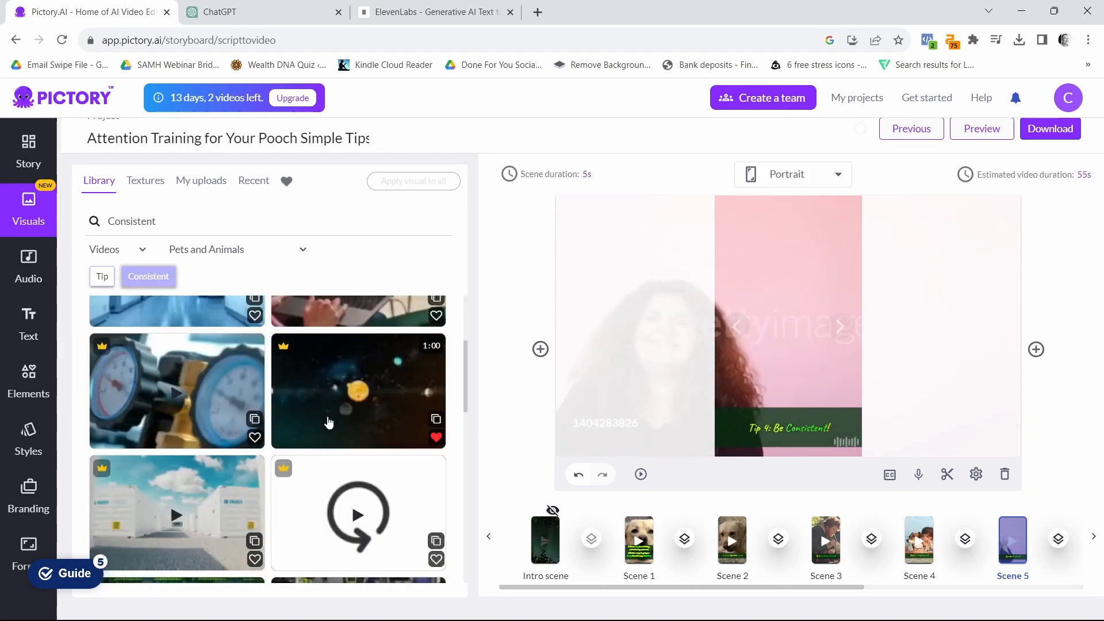
{"action": "scroll", "coordinate": [329, 423], "scroll_direction": "down", "scroll_amount": 5}
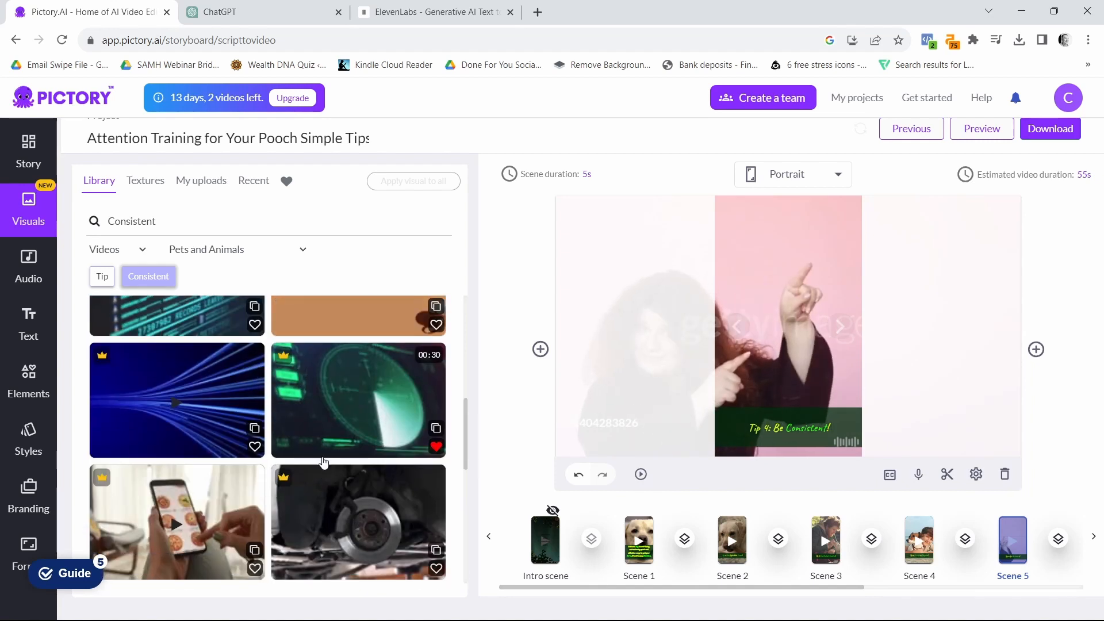
{"action": "left_click", "coordinate": [99, 278]}
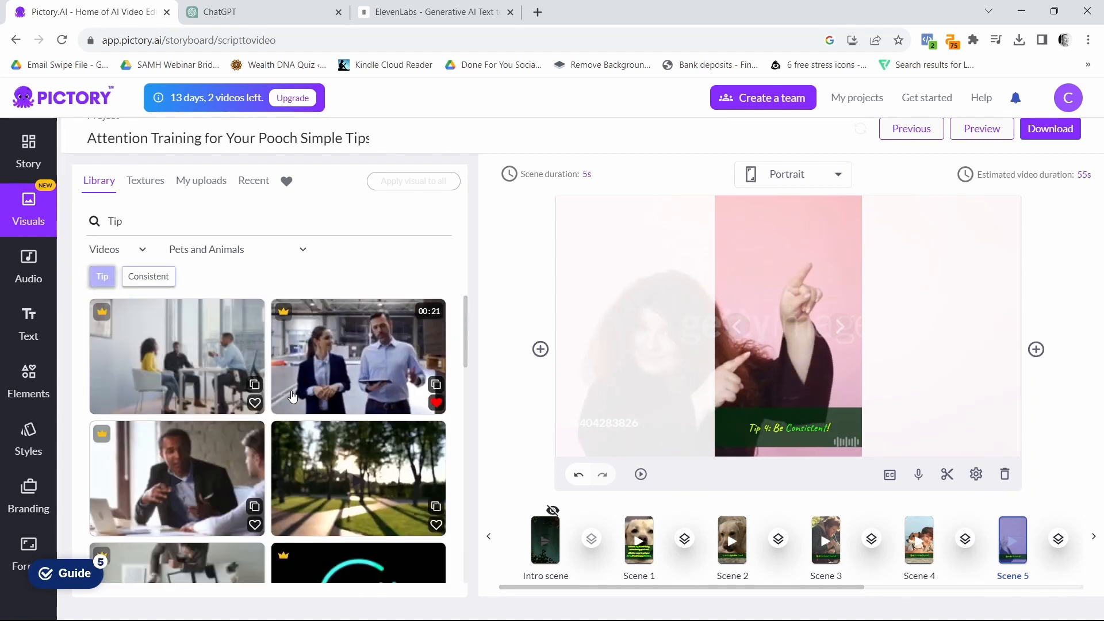
{"action": "scroll", "coordinate": [282, 426], "scroll_direction": "down", "scroll_amount": 3}
{"action": "scroll", "coordinate": [282, 431], "scroll_direction": "down", "scroll_amount": 3}
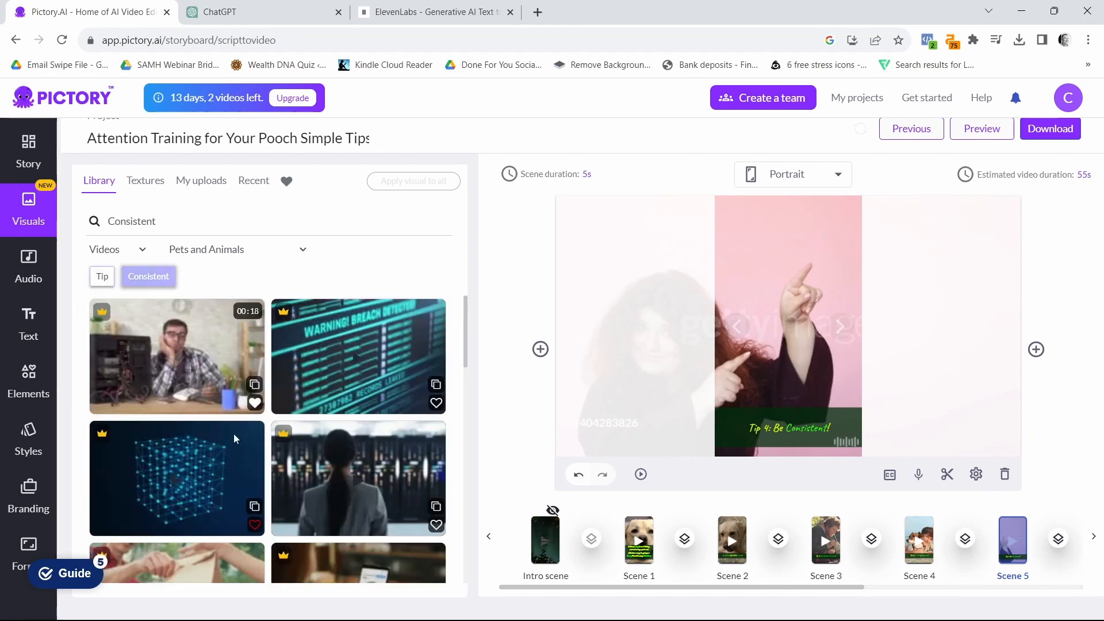
{"action": "scroll", "coordinate": [235, 439], "scroll_direction": "down", "scroll_amount": 10}
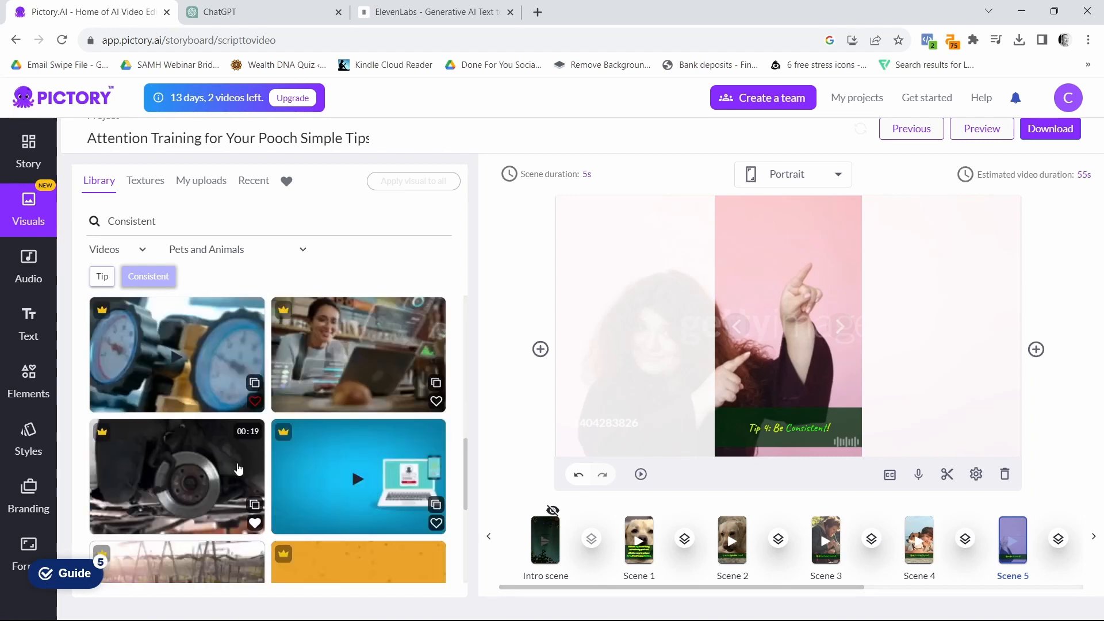
{"action": "scroll", "coordinate": [239, 469], "scroll_direction": "down", "scroll_amount": 10}
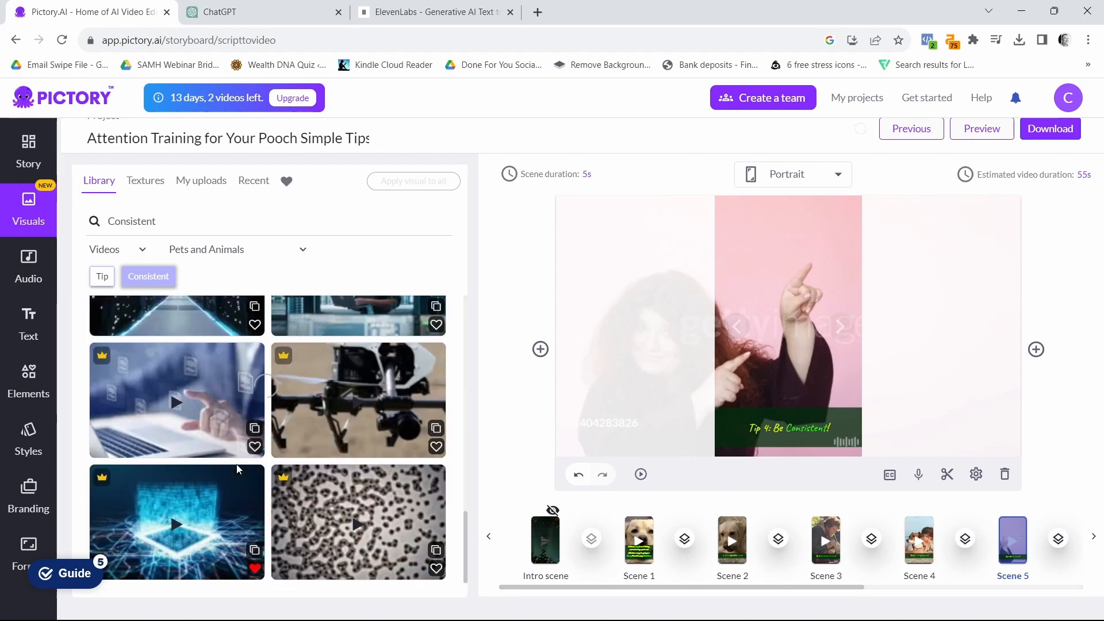
{"action": "scroll", "coordinate": [239, 473], "scroll_direction": "down", "scroll_amount": 10}
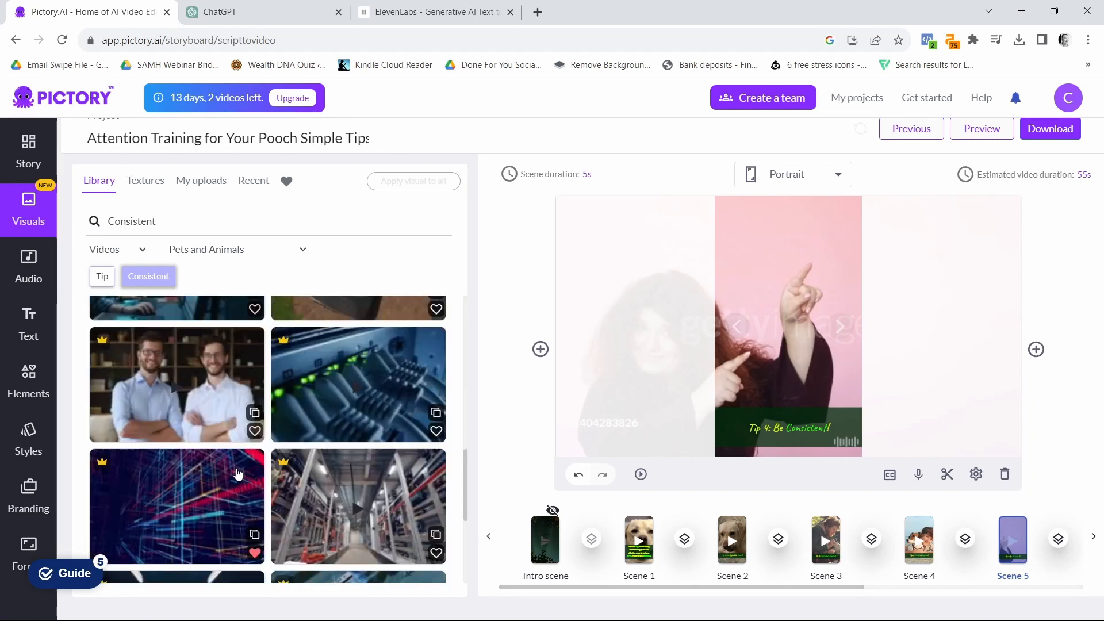
{"action": "scroll", "coordinate": [238, 477], "scroll_direction": "down", "scroll_amount": 10}
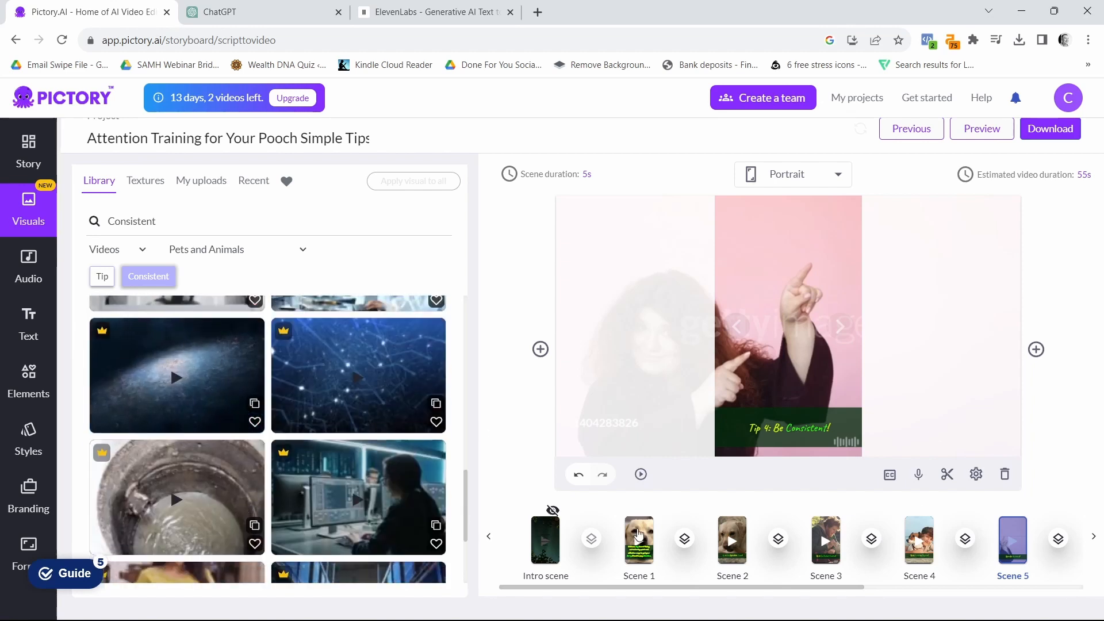
Search the library for "dog" and replace scene 5's visual with the close-up clip of a black-and-brown dog looking up.
{"action": "left_click", "coordinate": [540, 349]}
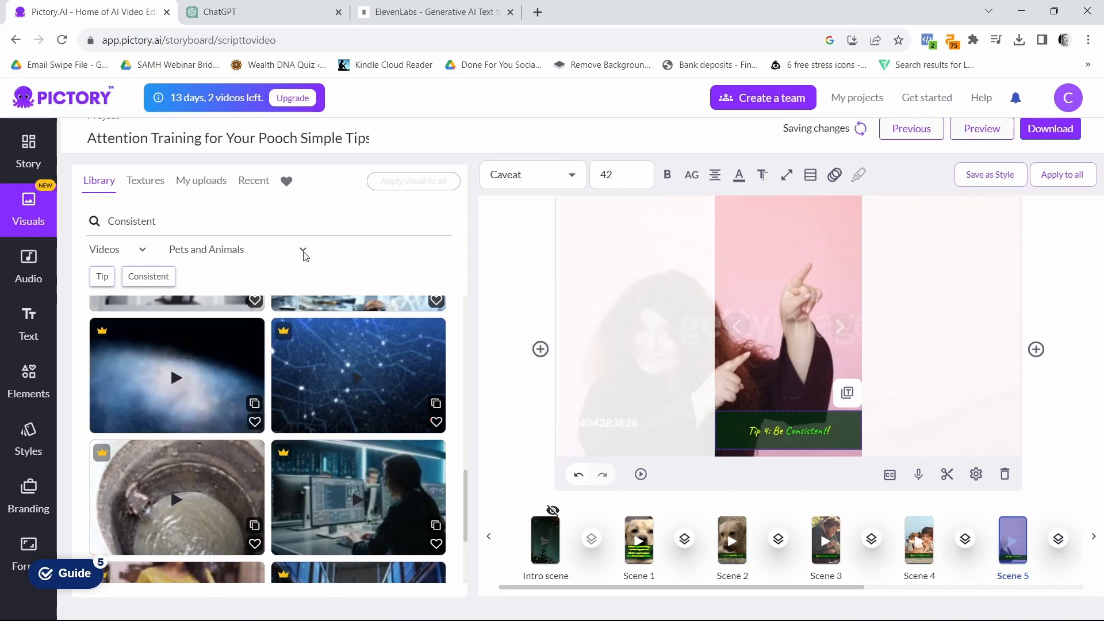
{"action": "left_click", "coordinate": [160, 226]}
{"action": "double_click", "coordinate": [160, 226]}
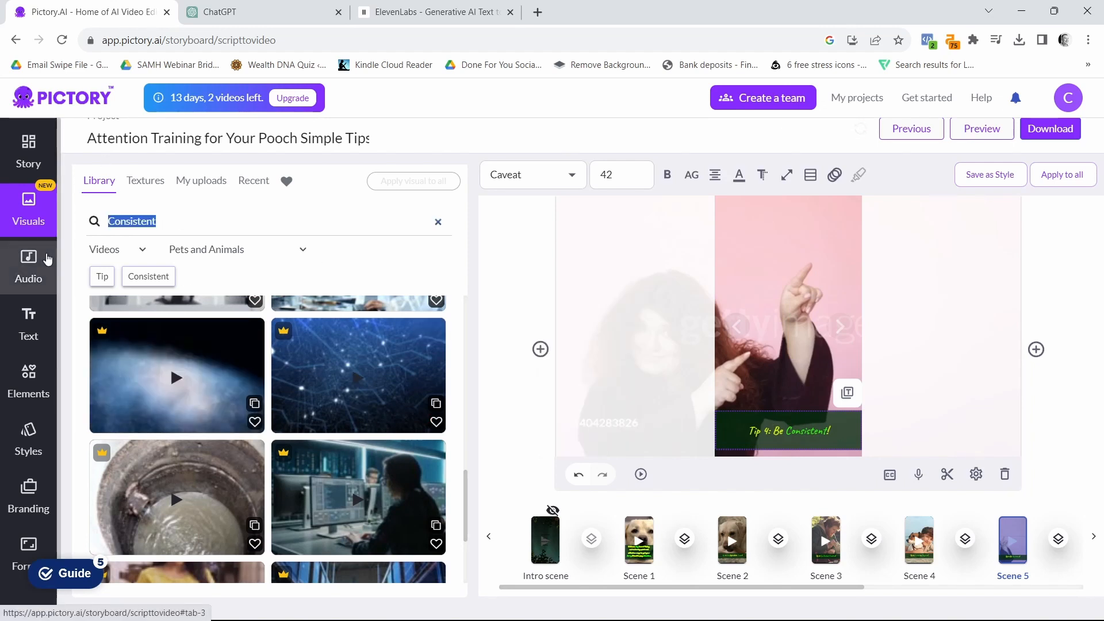
{"action": "type", "text": "dog"}
{"action": "key", "text": "Return"}
{"action": "scroll", "coordinate": [215, 573], "scroll_direction": "down", "scroll_amount": 1}
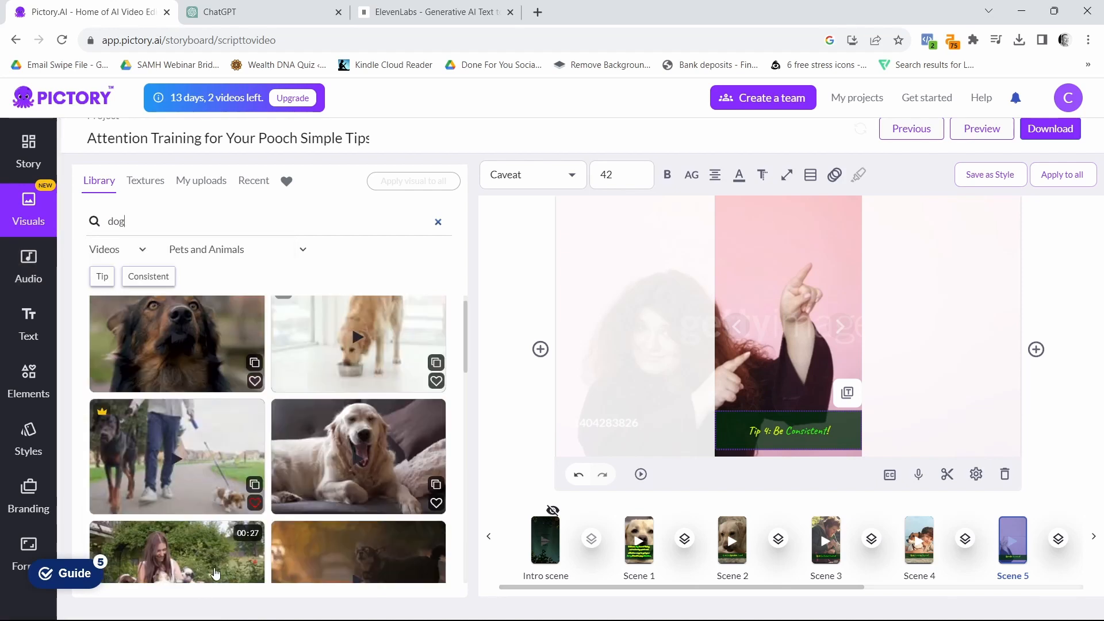
{"action": "scroll", "coordinate": [173, 460], "scroll_direction": "up", "scroll_amount": 1}
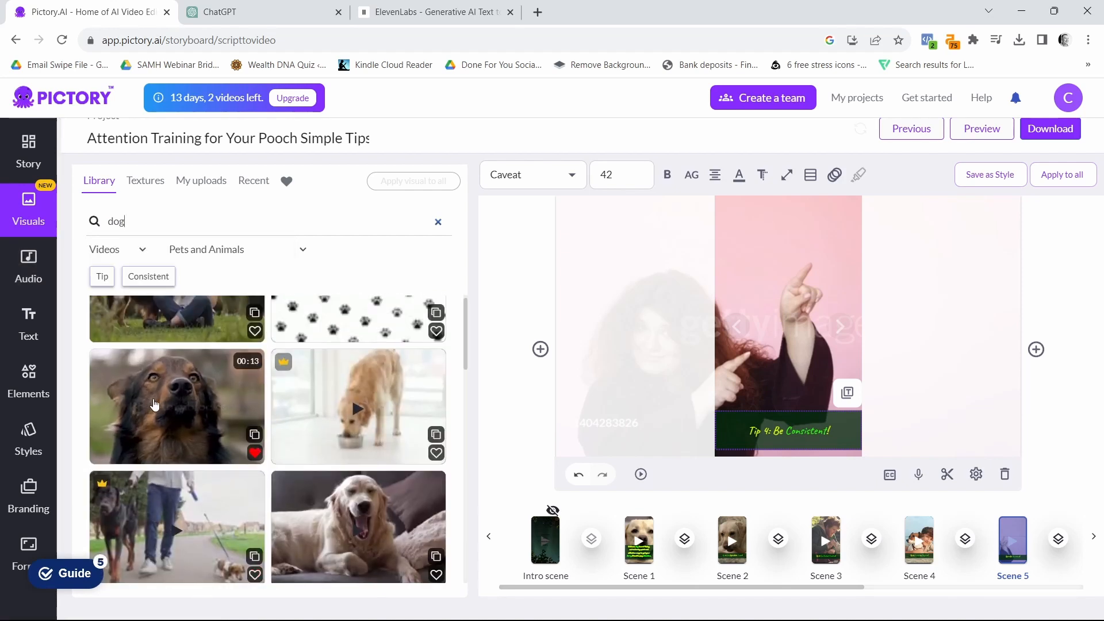
{"action": "left_click", "coordinate": [148, 418]}
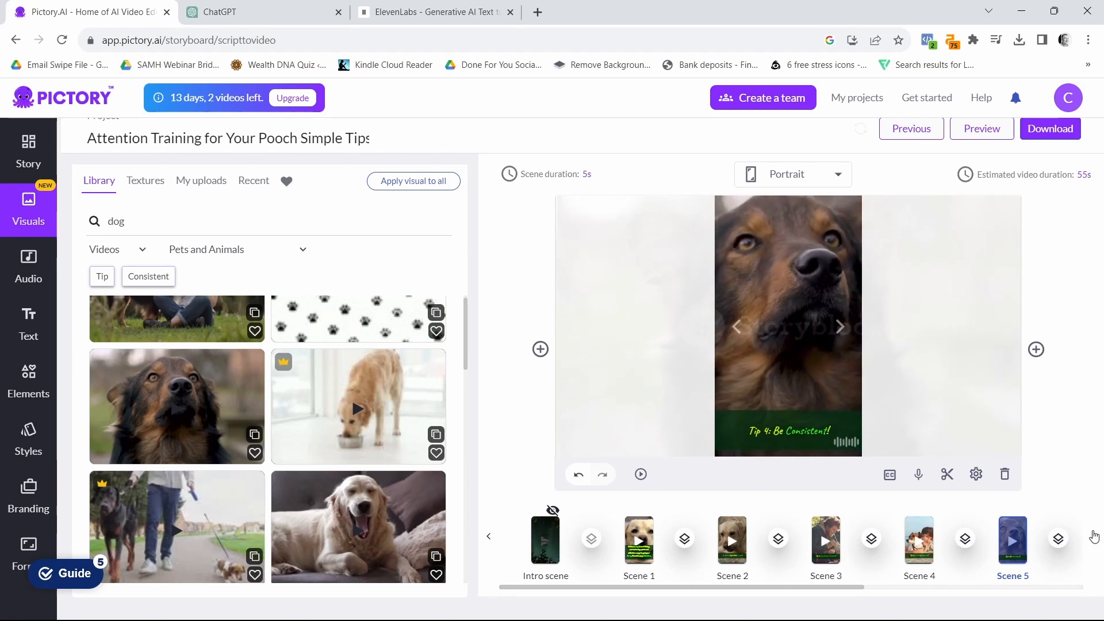
Move the captions in scenes 6, 7 and 8 down to the lower part of the frame.
{"action": "left_click", "coordinate": [1095, 536]}
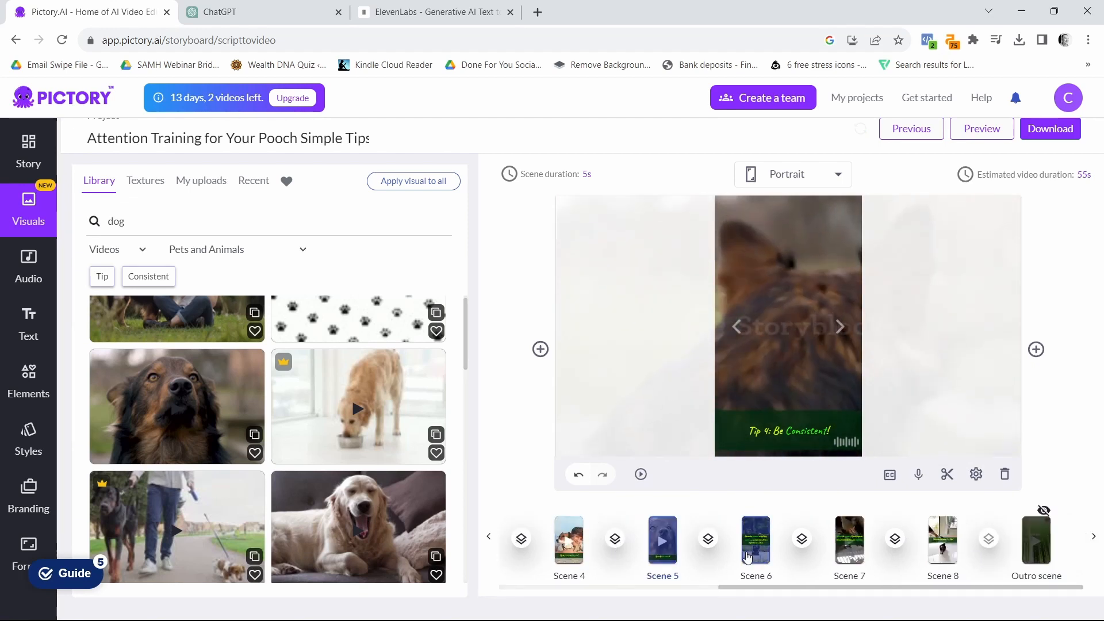
{"action": "left_click", "coordinate": [747, 553]}
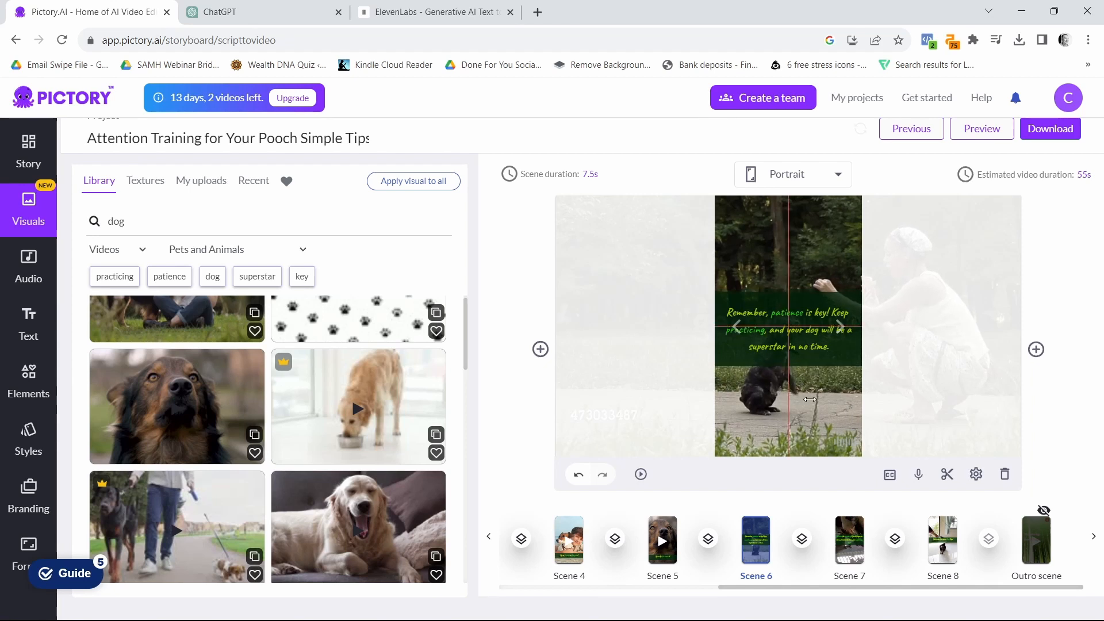
{"action": "left_click_drag", "start_coordinate": [810, 399], "coordinate": [813, 446]}
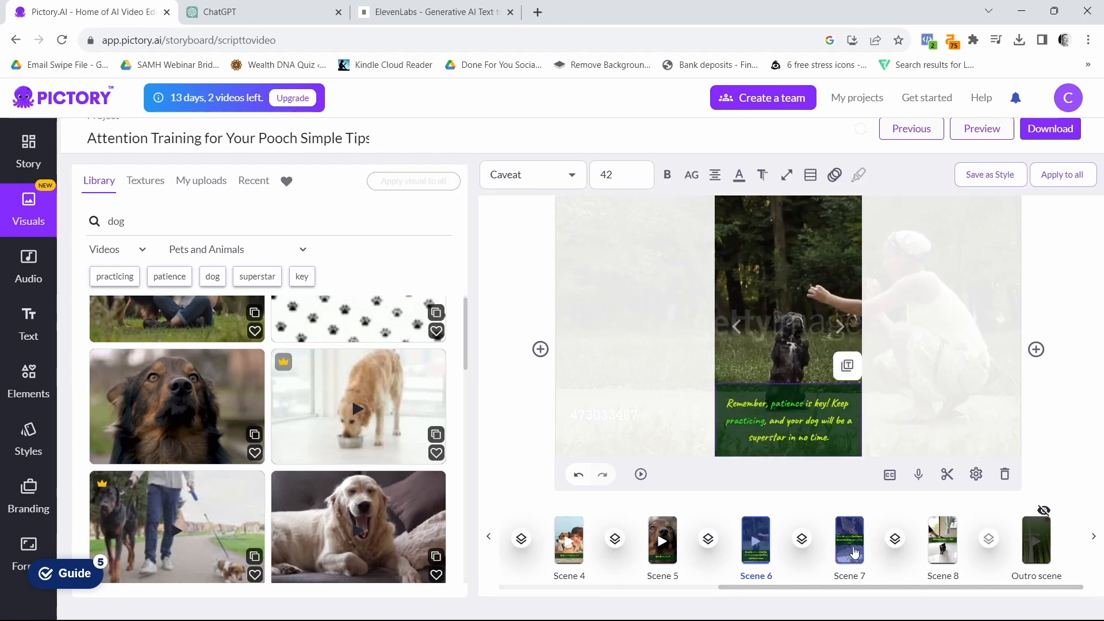
{"action": "left_click", "coordinate": [855, 553]}
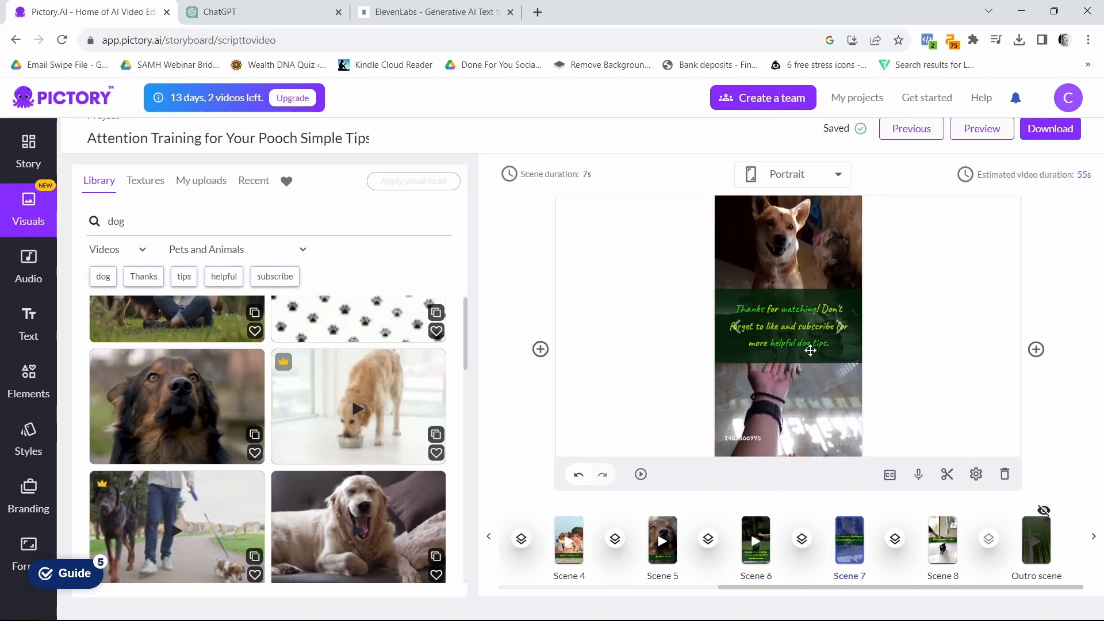
{"action": "left_click_drag", "start_coordinate": [817, 424], "coordinate": [816, 444]}
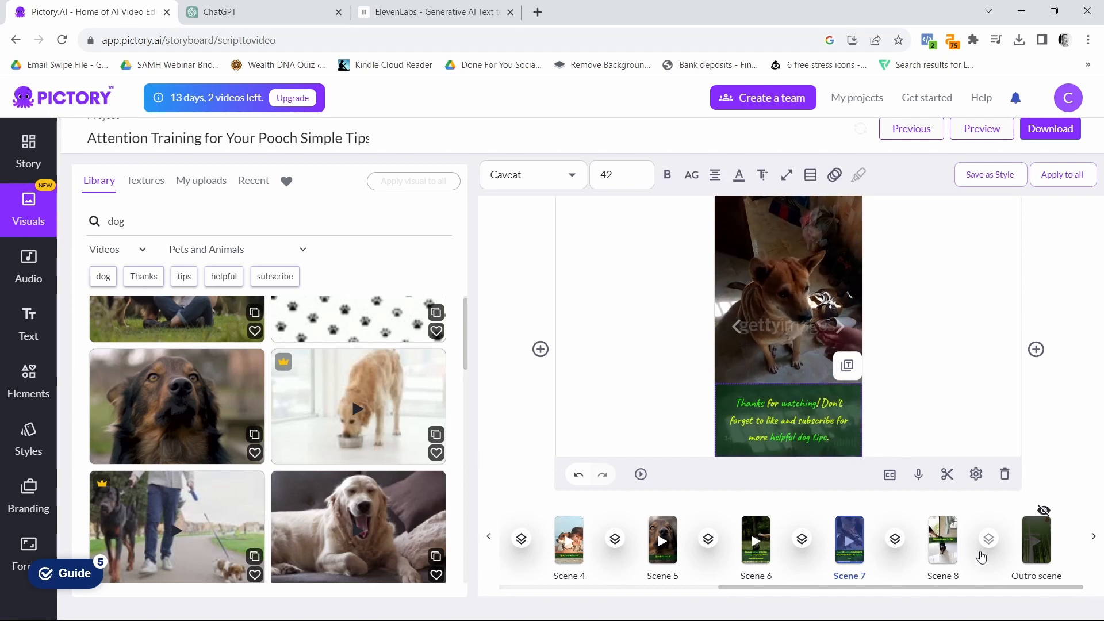
{"action": "left_click", "coordinate": [926, 559]}
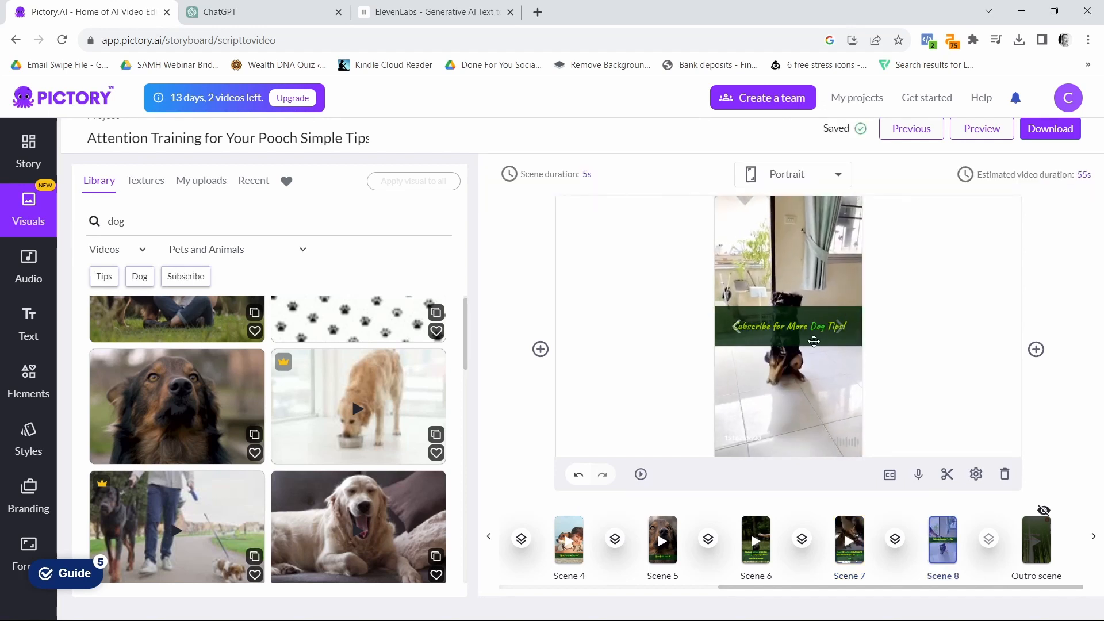
{"action": "left_click_drag", "start_coordinate": [814, 341], "coordinate": [787, 459]}
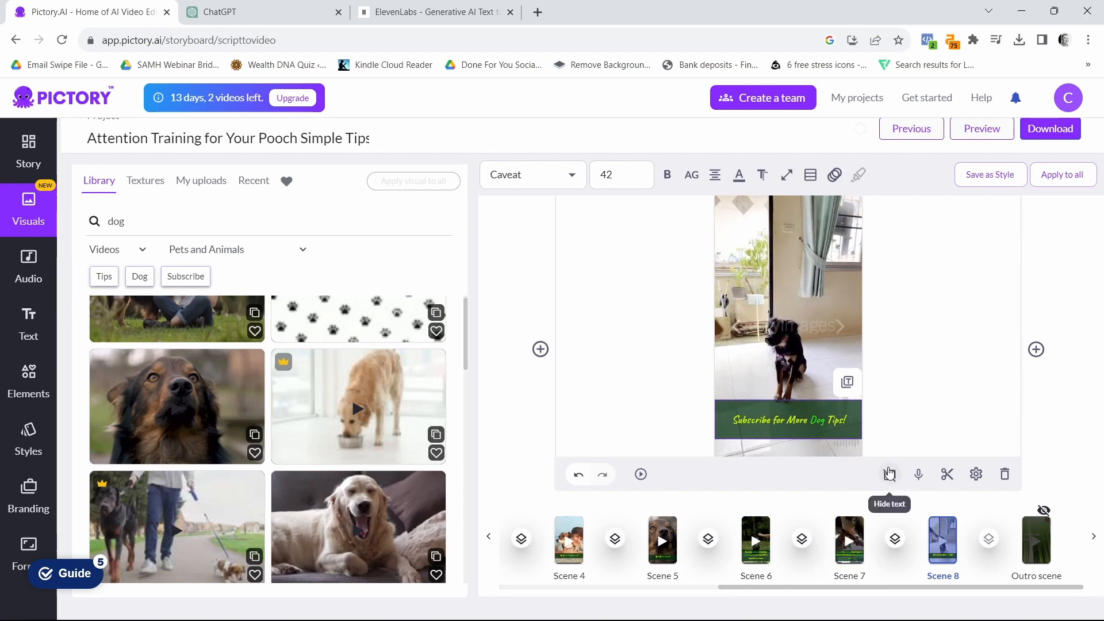
Upload the "dog training 3" audio file as a voice-over, apply it to the entire video, and approve the synced preview.
{"action": "left_click", "coordinate": [917, 474]}
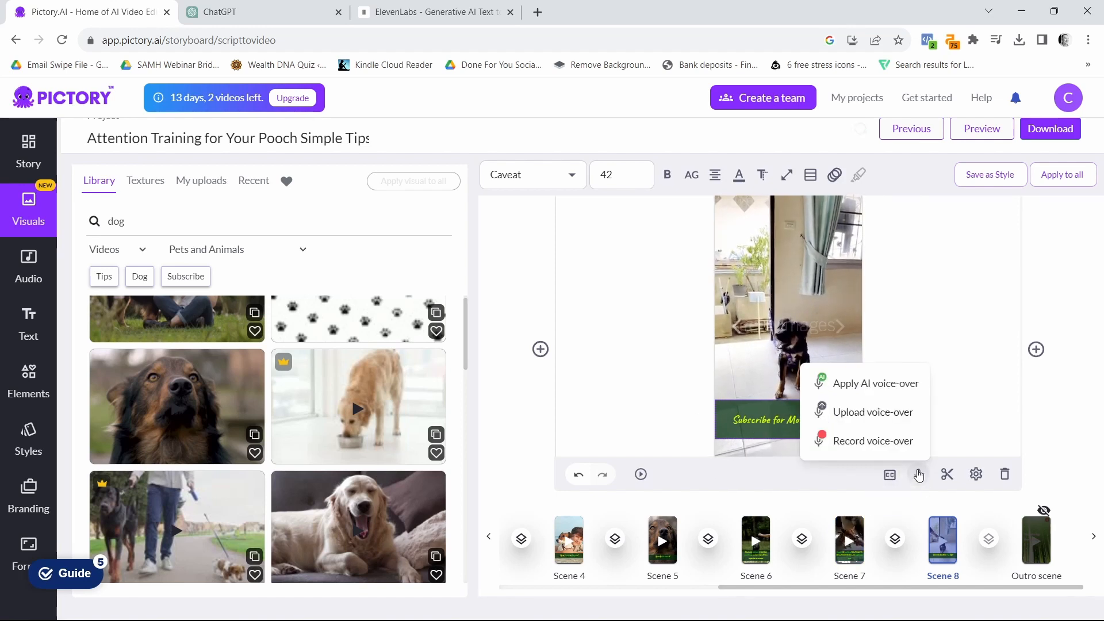
{"action": "left_click", "coordinate": [873, 419]}
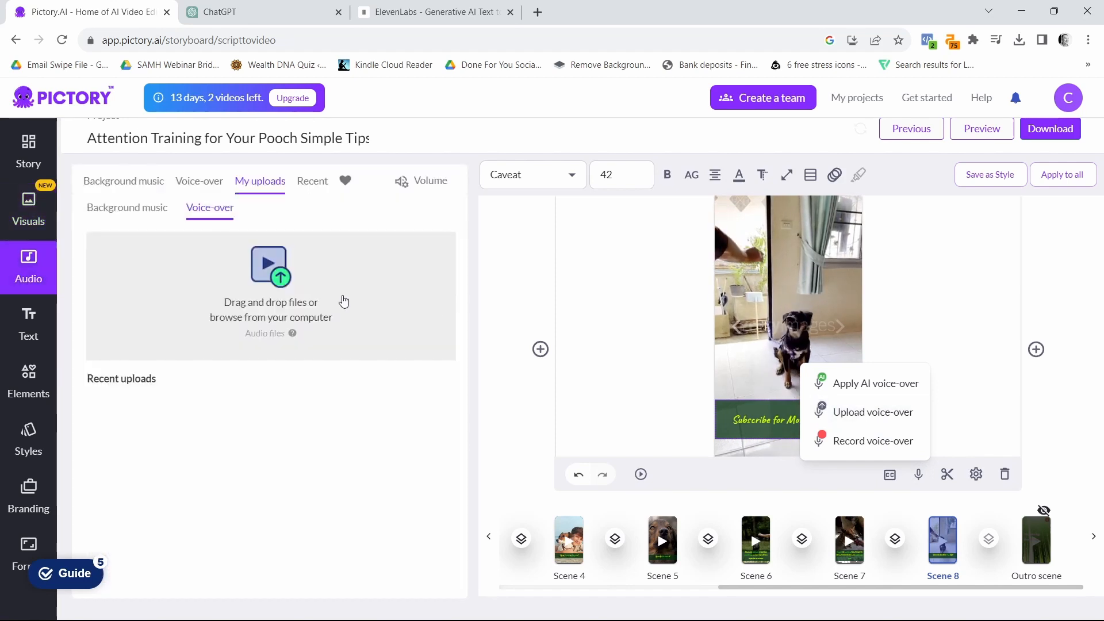
{"action": "left_click", "coordinate": [268, 271]}
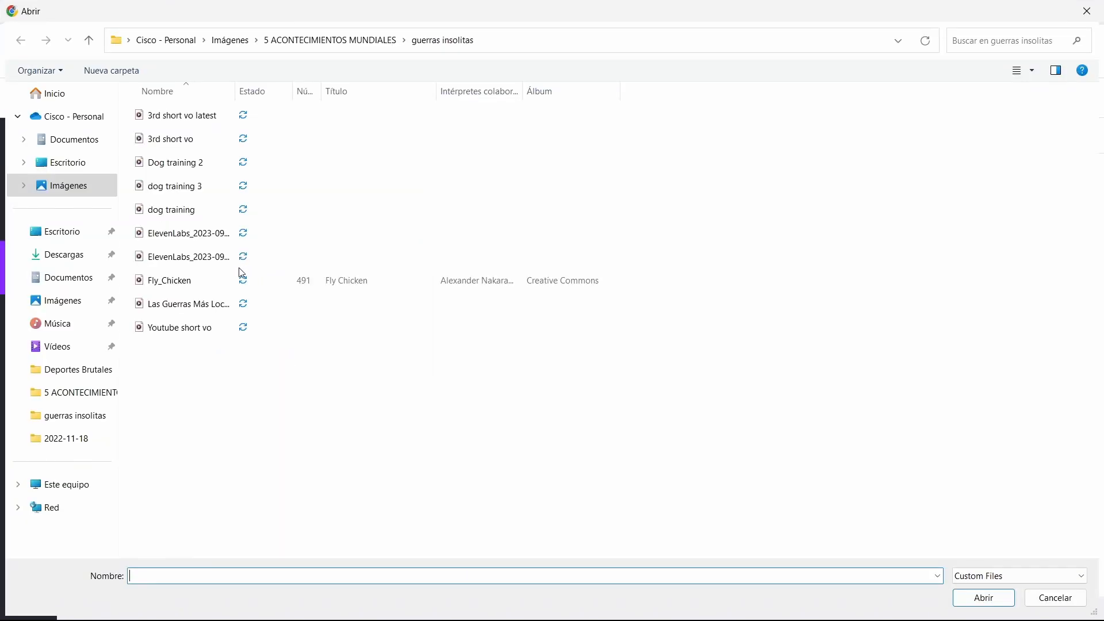
{"action": "left_click", "coordinate": [171, 193]}
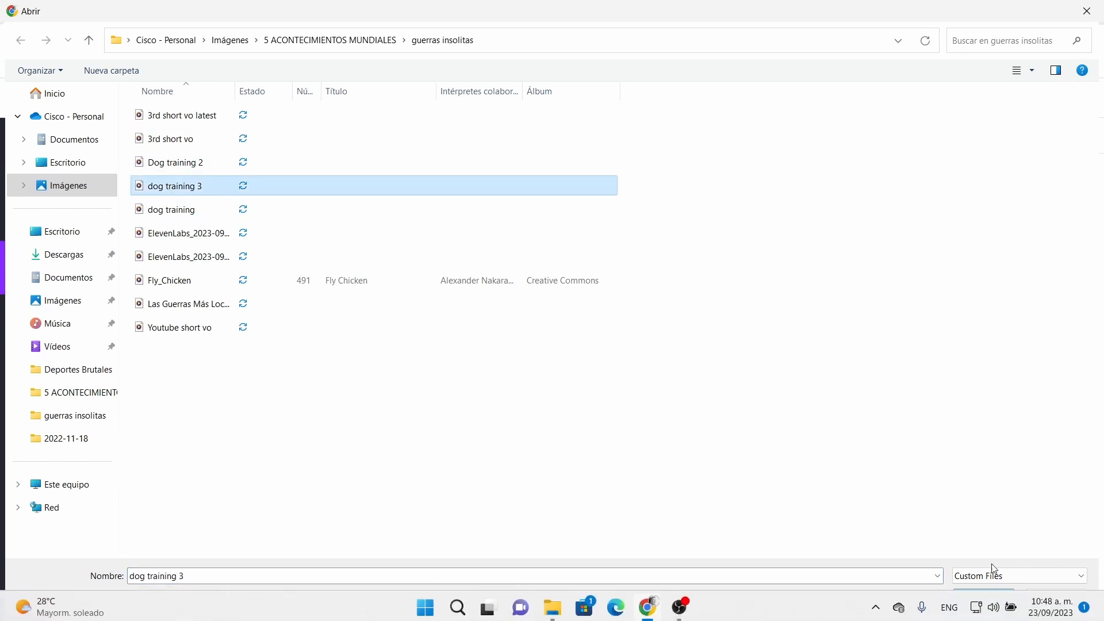
{"action": "left_click", "coordinate": [984, 598]}
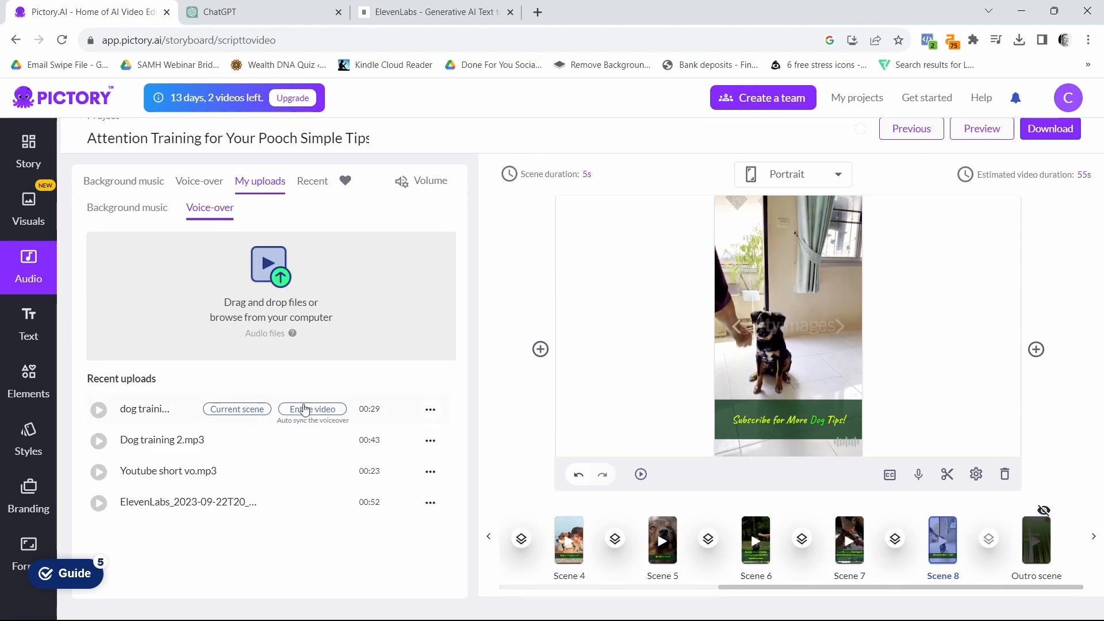
{"action": "left_click", "coordinate": [305, 410]}
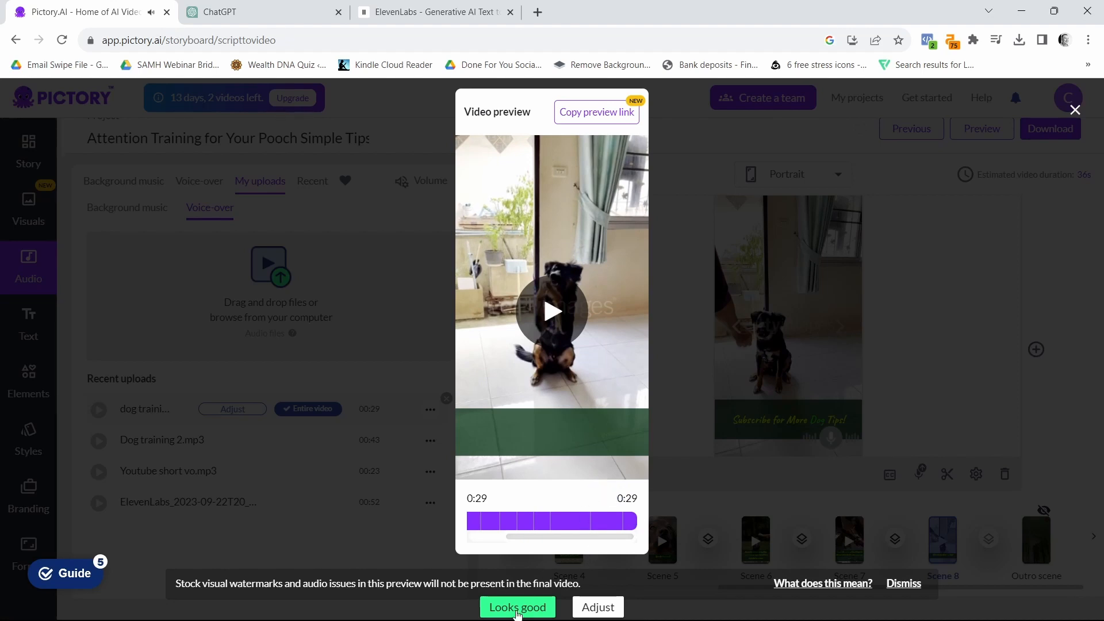
{"action": "left_click", "coordinate": [517, 608]}
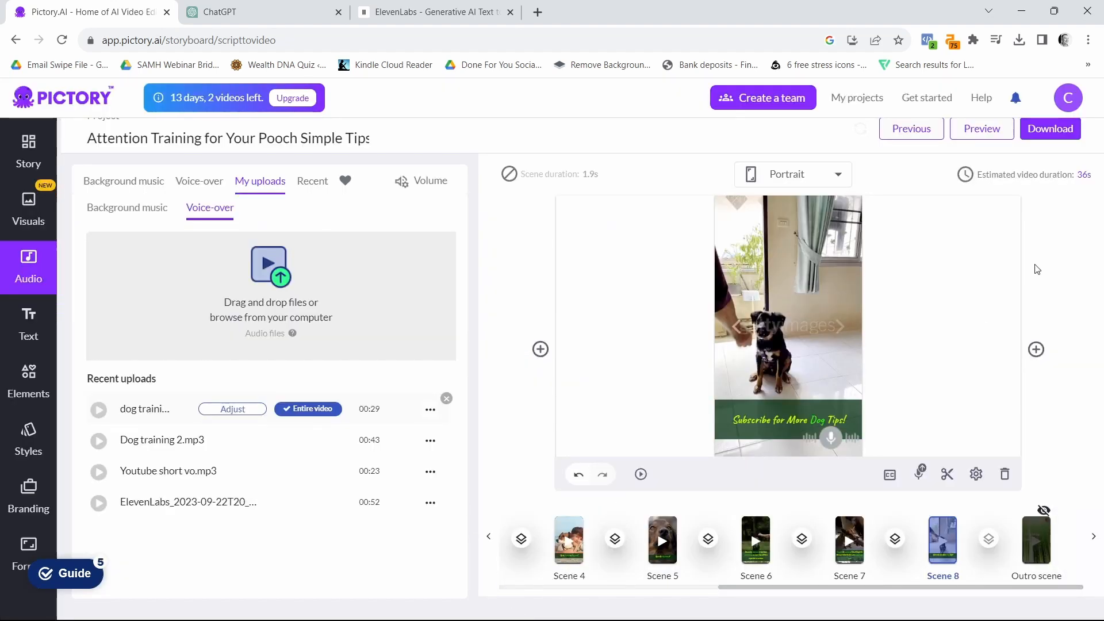
Open the download options for the project.
{"action": "scroll", "coordinate": [931, 395], "scroll_direction": "up", "scroll_amount": 1}
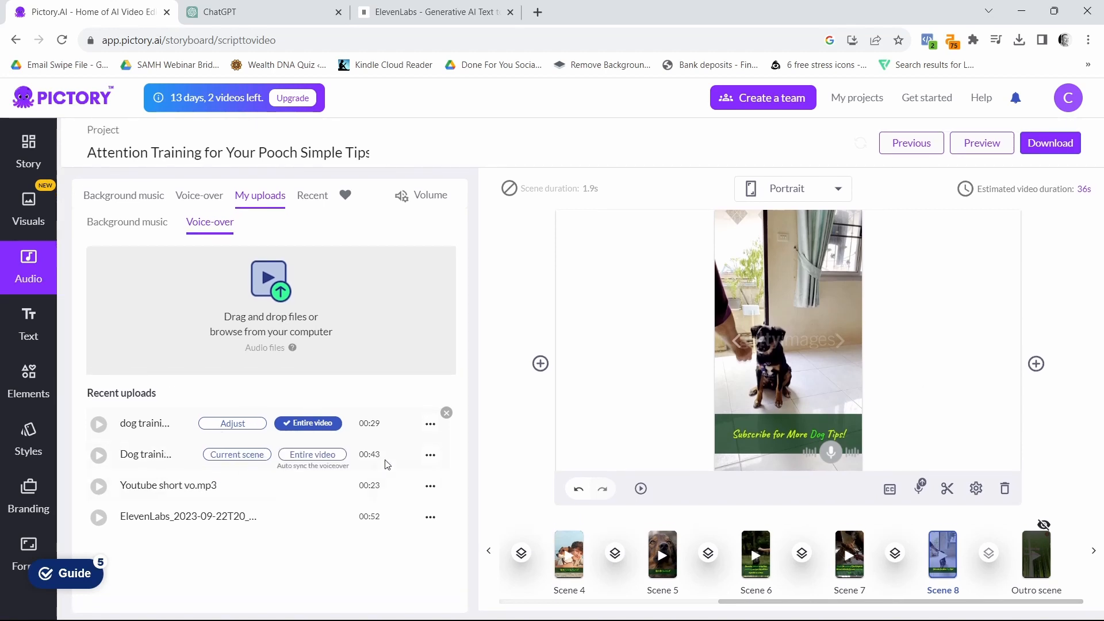
{"action": "left_click", "coordinate": [1064, 151]}
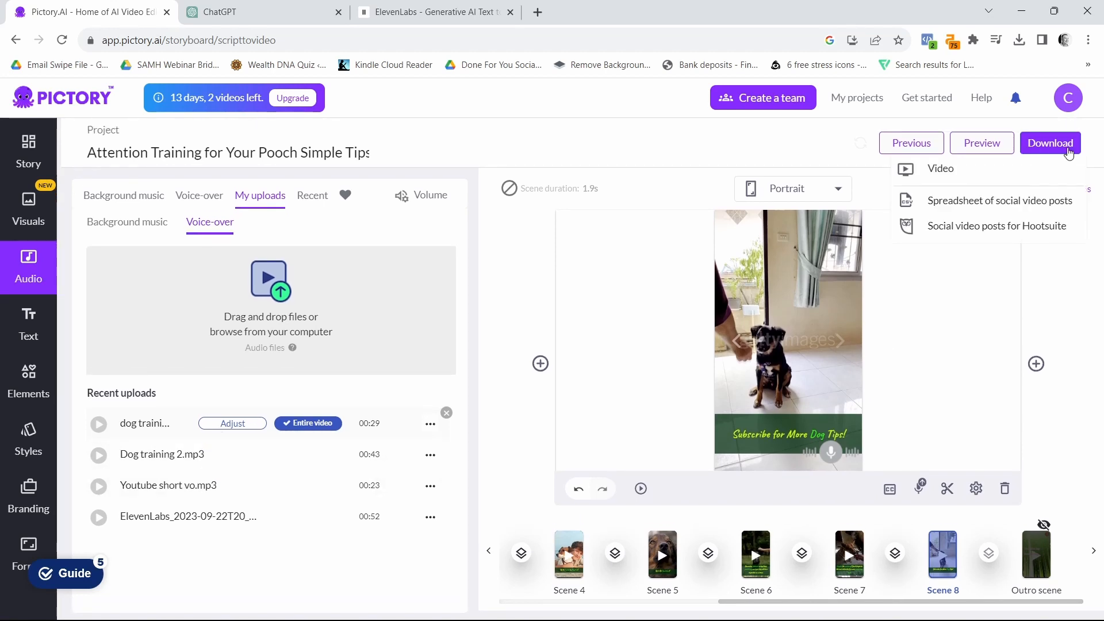